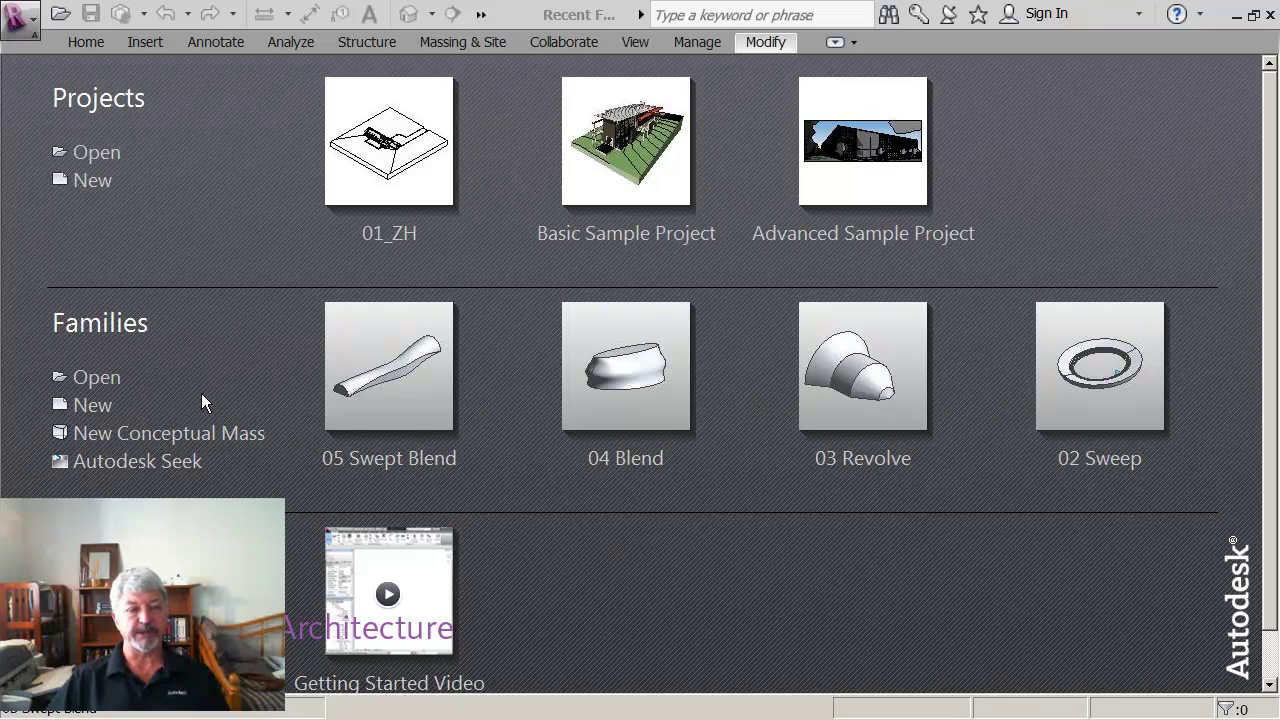
- Create a new conceptual mass family, Family6, from the Mass template
left_click(168, 435)
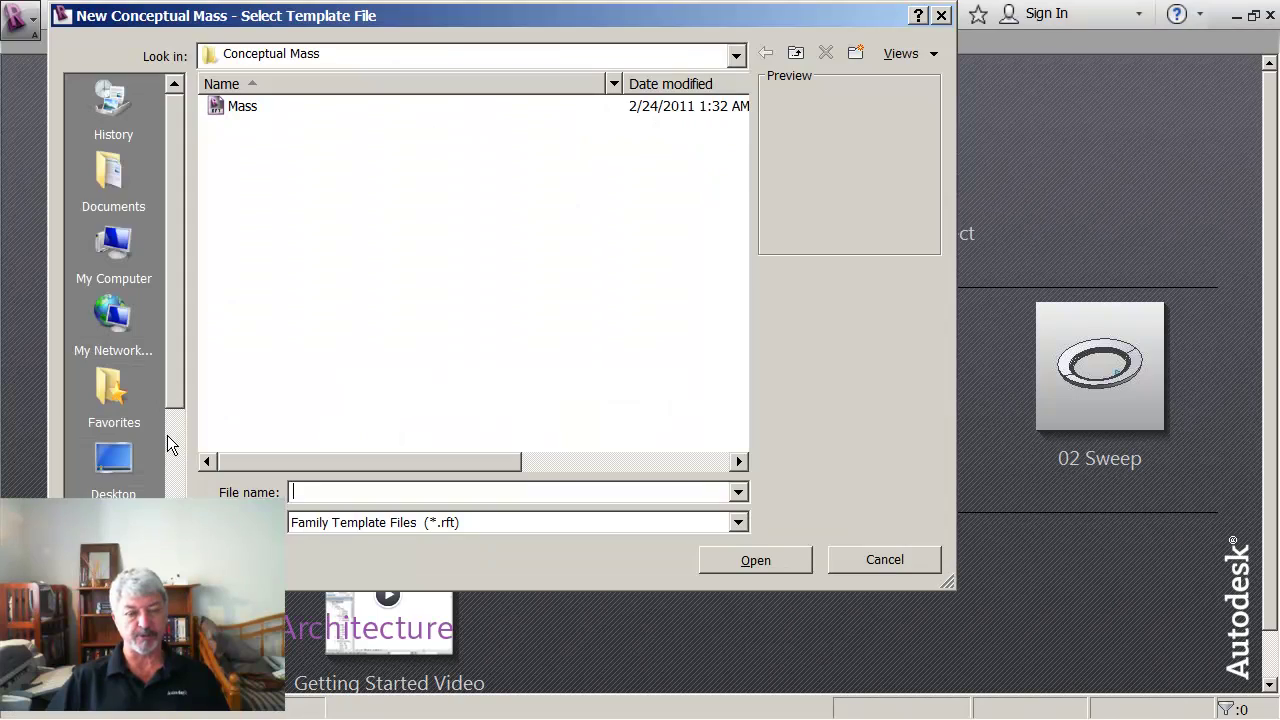
left_click(232, 107)
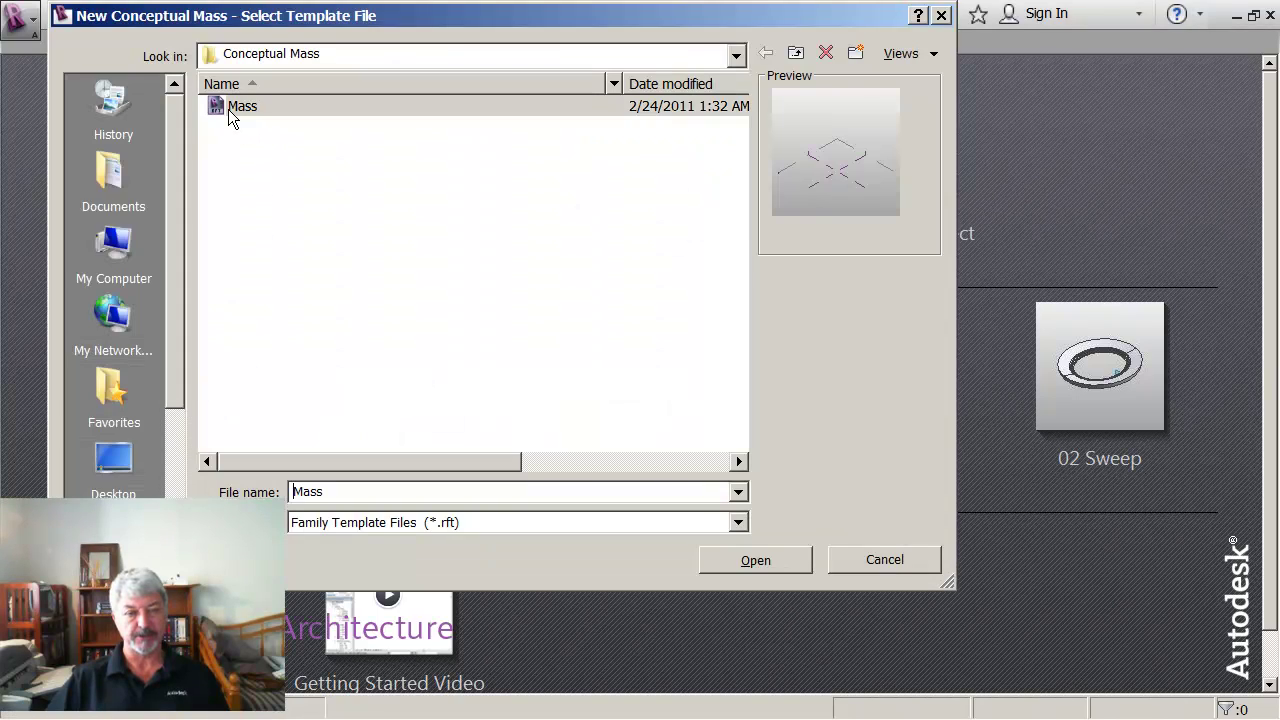
left_click(756, 562)
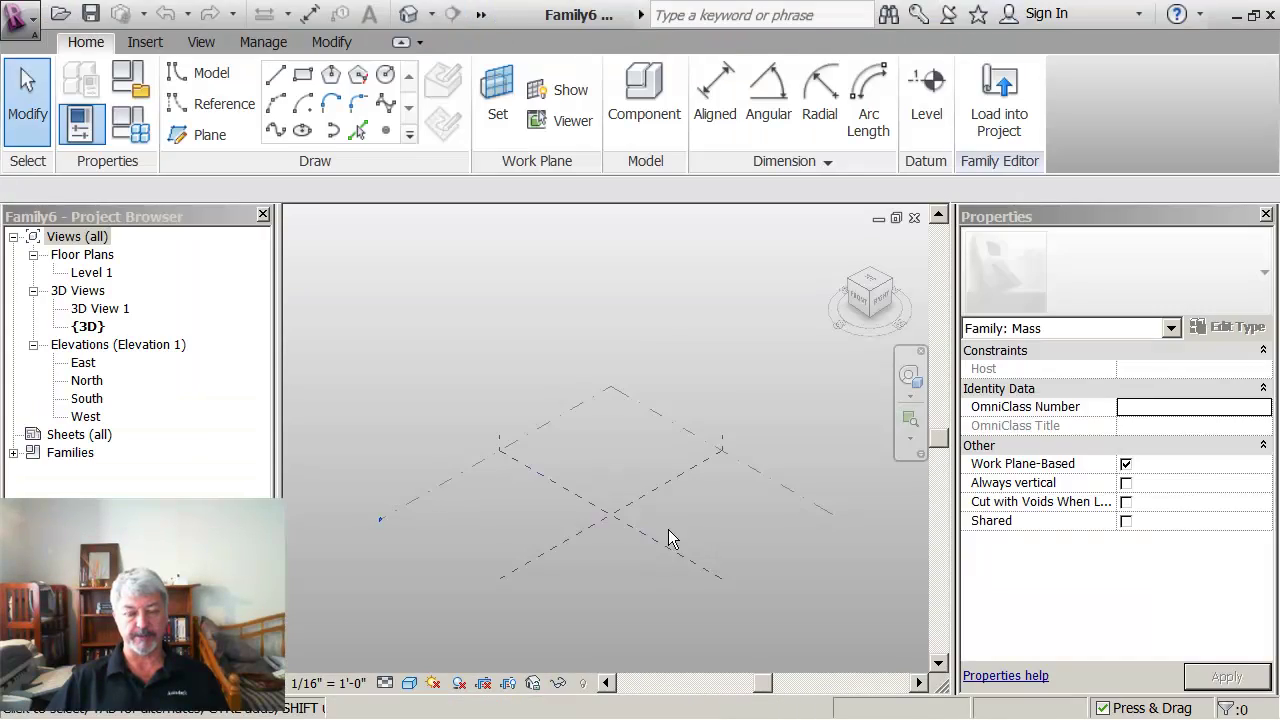
- Add a Level 2 at 120' above Level 1
scroll(609, 422, "up", 1)
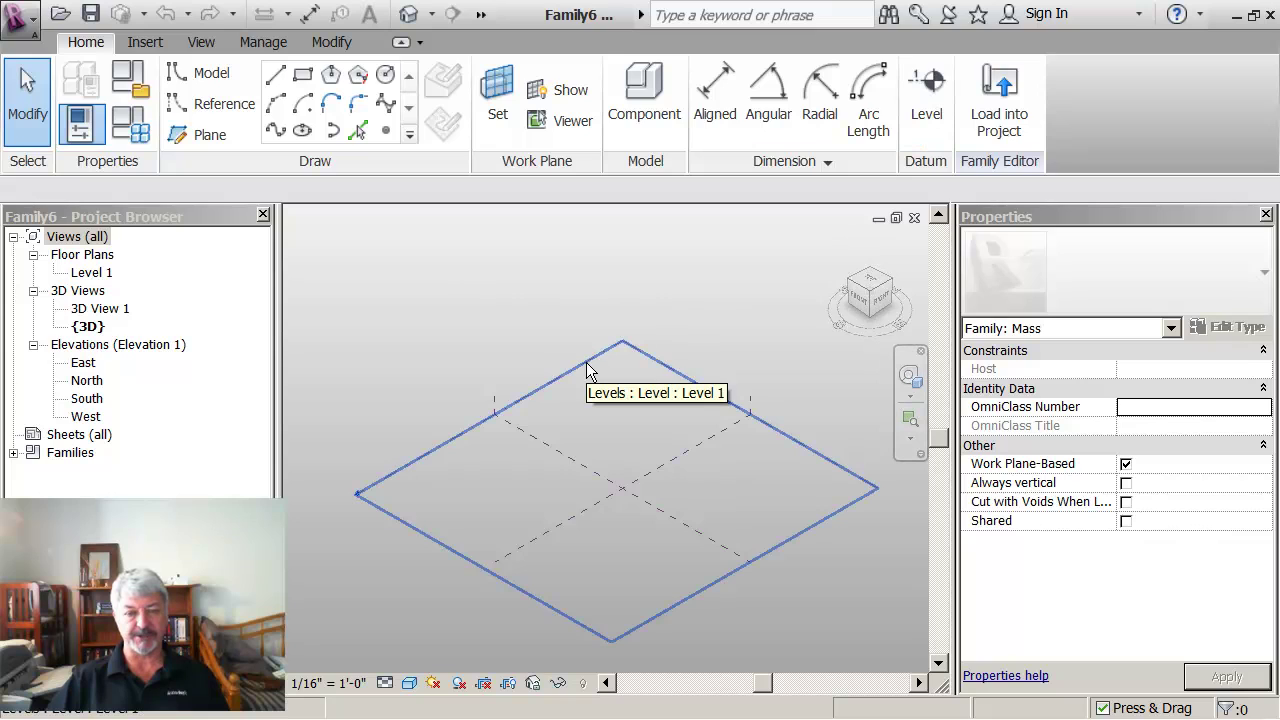
left_click(922, 102)
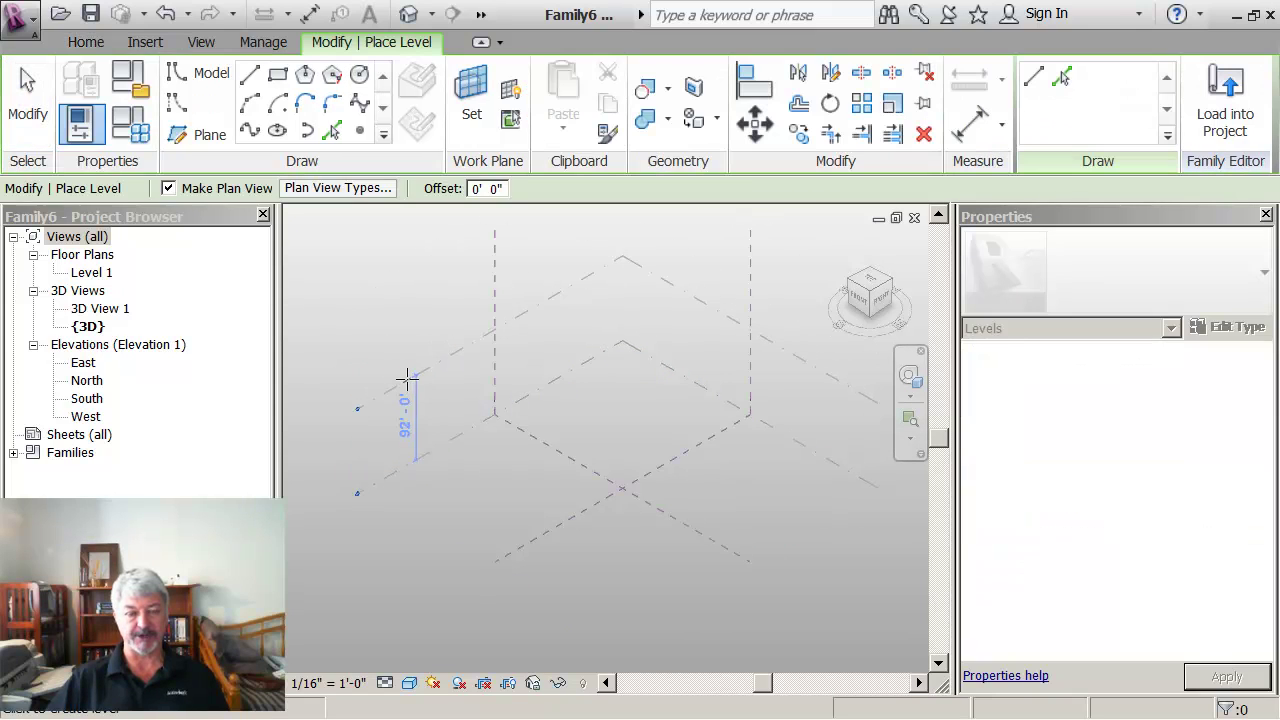
type("120")
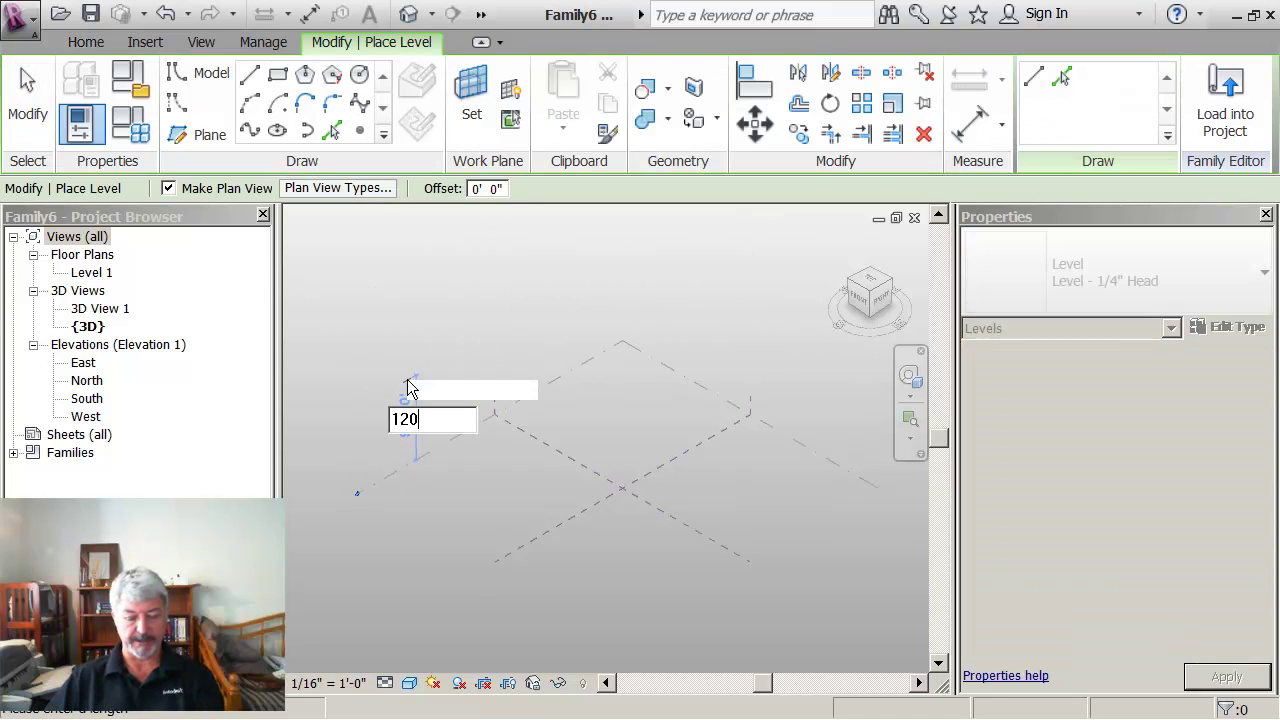
key("Return")
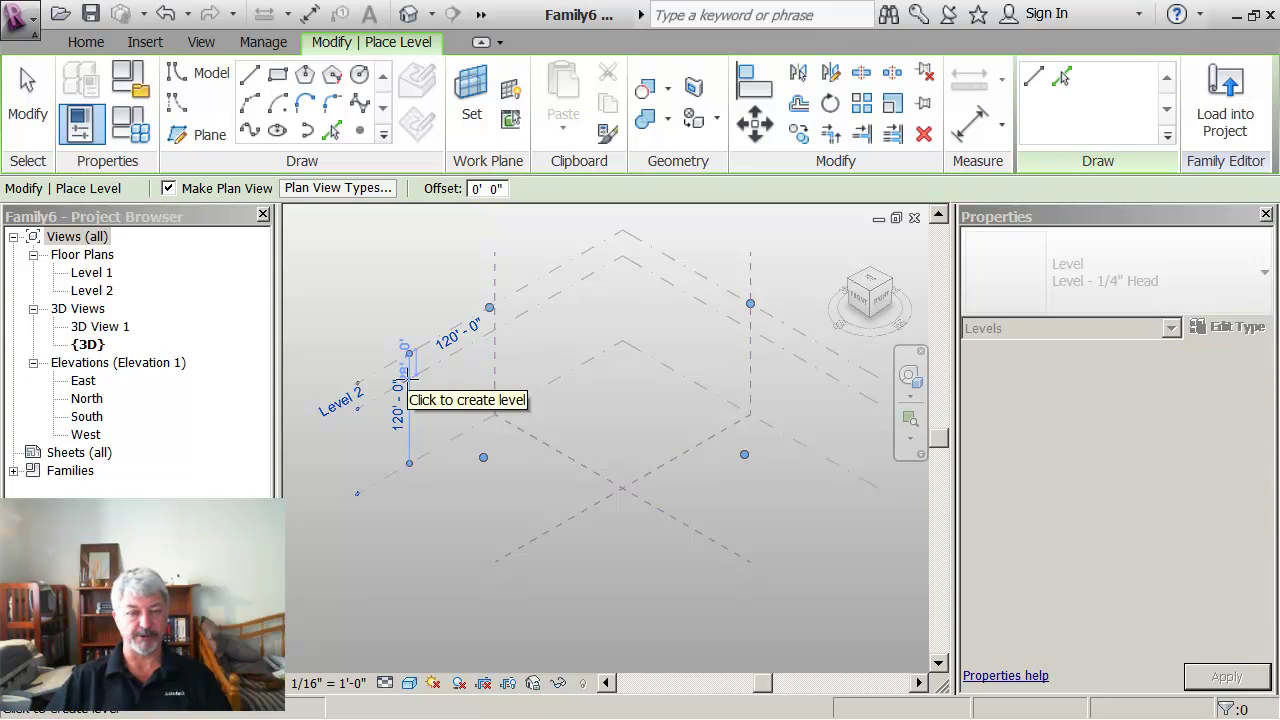
key("Escape")
key("Escape")
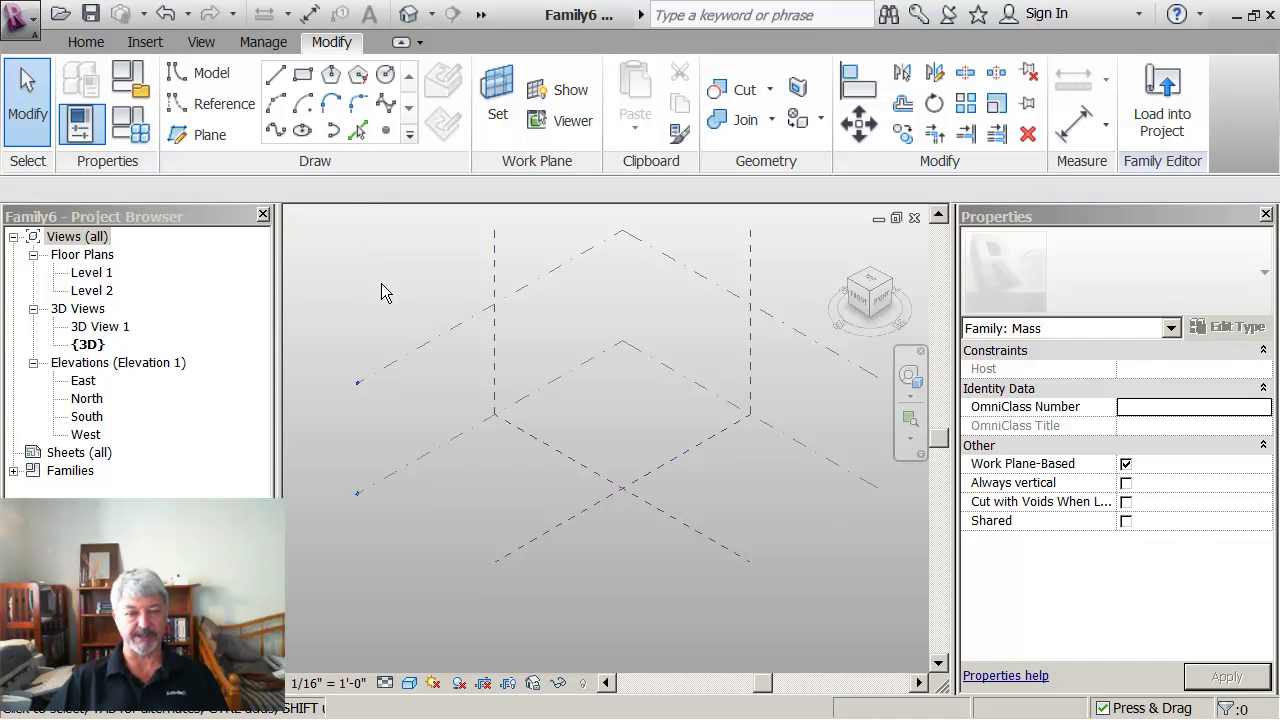
- Draw a roughly 160' by 192' rectangle of model lines on Level 1
left_click(305, 78)
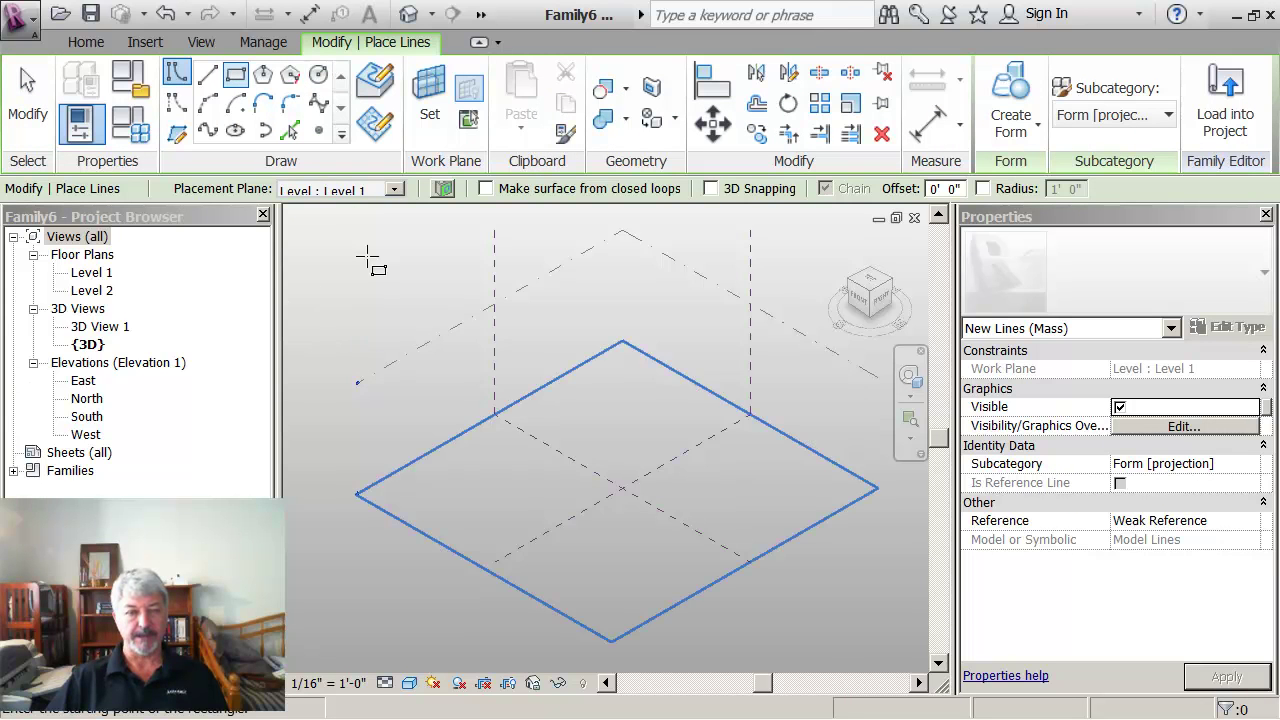
left_click(395, 192)
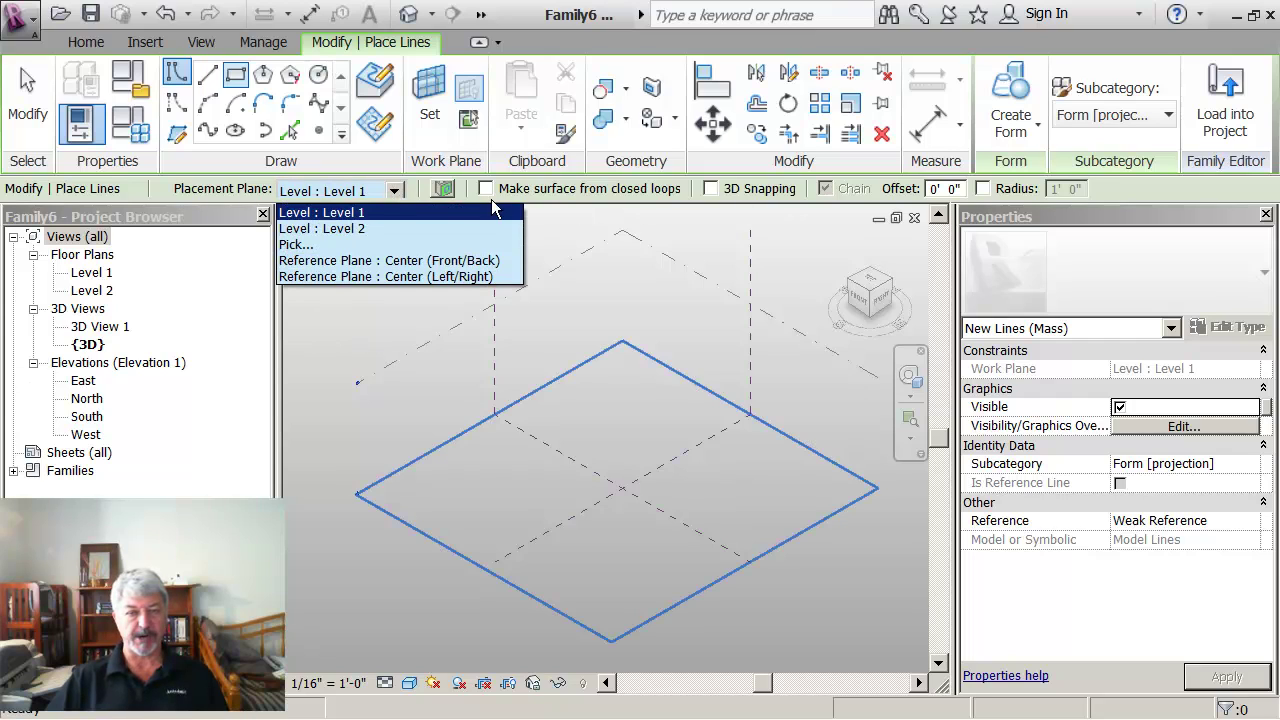
left_click(338, 216)
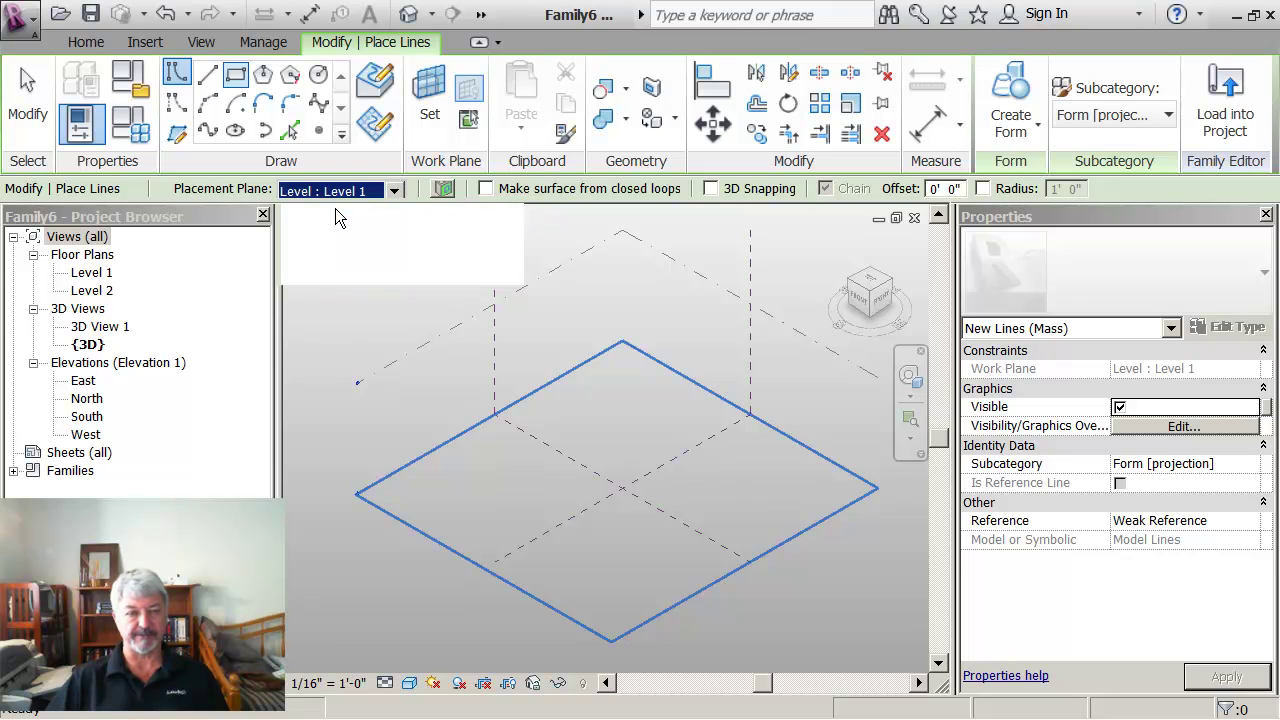
left_click(609, 409)
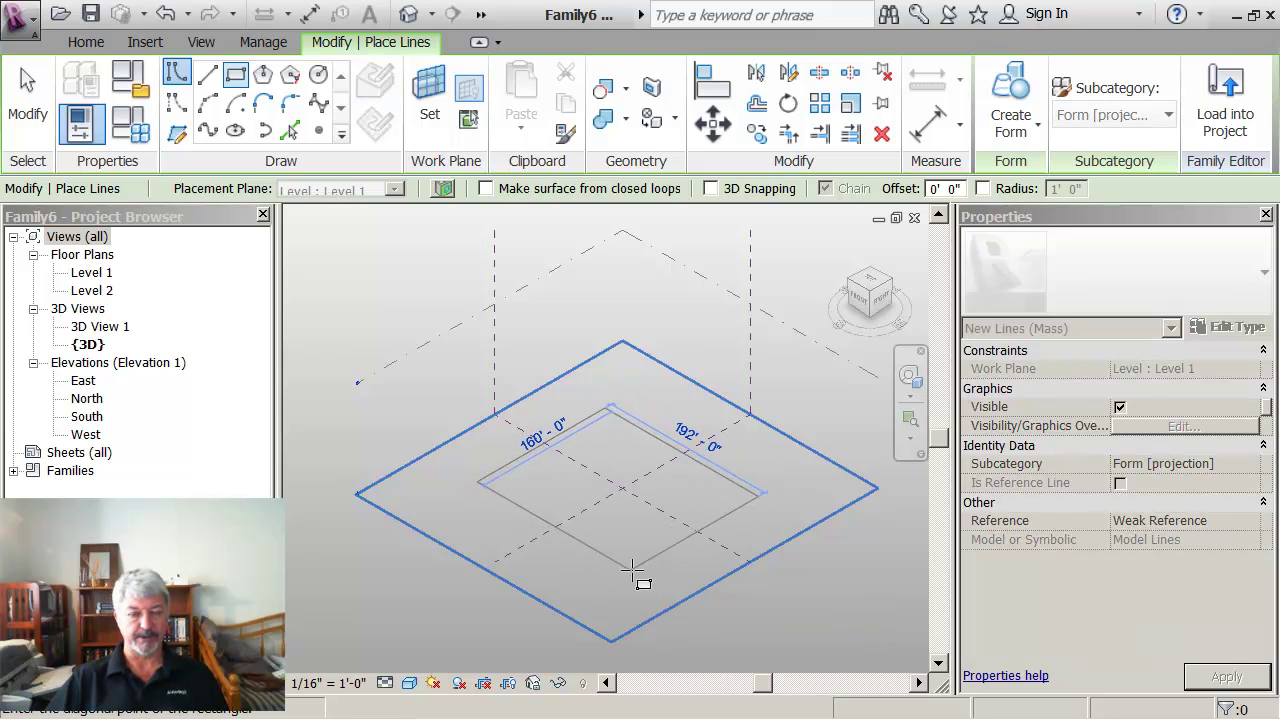
left_click(632, 571)
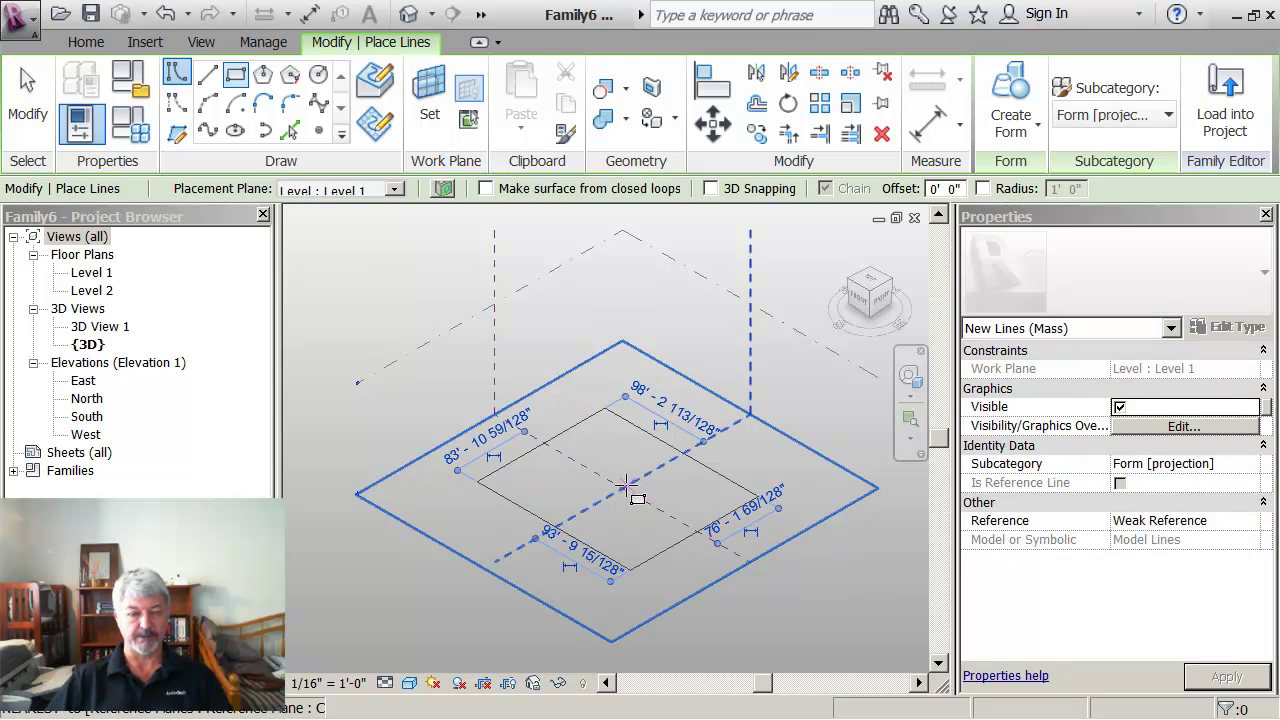
key("Escape")
key("Escape")
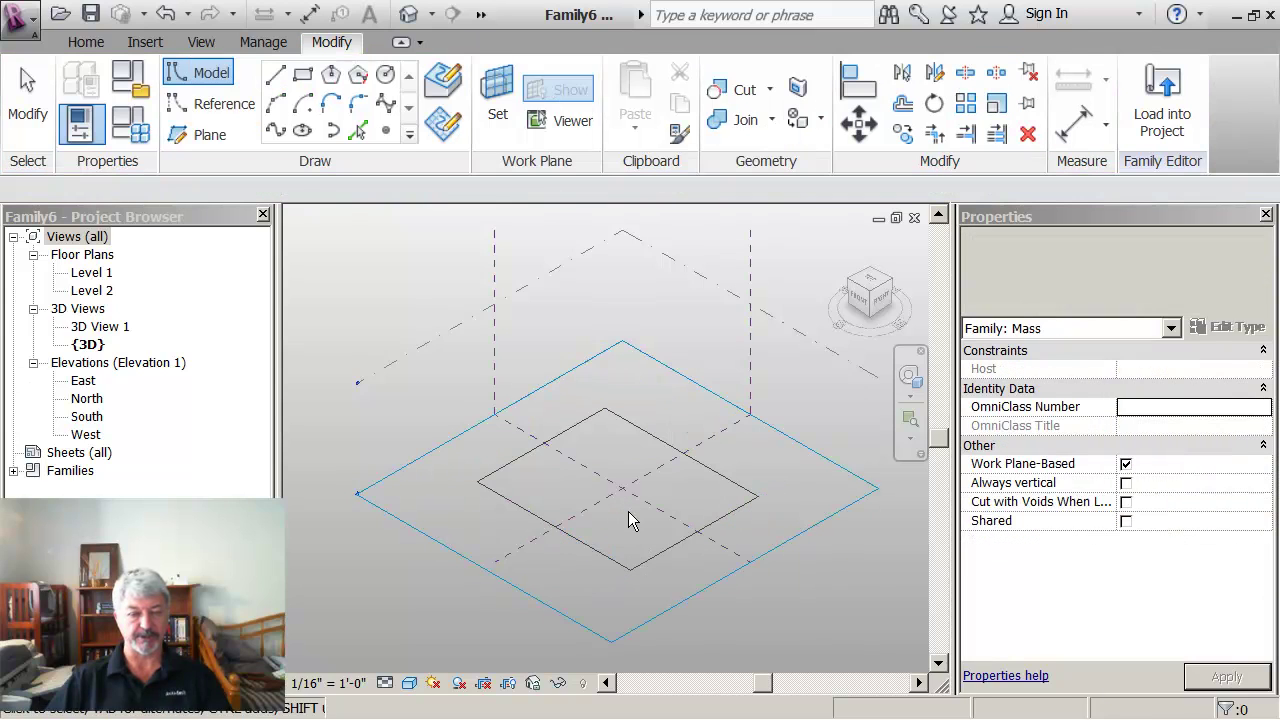
key("Escape")
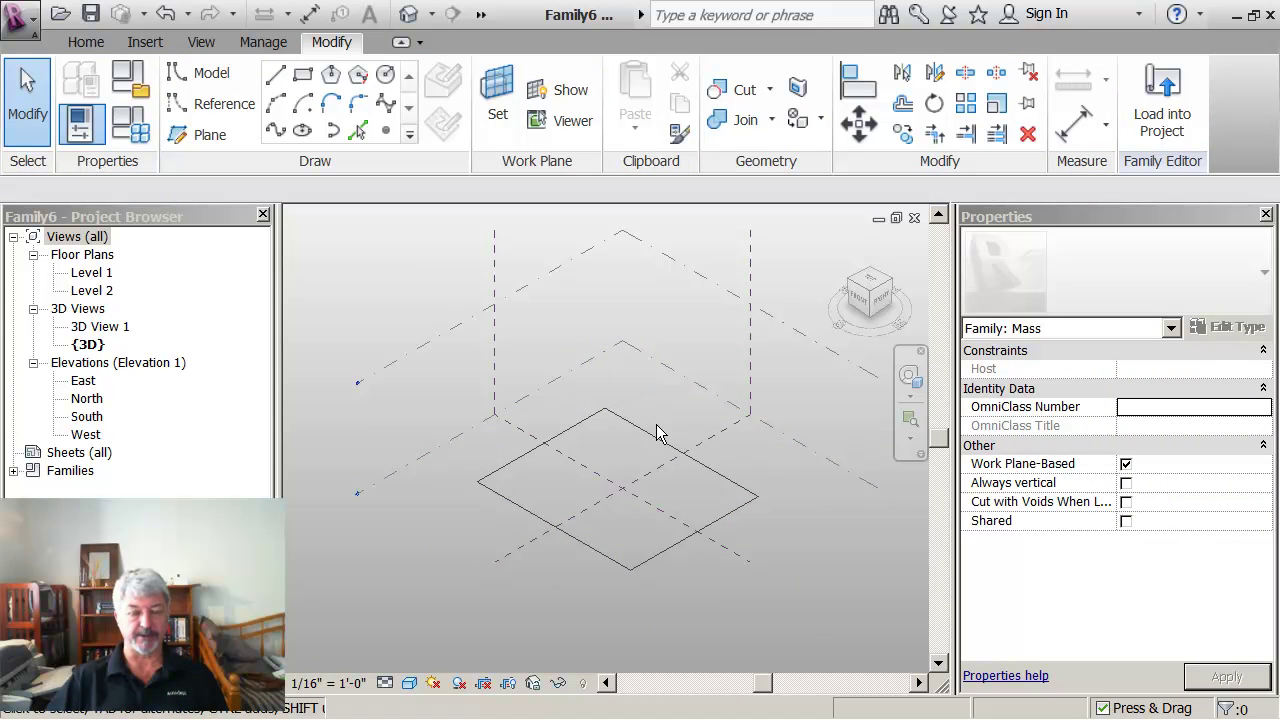
- Change the rectangle's 160' side to 150' and its 192' side to 200'
key("Tab")
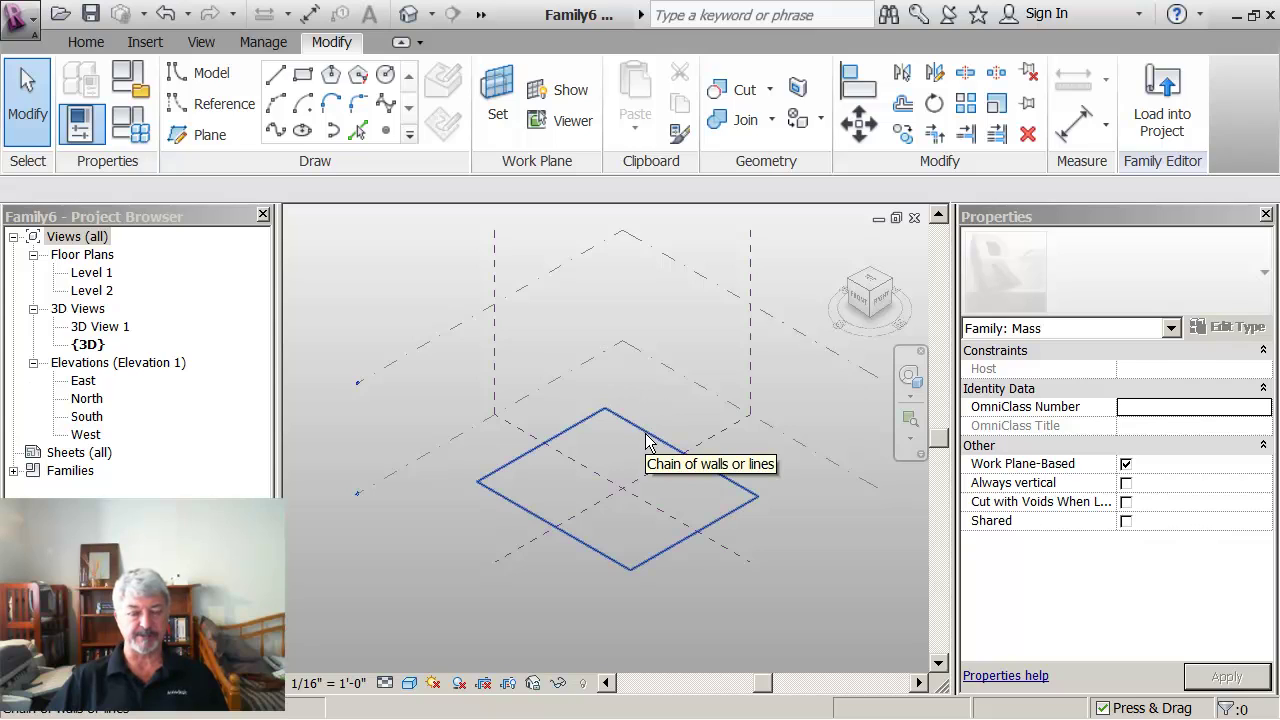
left_click(645, 440)
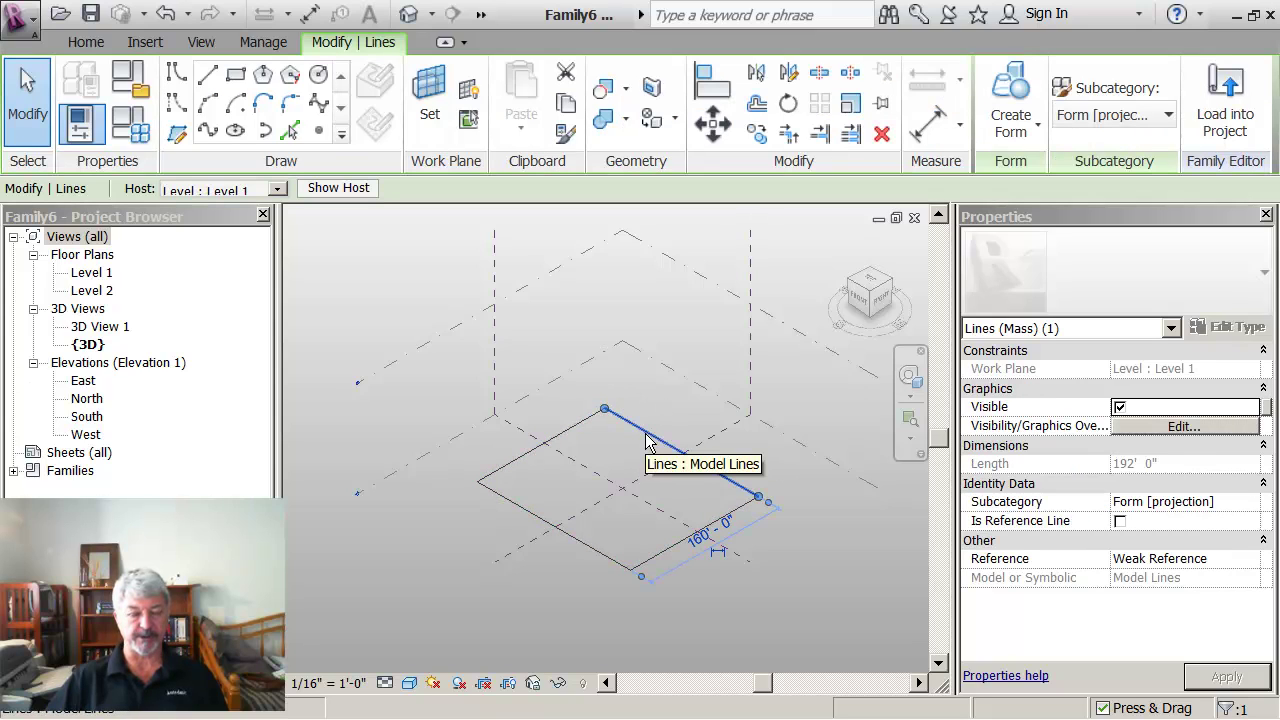
left_click(703, 540)
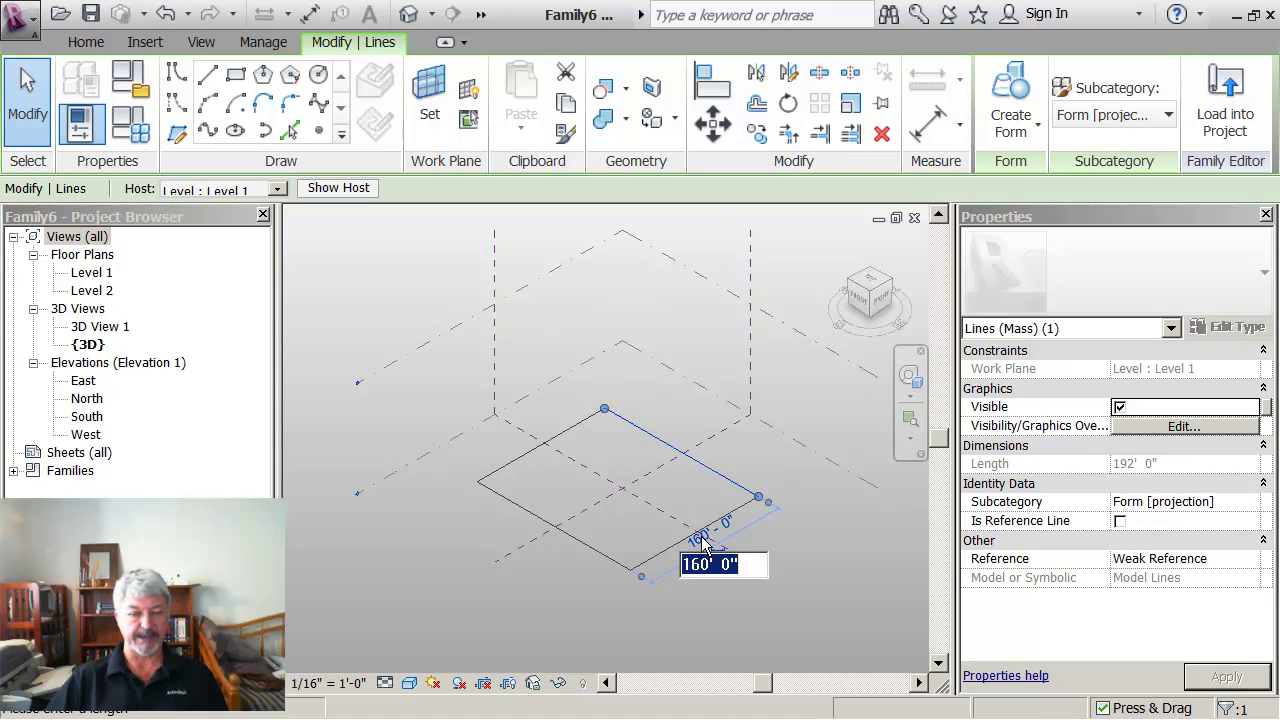
type("1")
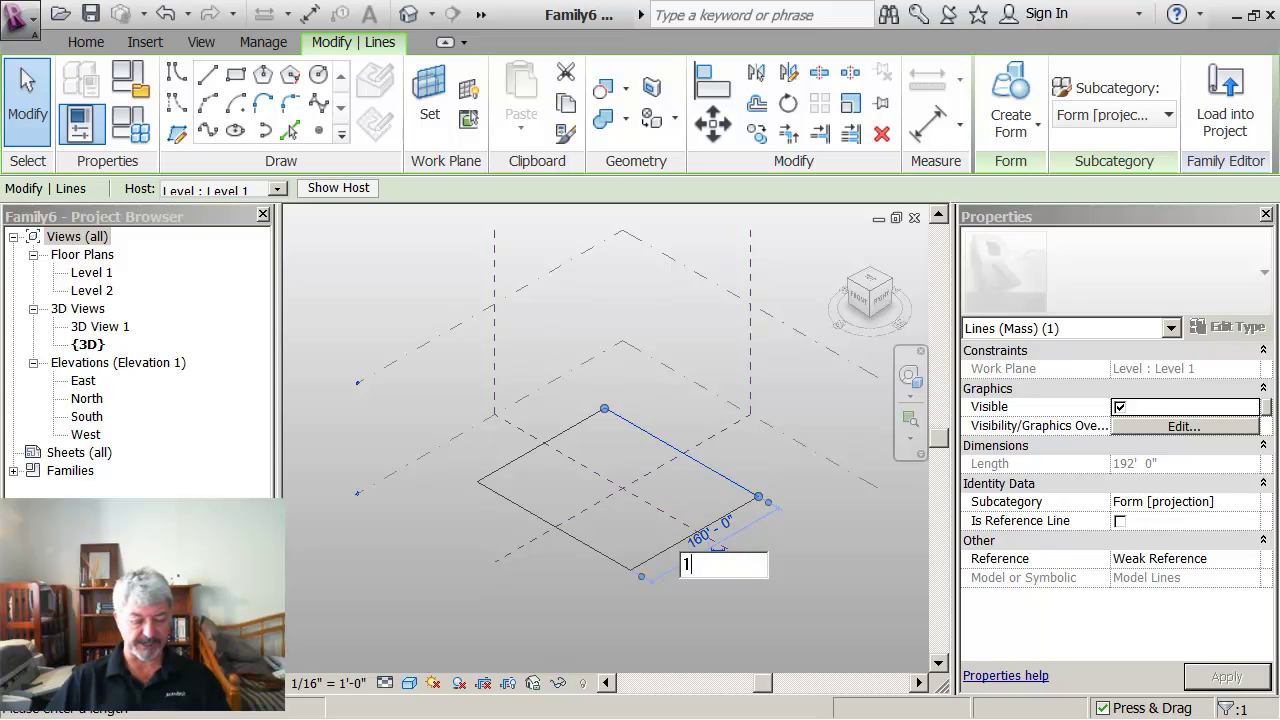
type("50")
key("Return")
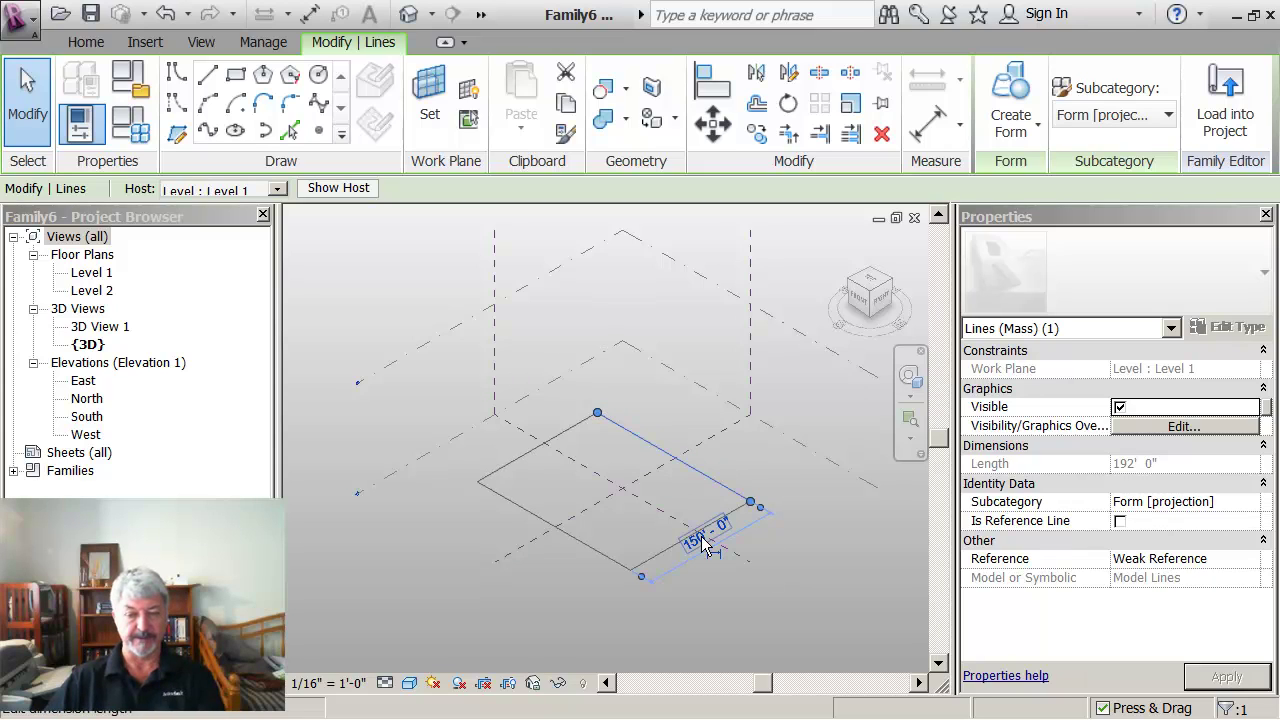
left_click(737, 454)
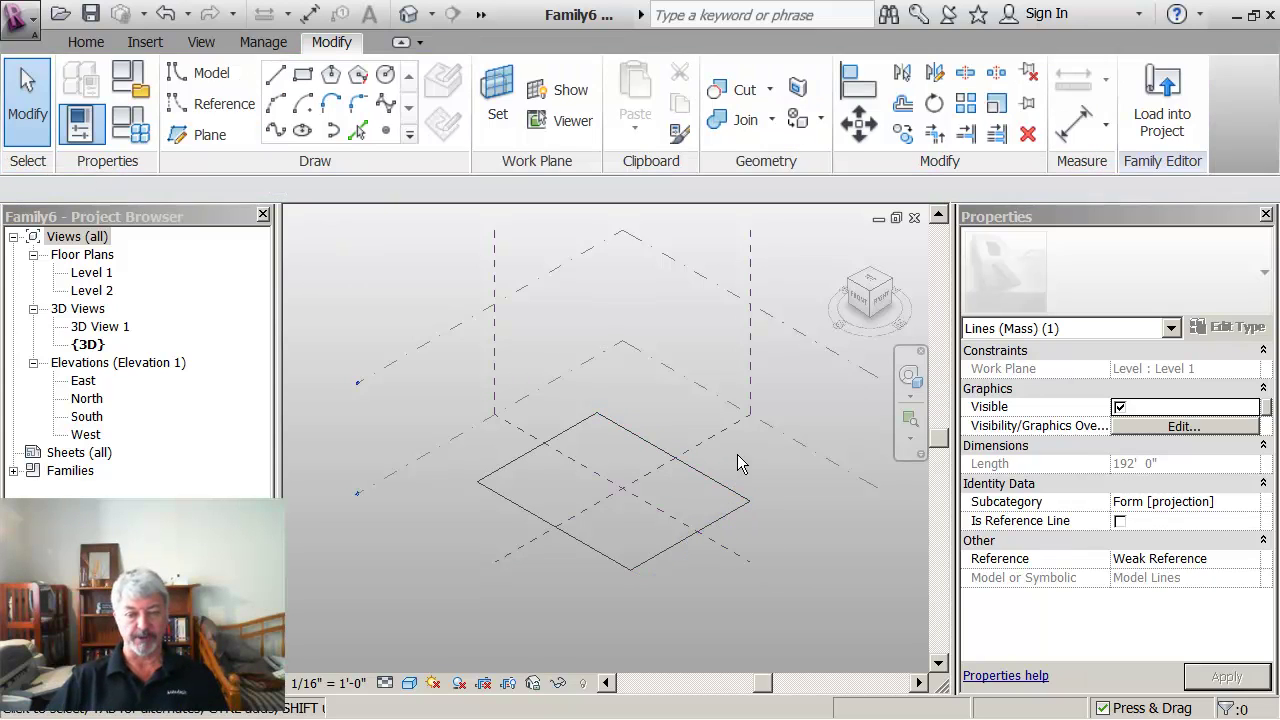
left_click(575, 424)
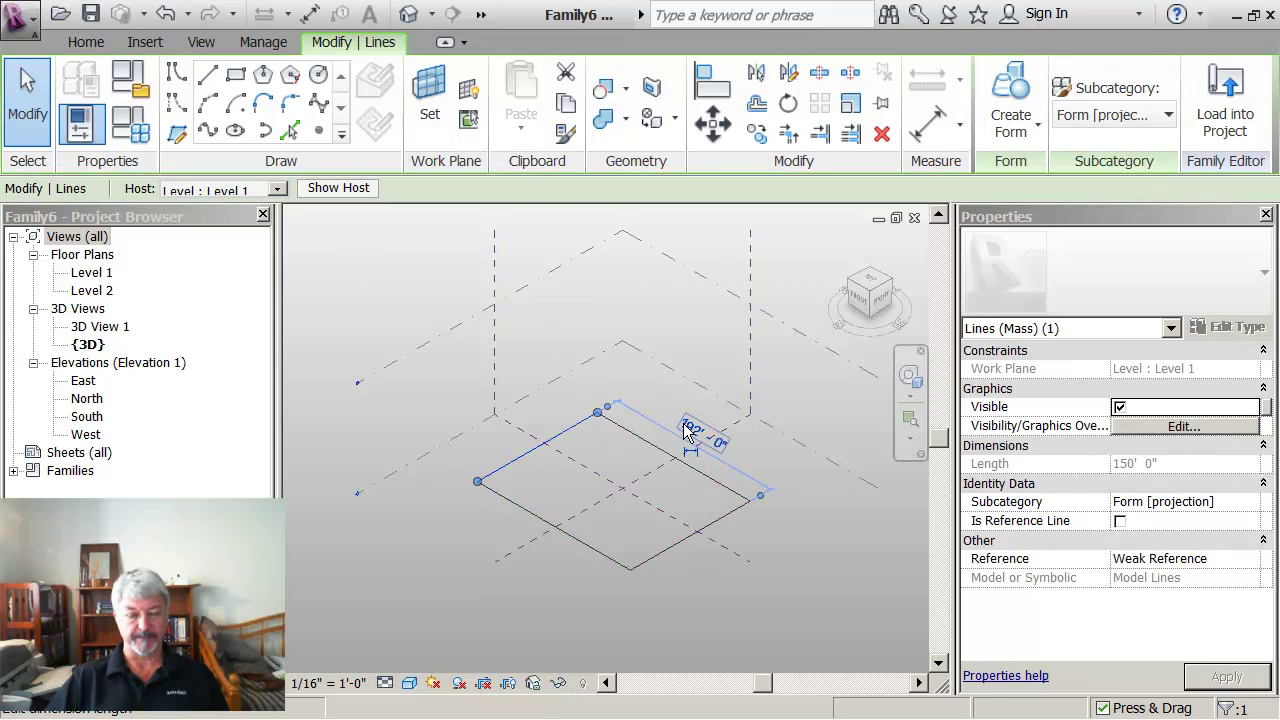
left_click(688, 430)
type("2")
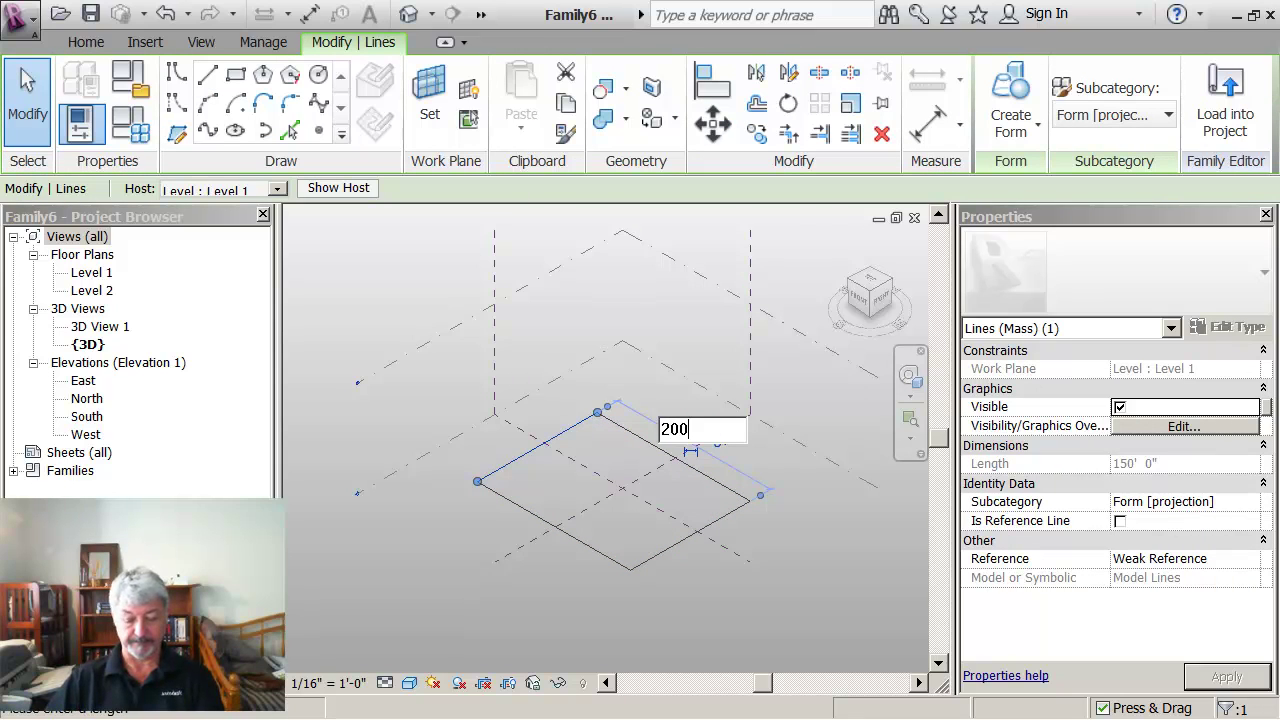
type("00")
key("Return")
left_click(660, 380)
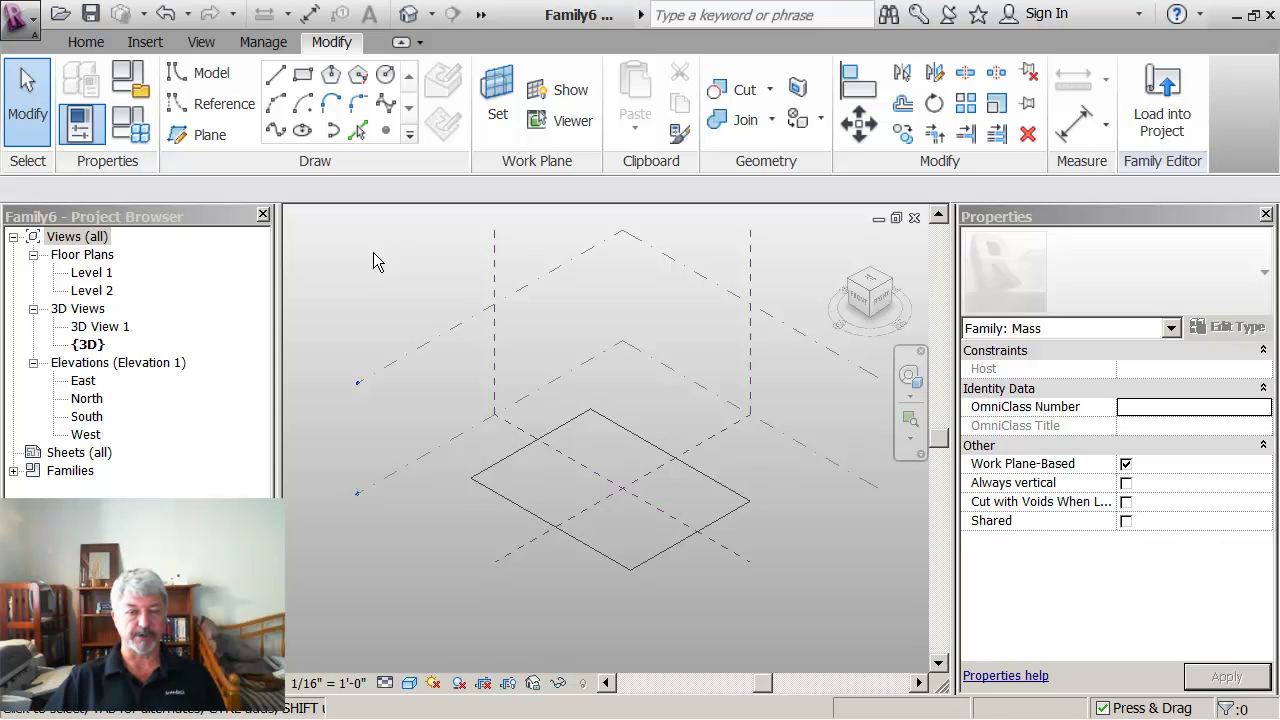
- Round two opposite rectangle corners with fillet arcs of 64' and 88' radius
key("Tab")
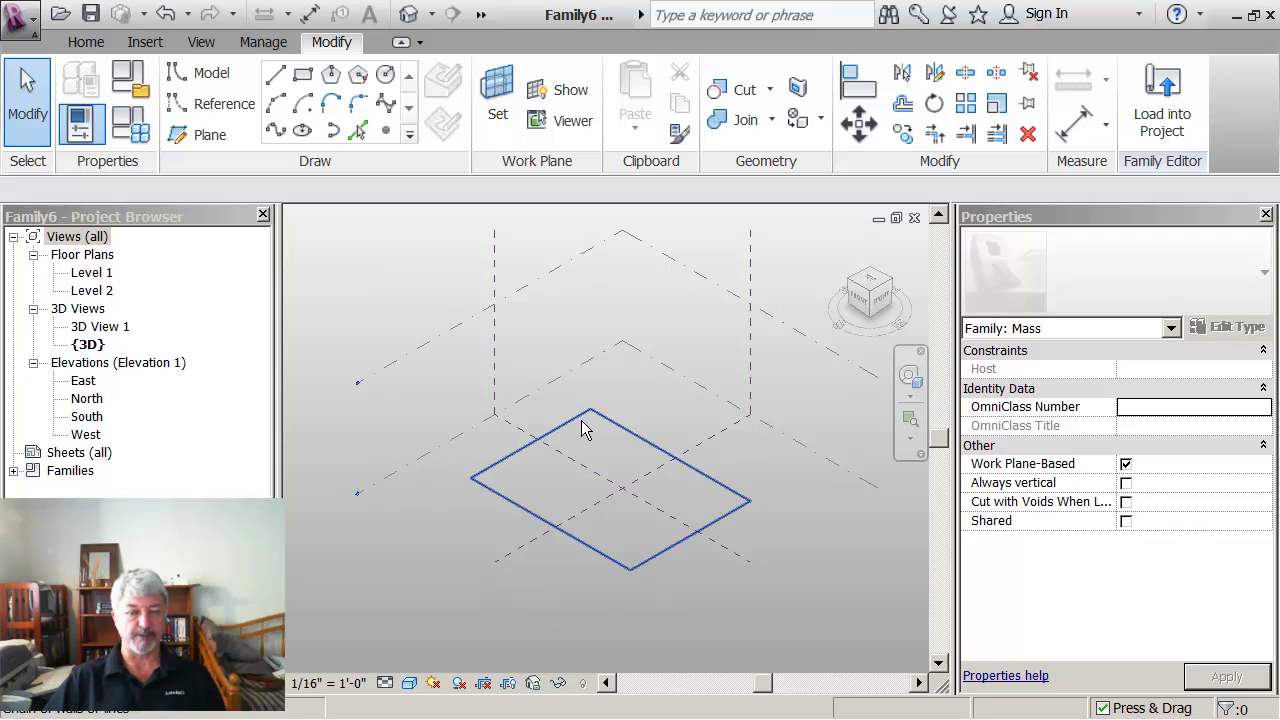
left_click(358, 104)
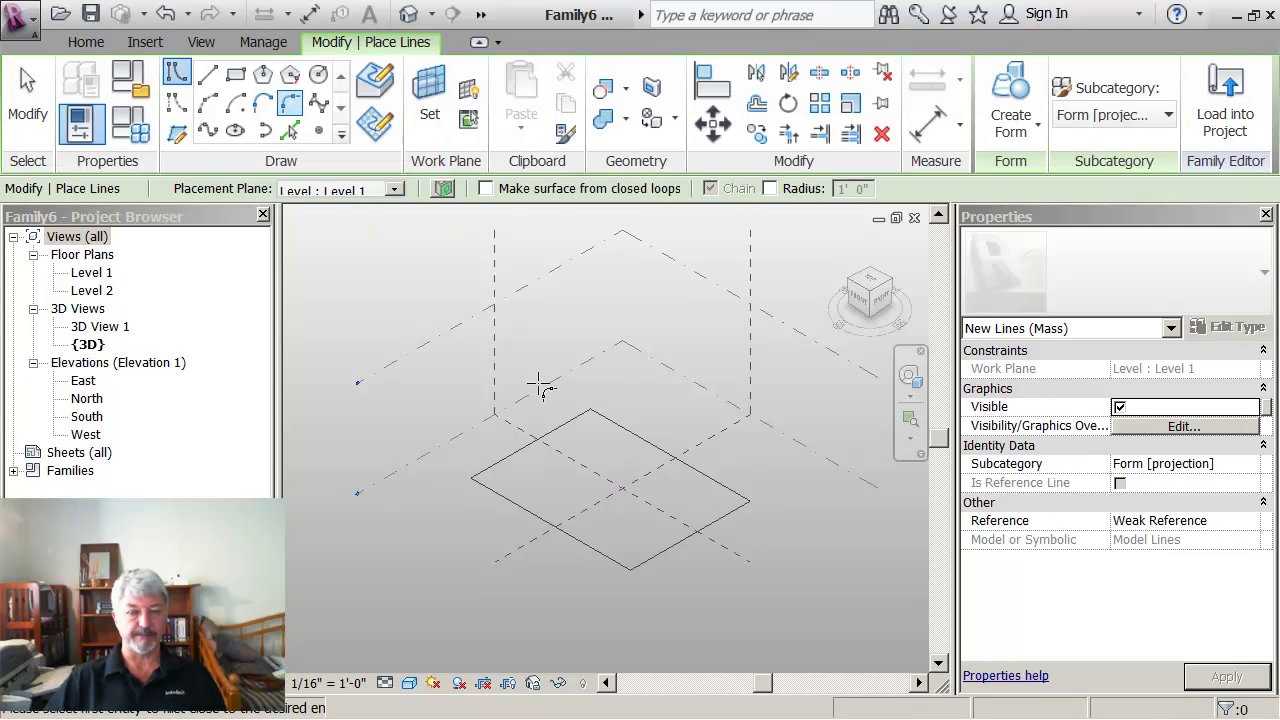
left_click(604, 430)
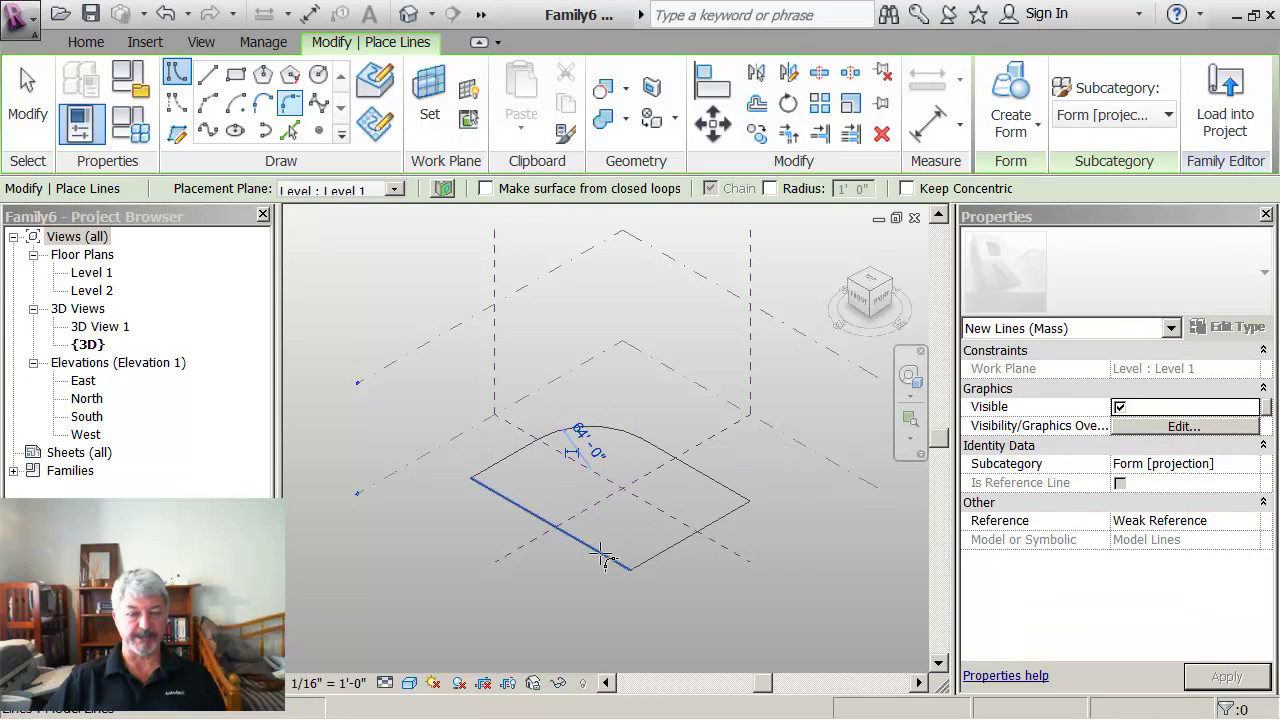
left_click(606, 556)
left_click(663, 551)
left_click(643, 548)
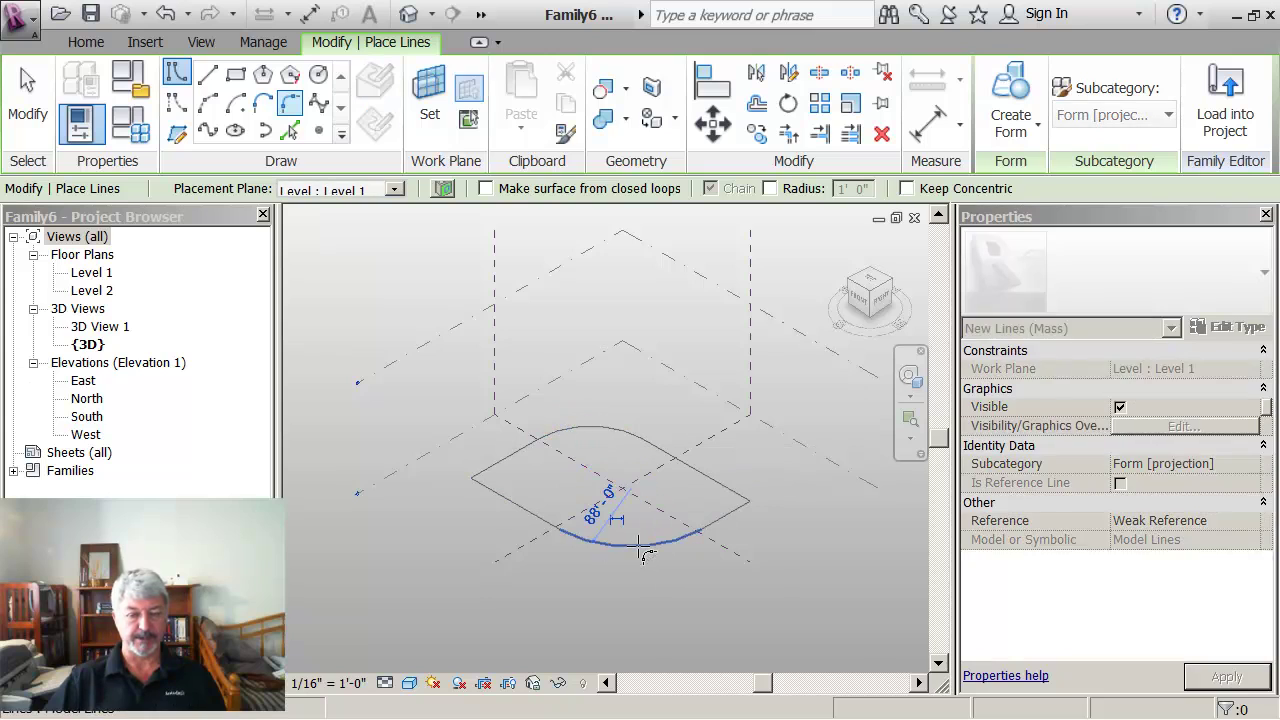
key("Escape")
key("Escape")
- Set the top fillet arc's radius to 25'
key("Tab")
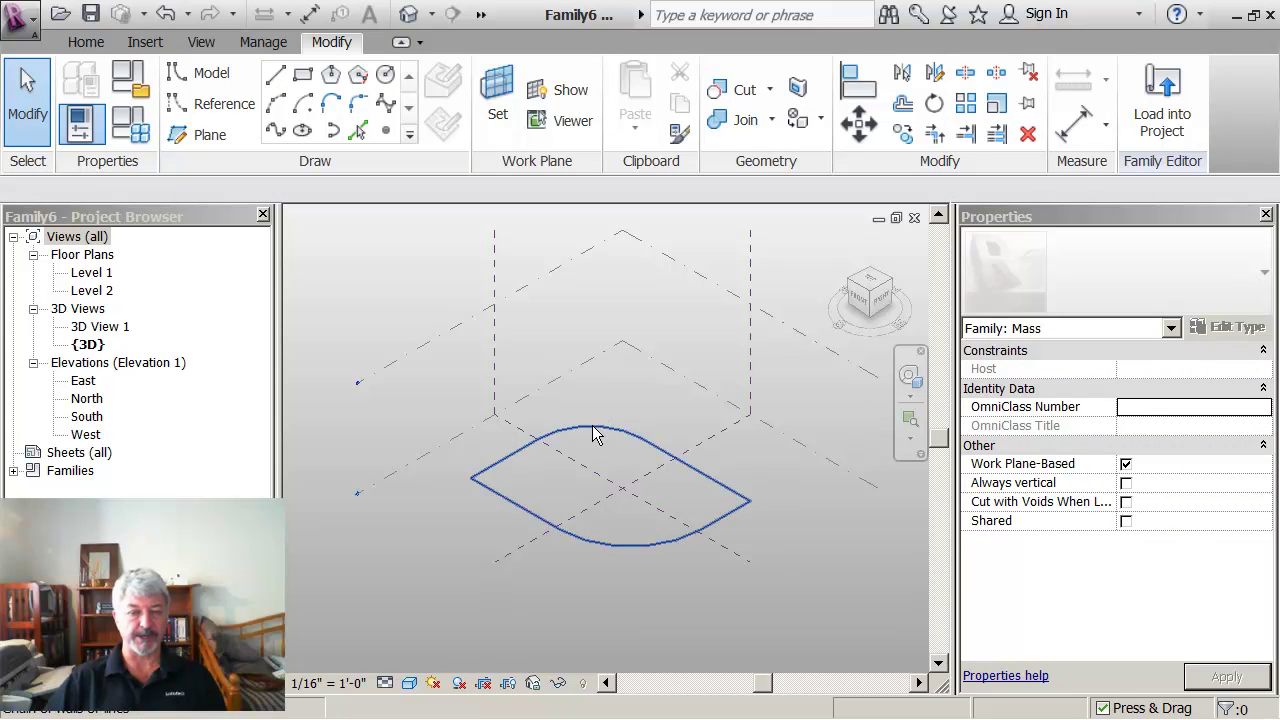
left_click(594, 434)
left_click(590, 432)
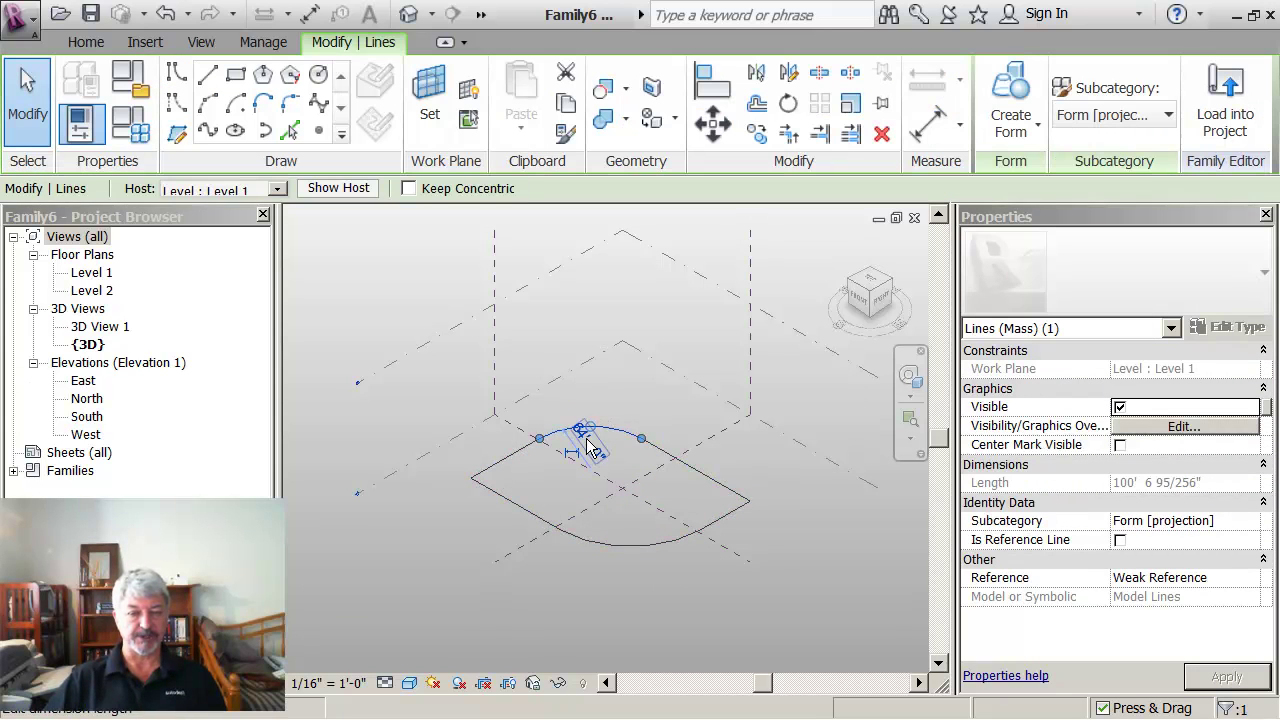
left_click(588, 450)
type("25")
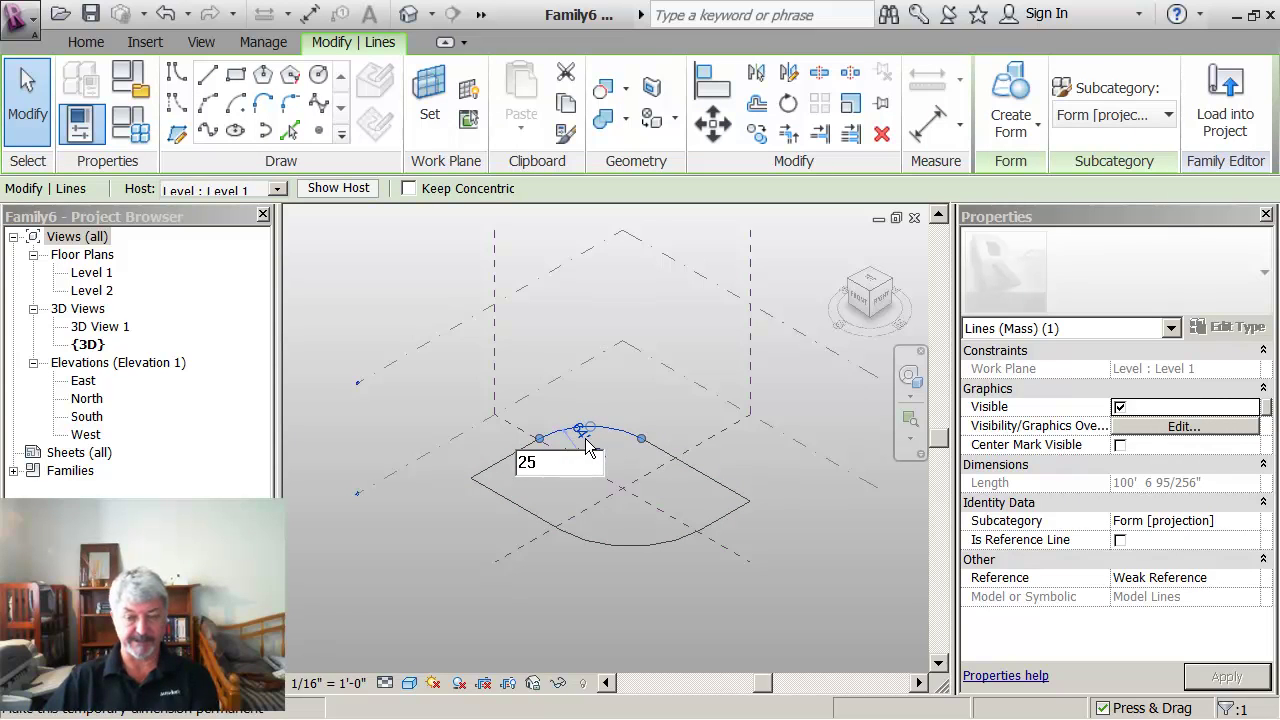
key("Return")
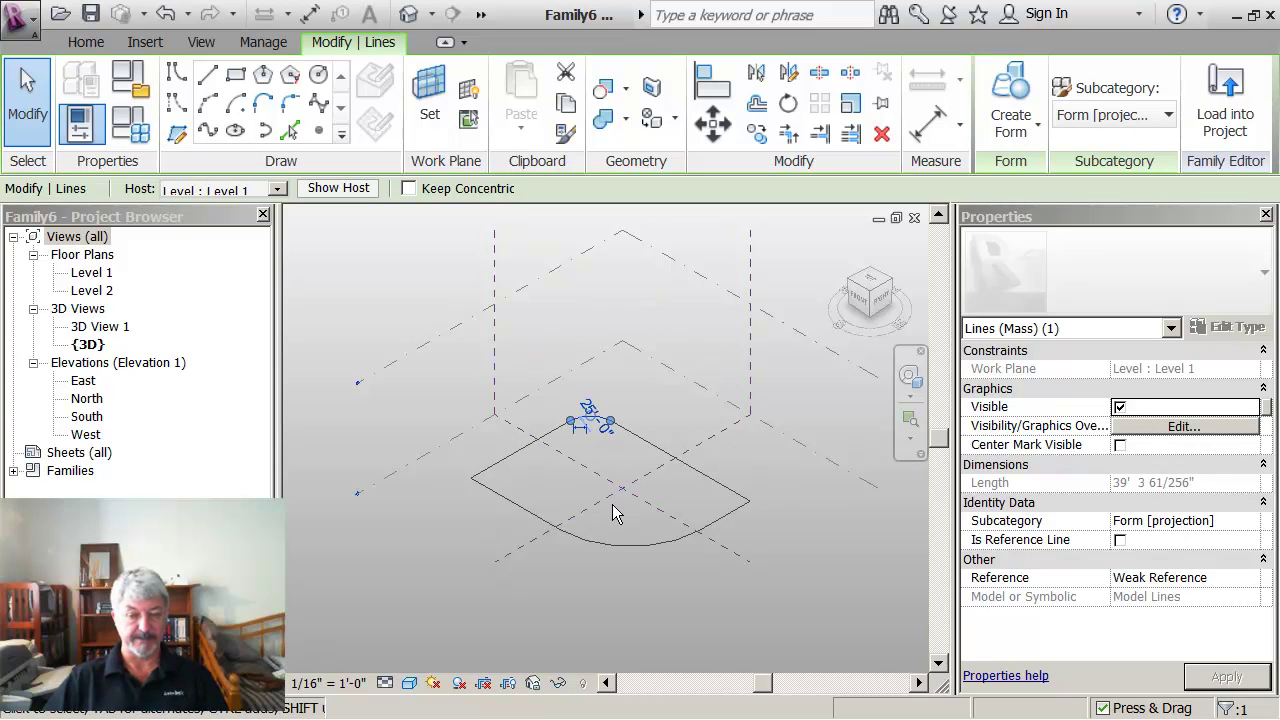
left_click(611, 514)
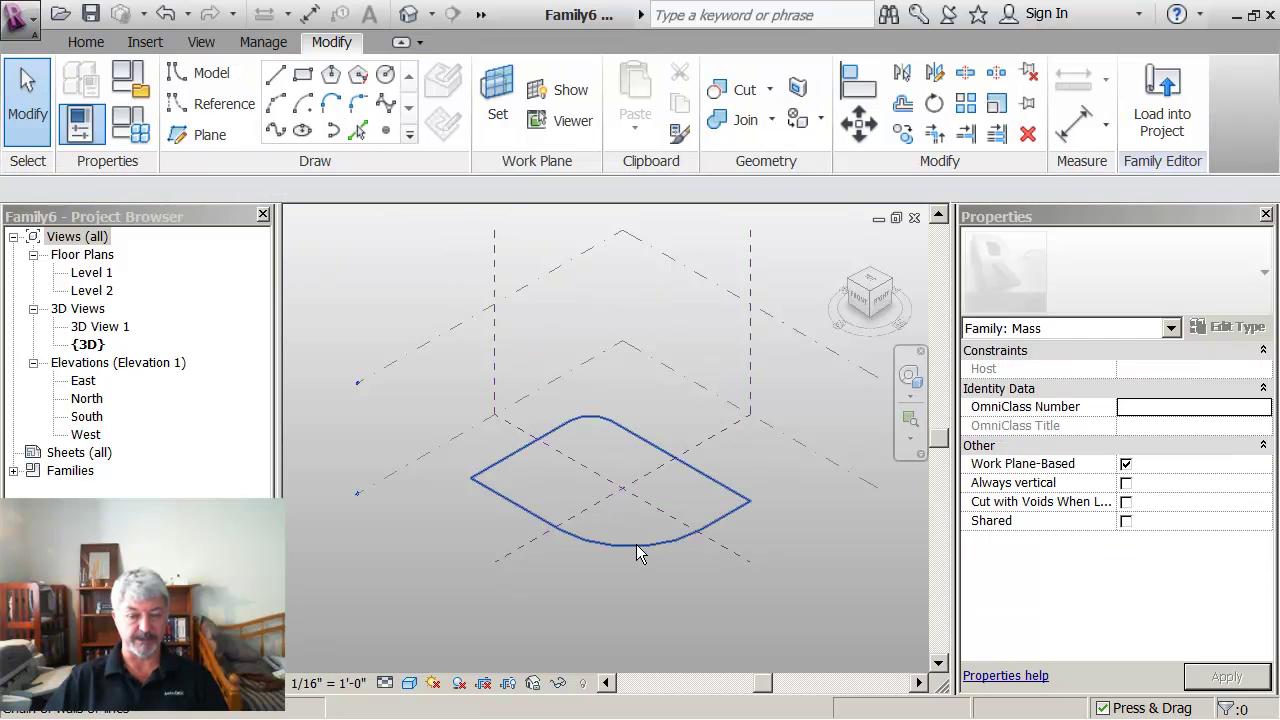
- Set the bottom fillet arc's radius to 25' and select the whole six-line loop
left_click(638, 549)
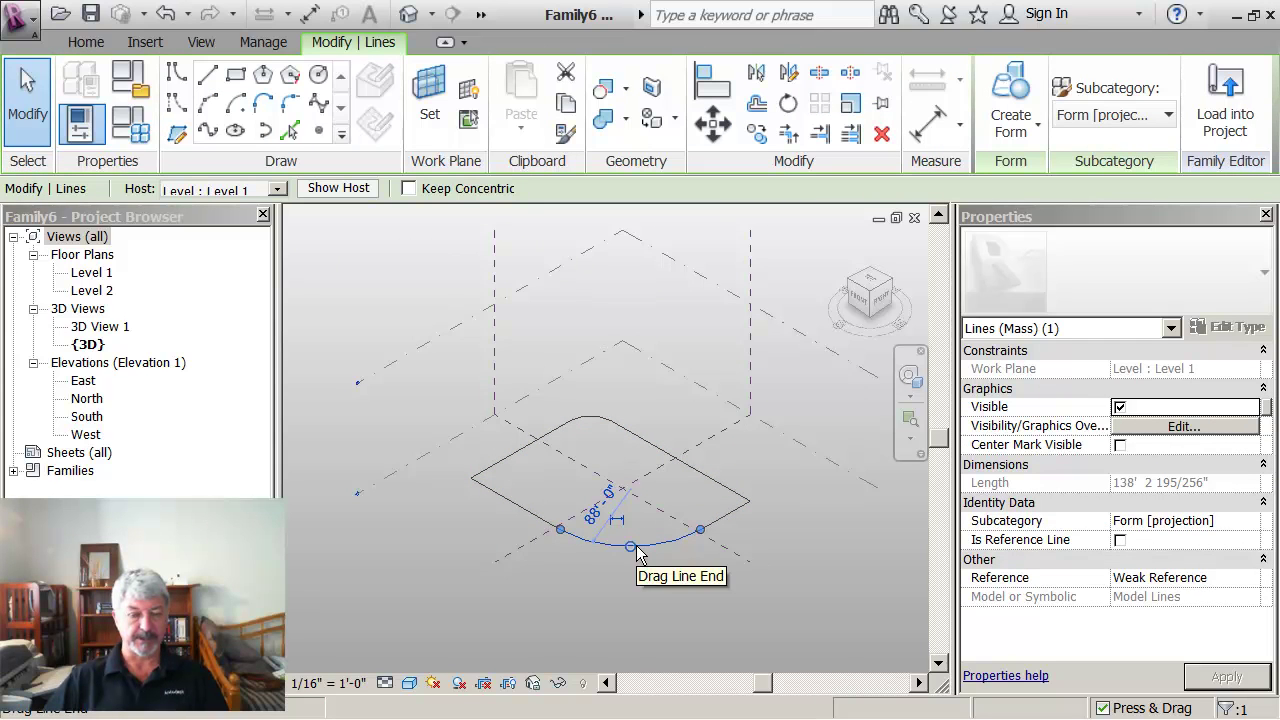
left_click(601, 512)
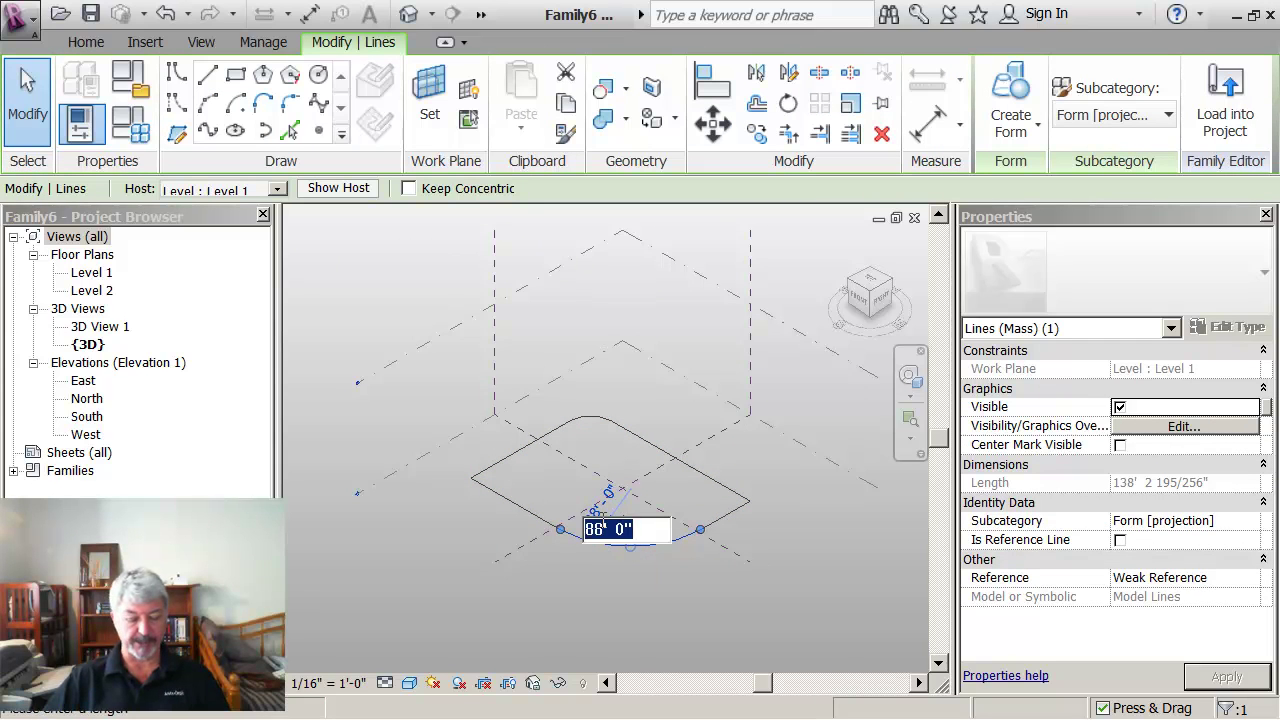
type("25")
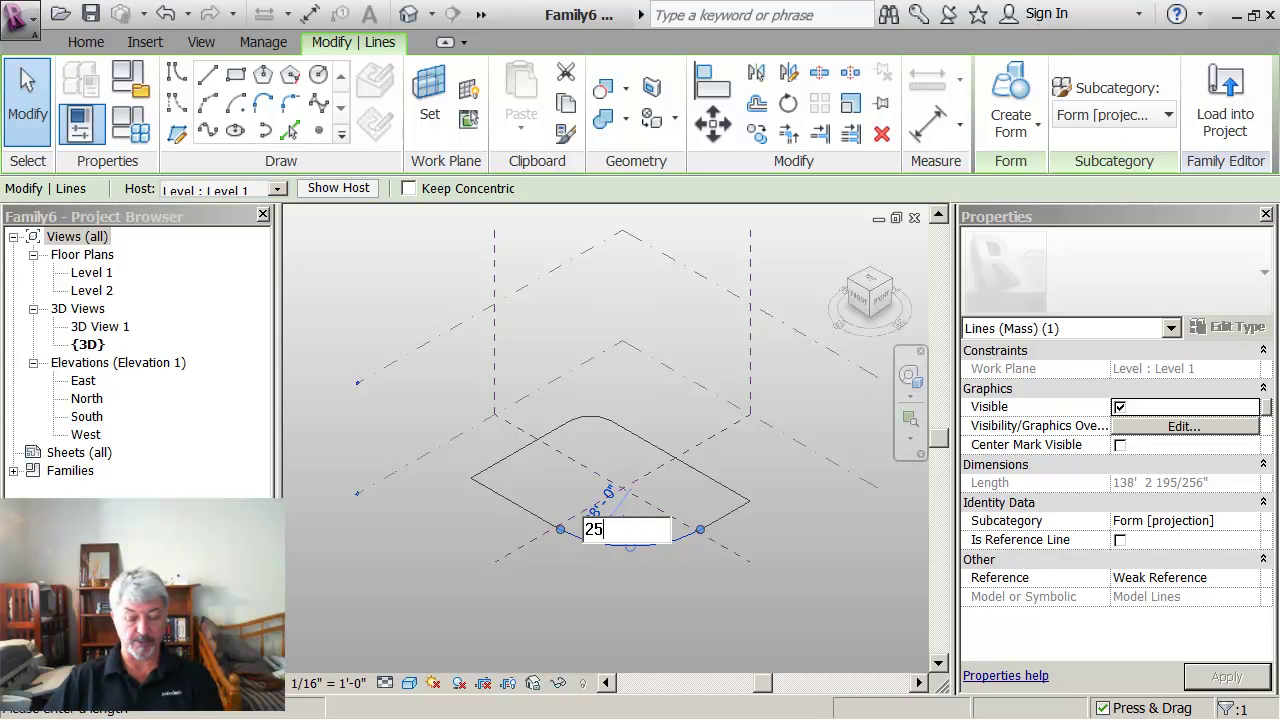
key("Return")
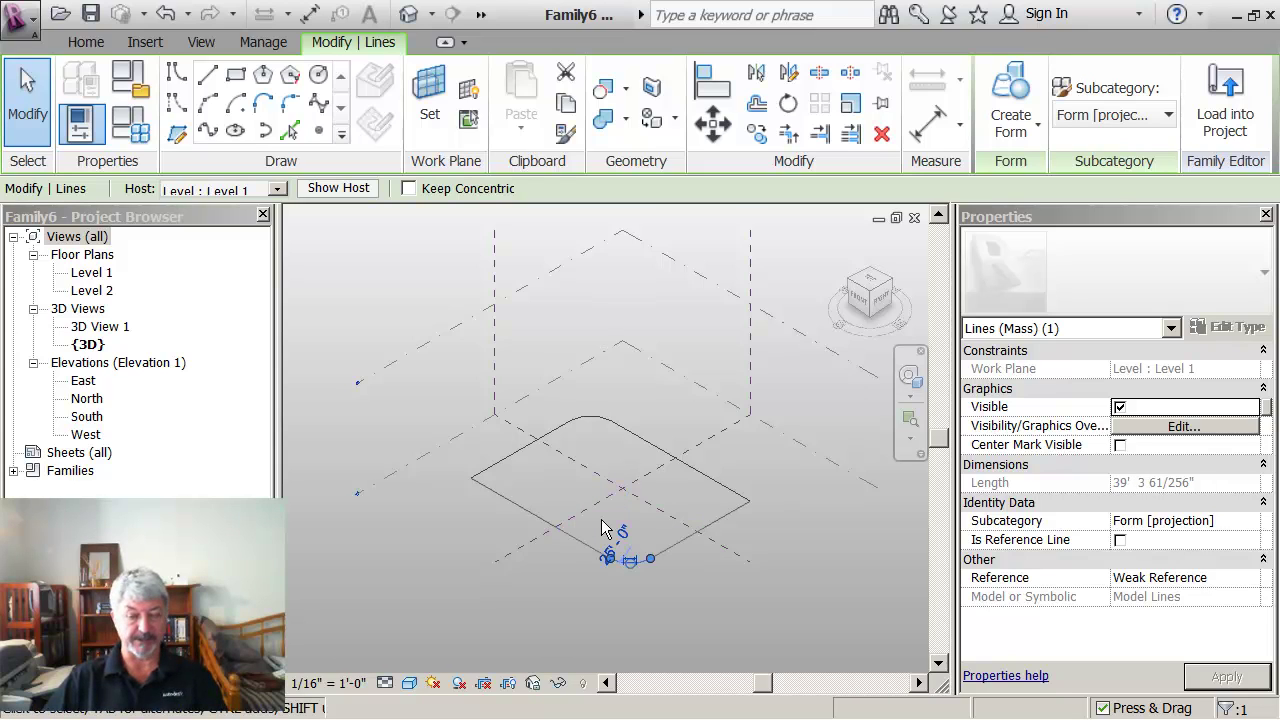
key("Escape")
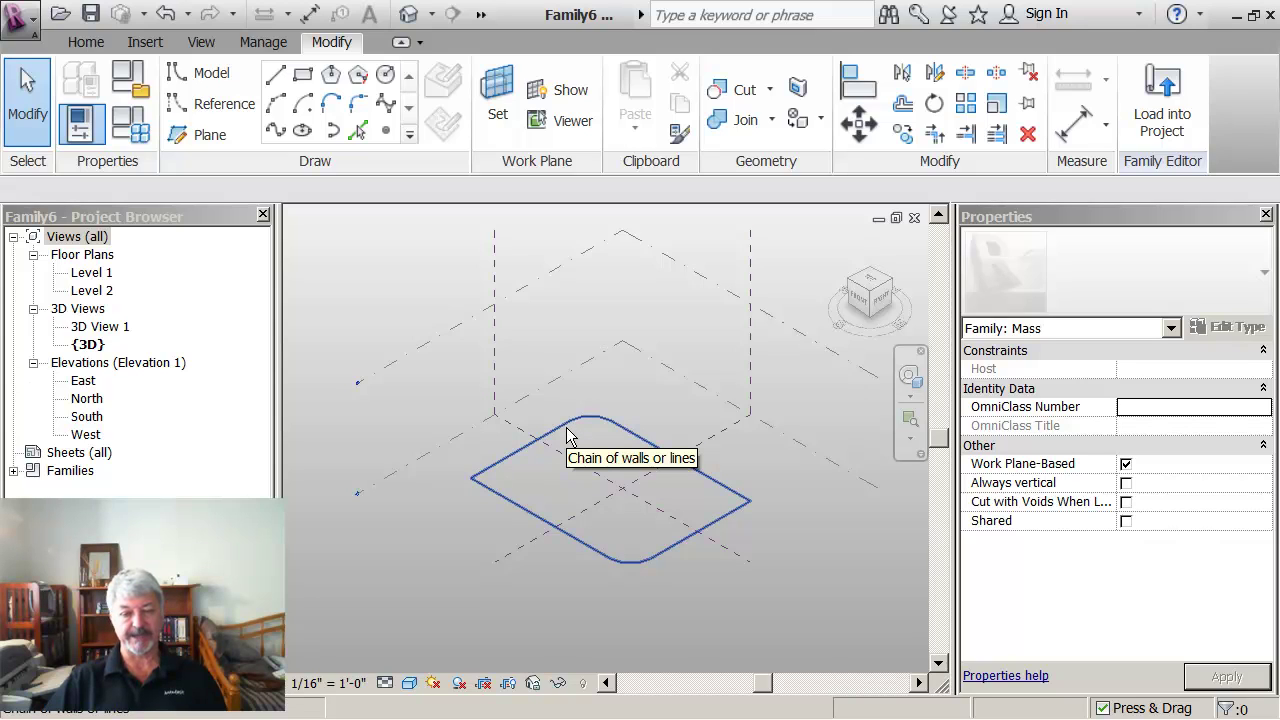
left_click(567, 436)
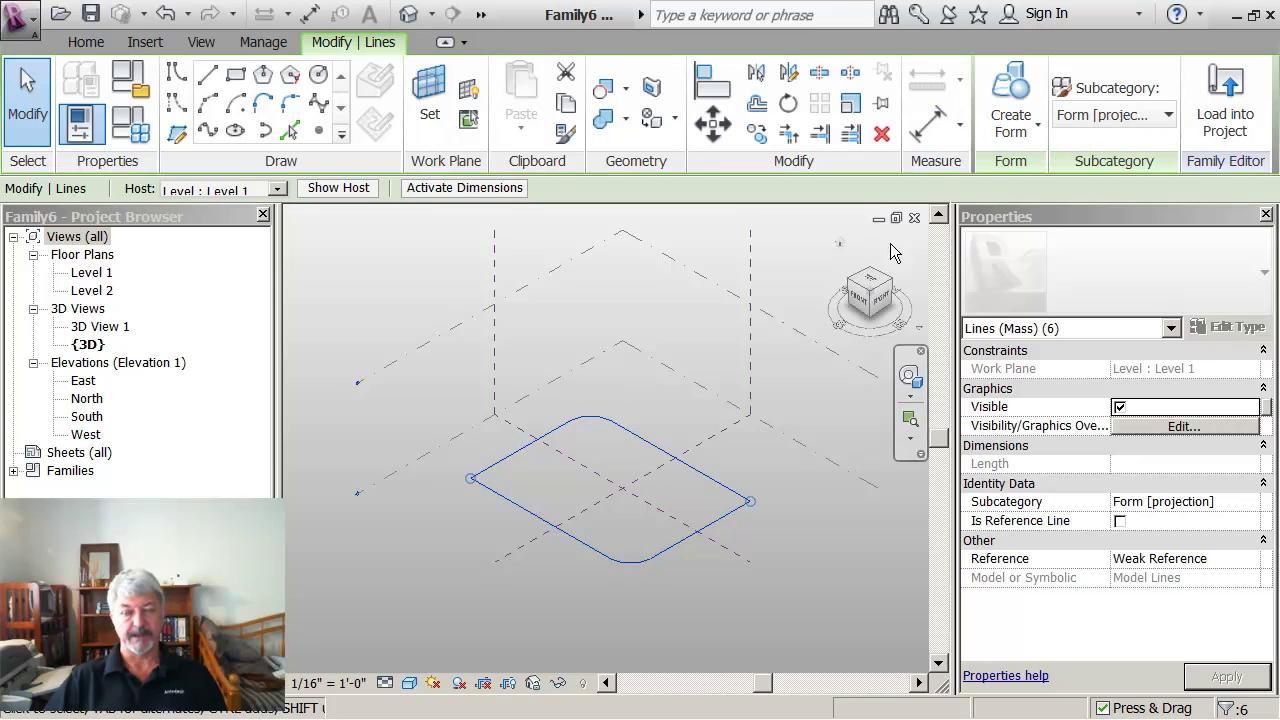
- Extrude the loop into a solid form and set its height to 150'
left_click(1005, 125)
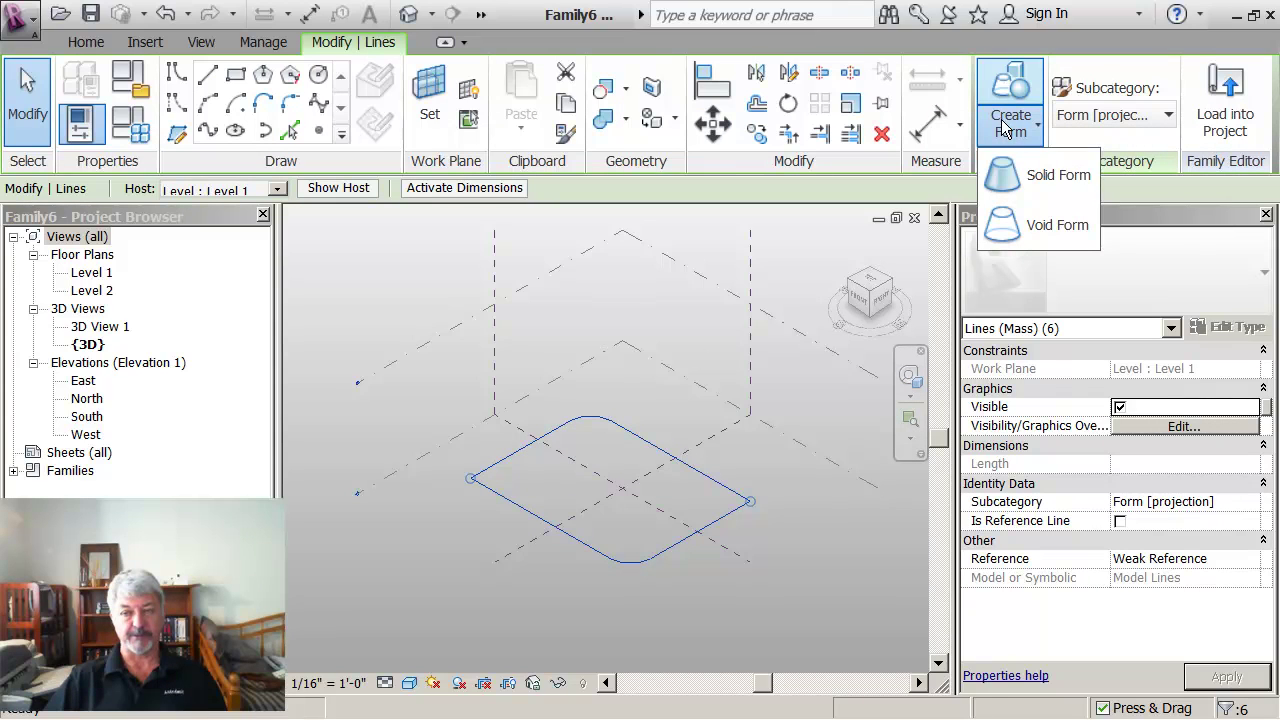
left_click(1003, 175)
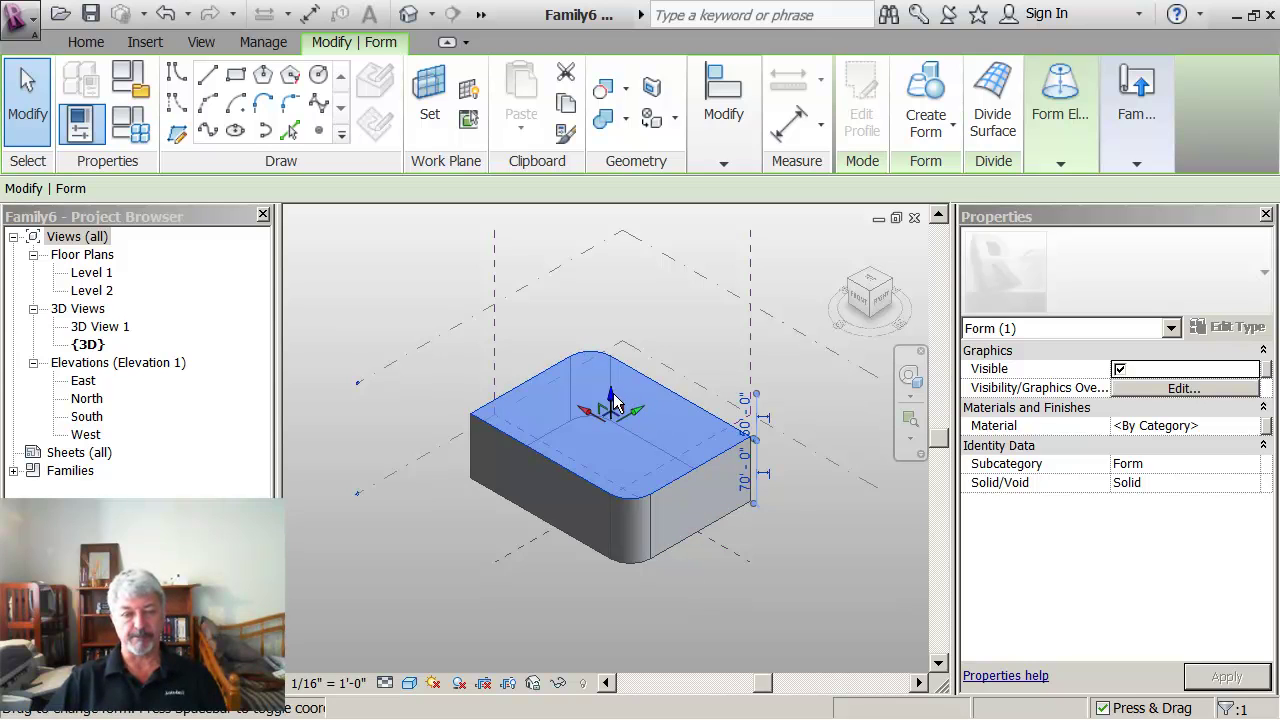
left_click_drag(613, 407, 612, 308)
left_click(745, 412)
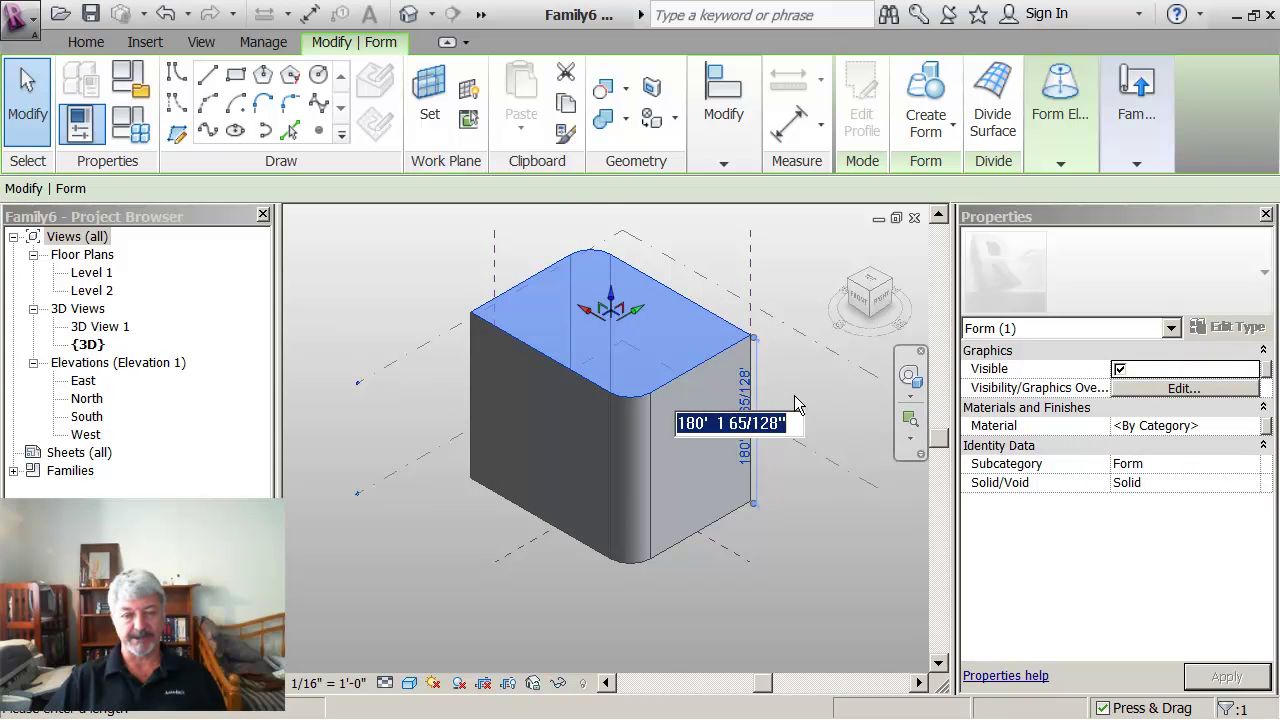
type("150")
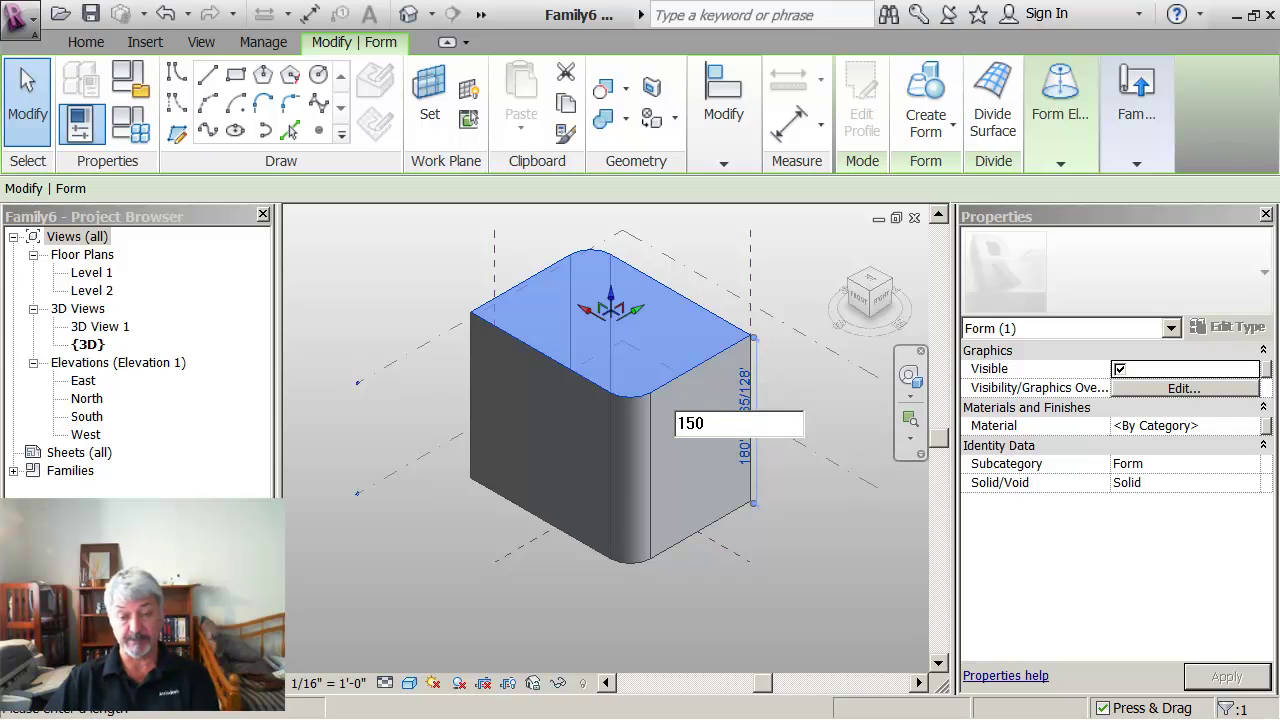
key("Return")
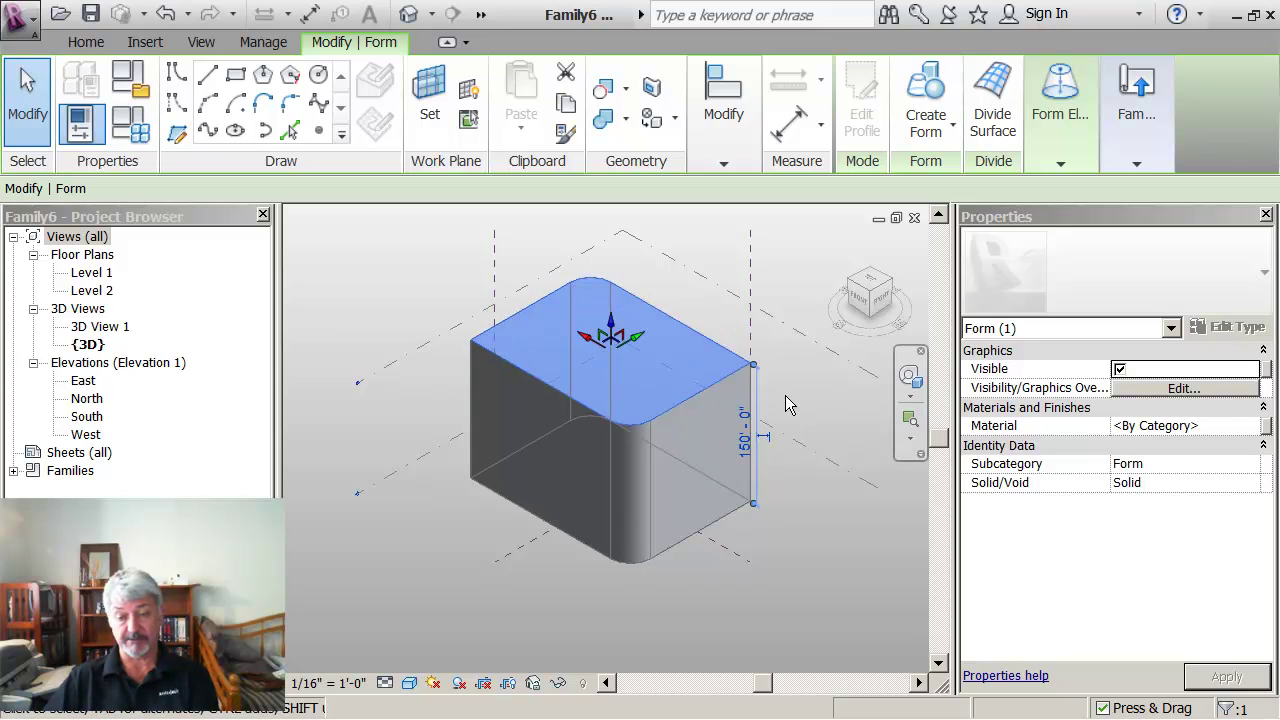
key("Escape")
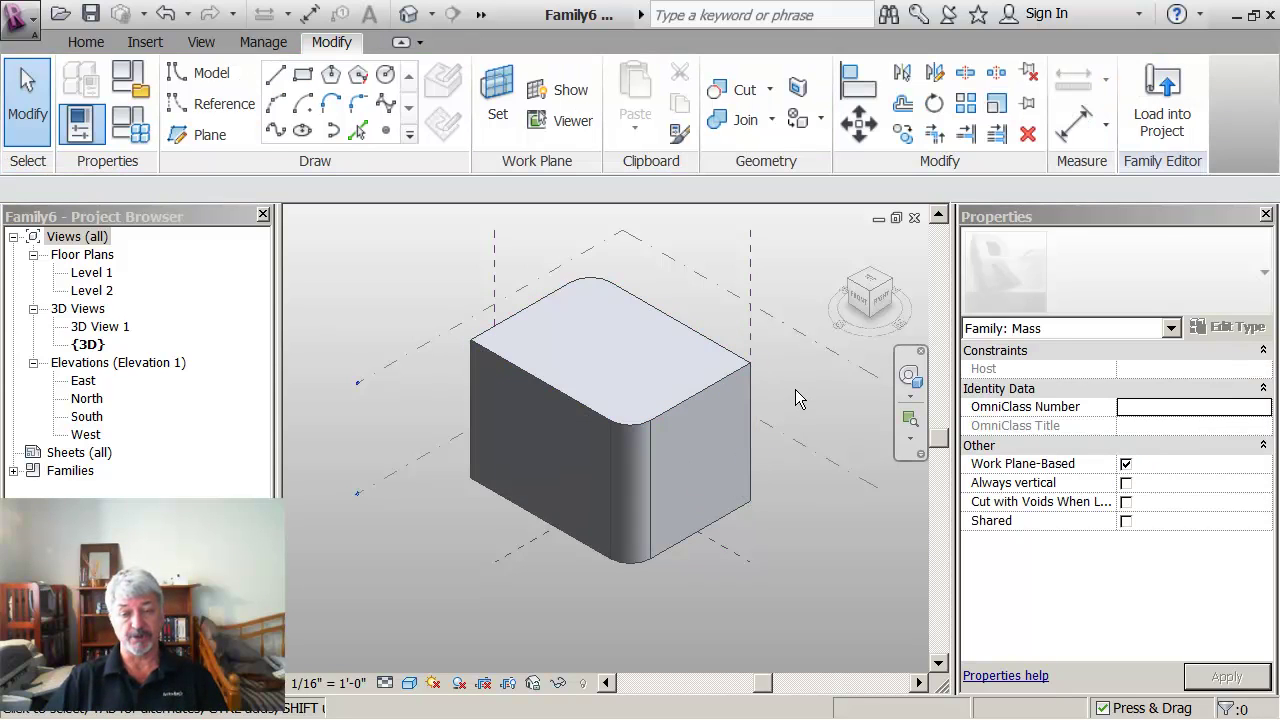
- Align the mass's top face to Level 2 and lock it
left_click(858, 80)
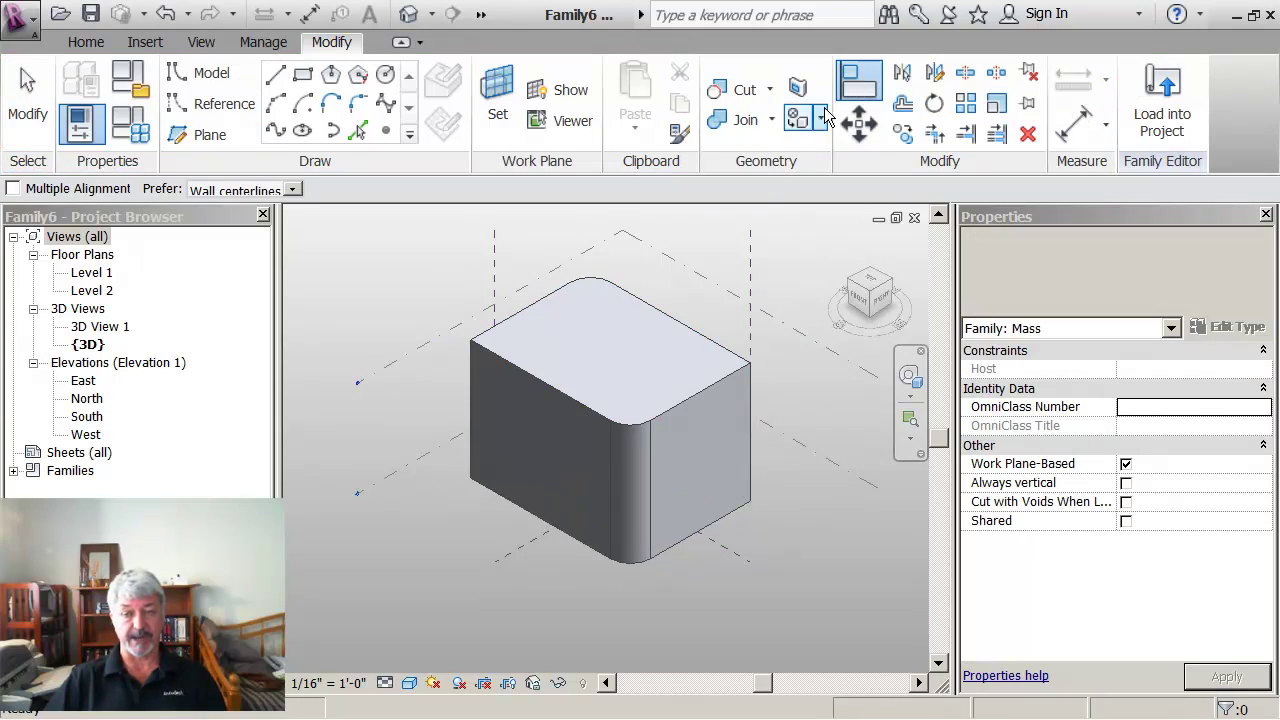
left_click(691, 266)
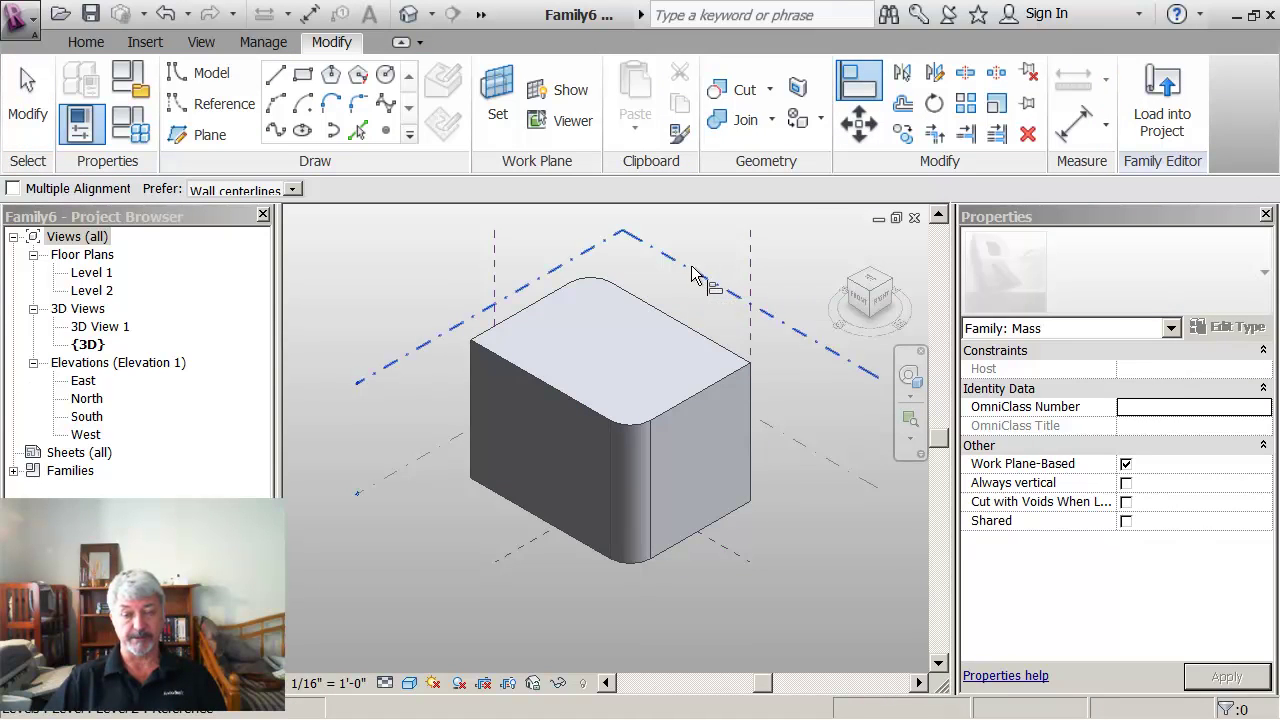
left_click(613, 346)
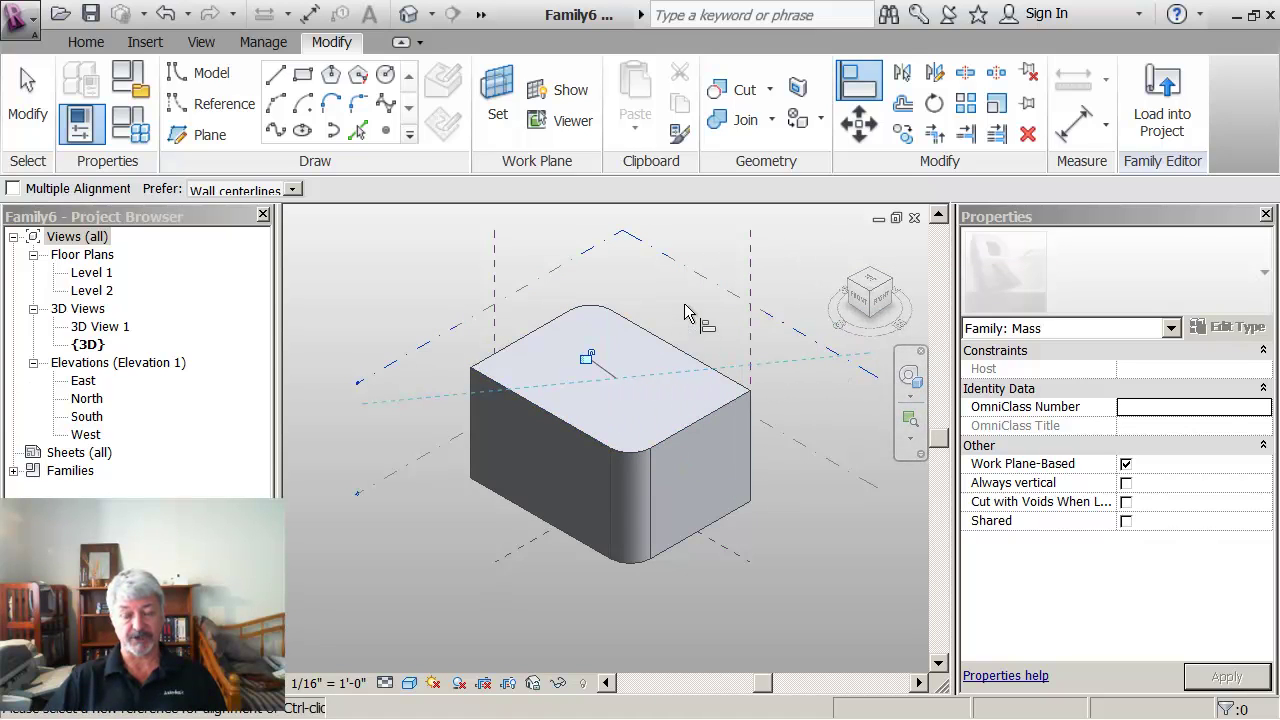
left_click(587, 360)
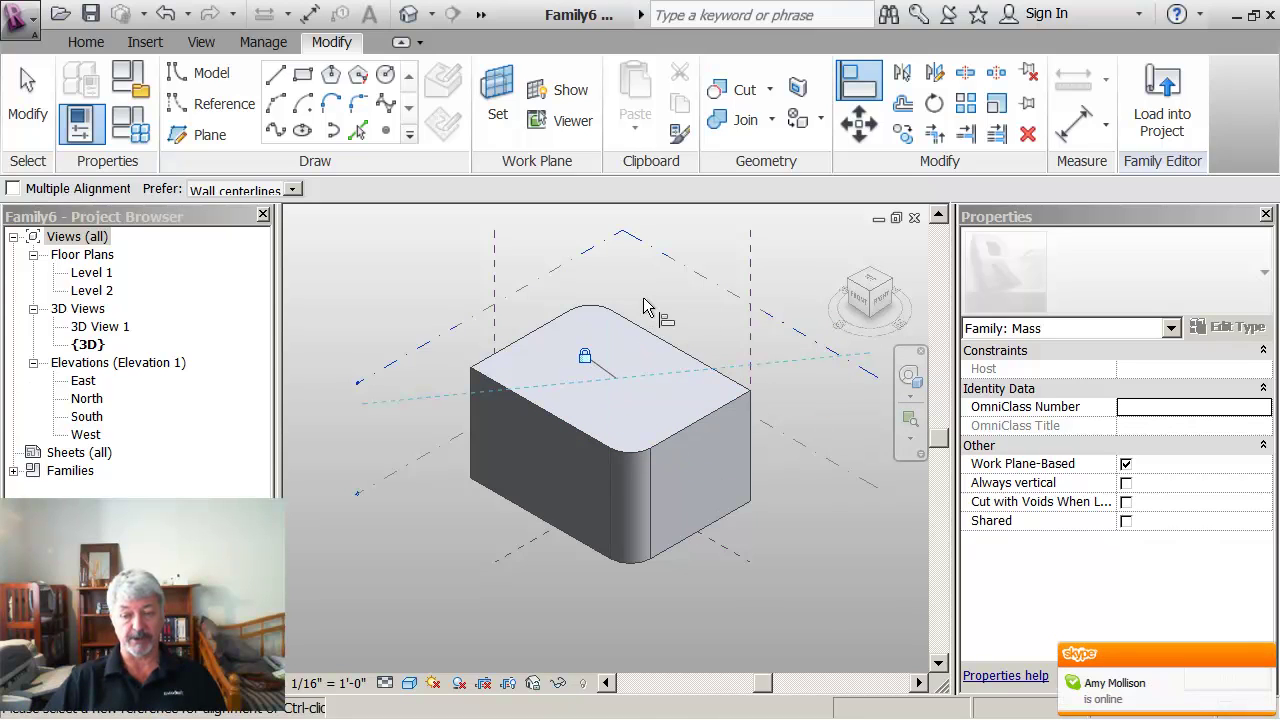
key("Escape")
key("Escape")
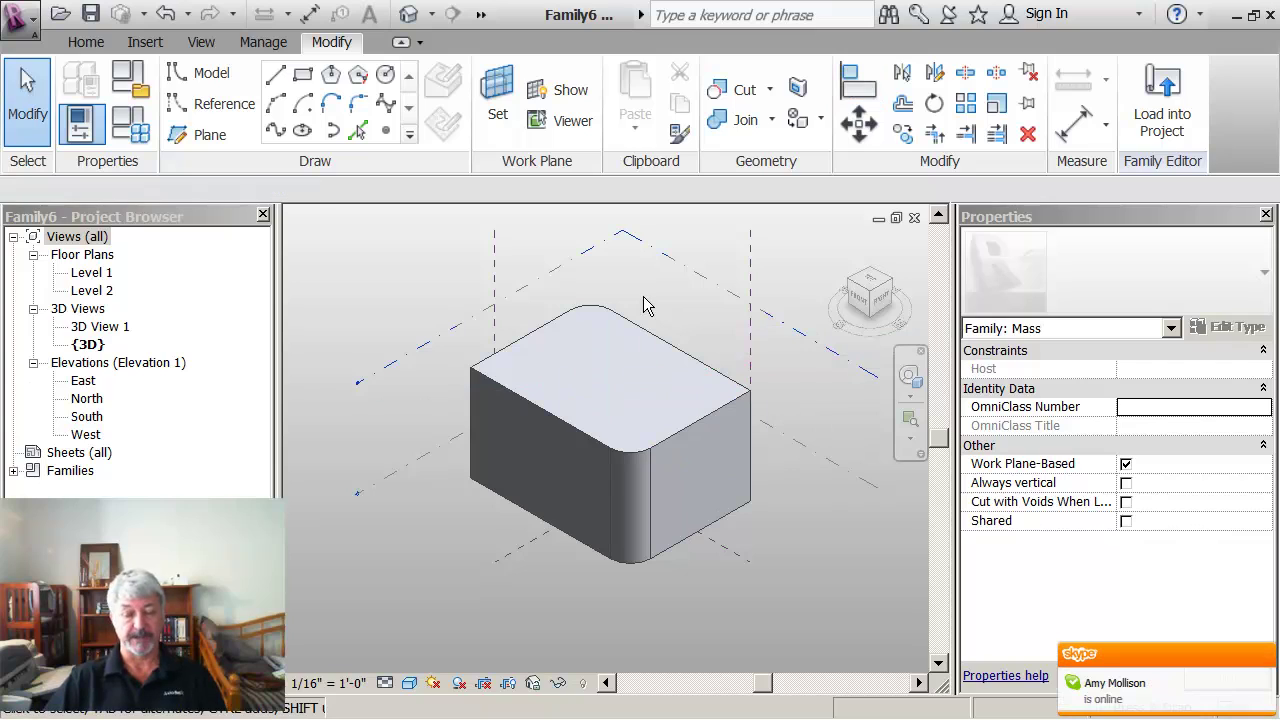
- Lower Level 2's elevation from 120' to 100' so the locked mass follows
left_click(407, 368)
left_click(400, 432)
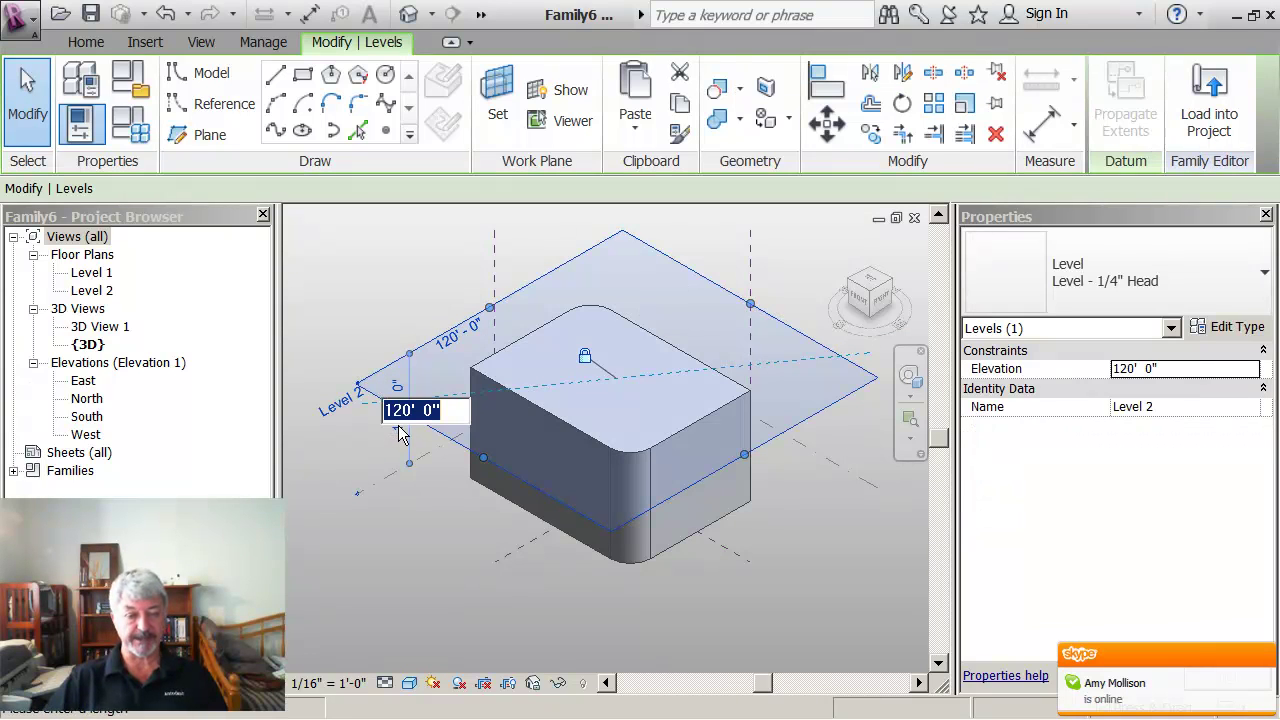
type("100")
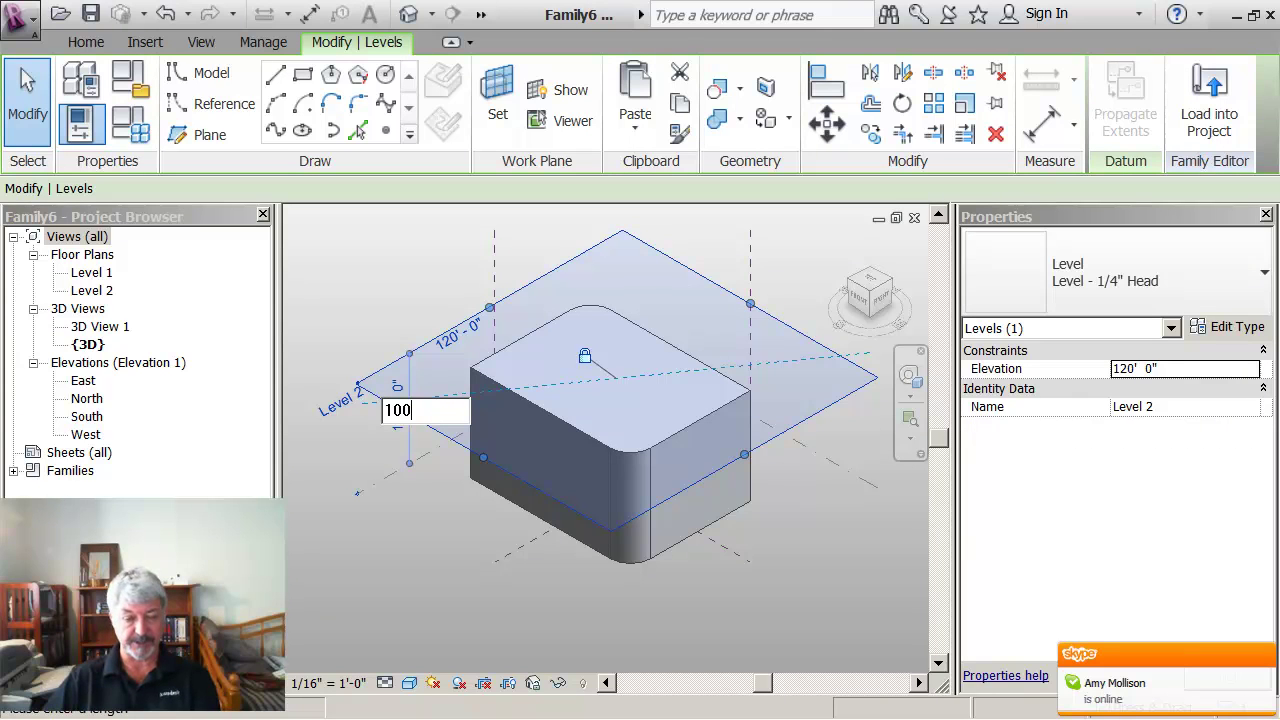
key("Return")
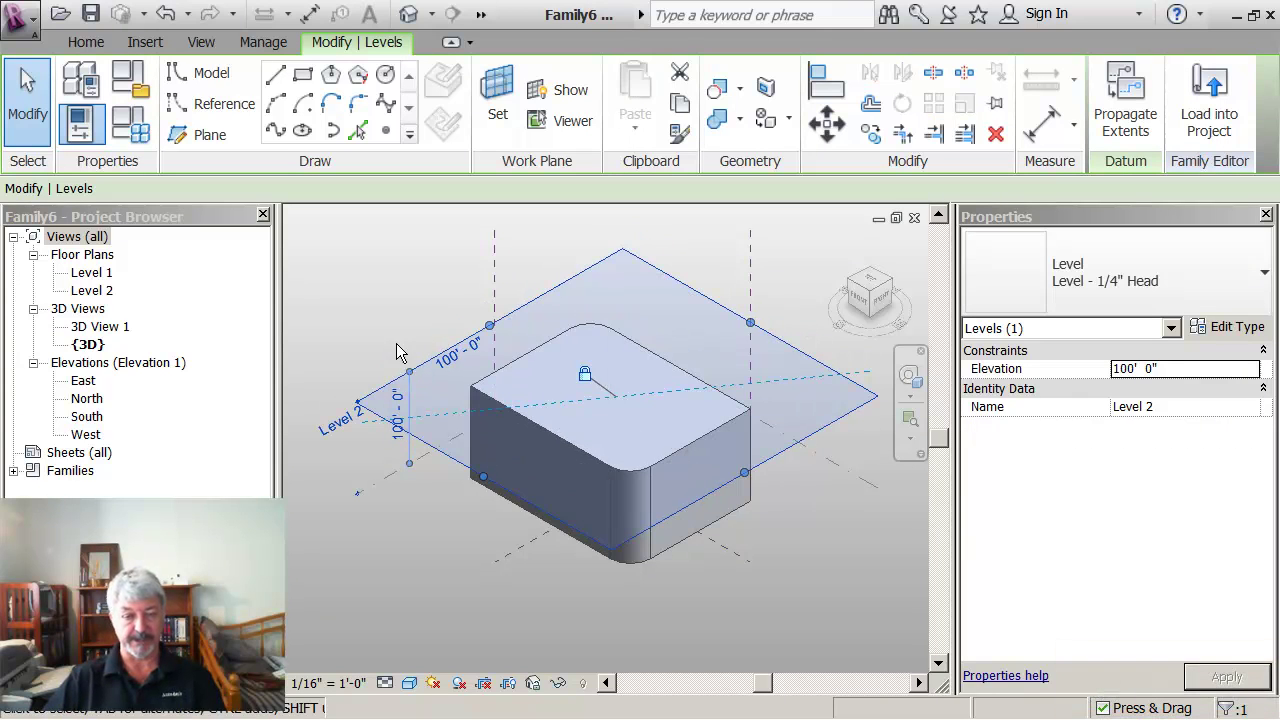
left_click(379, 313)
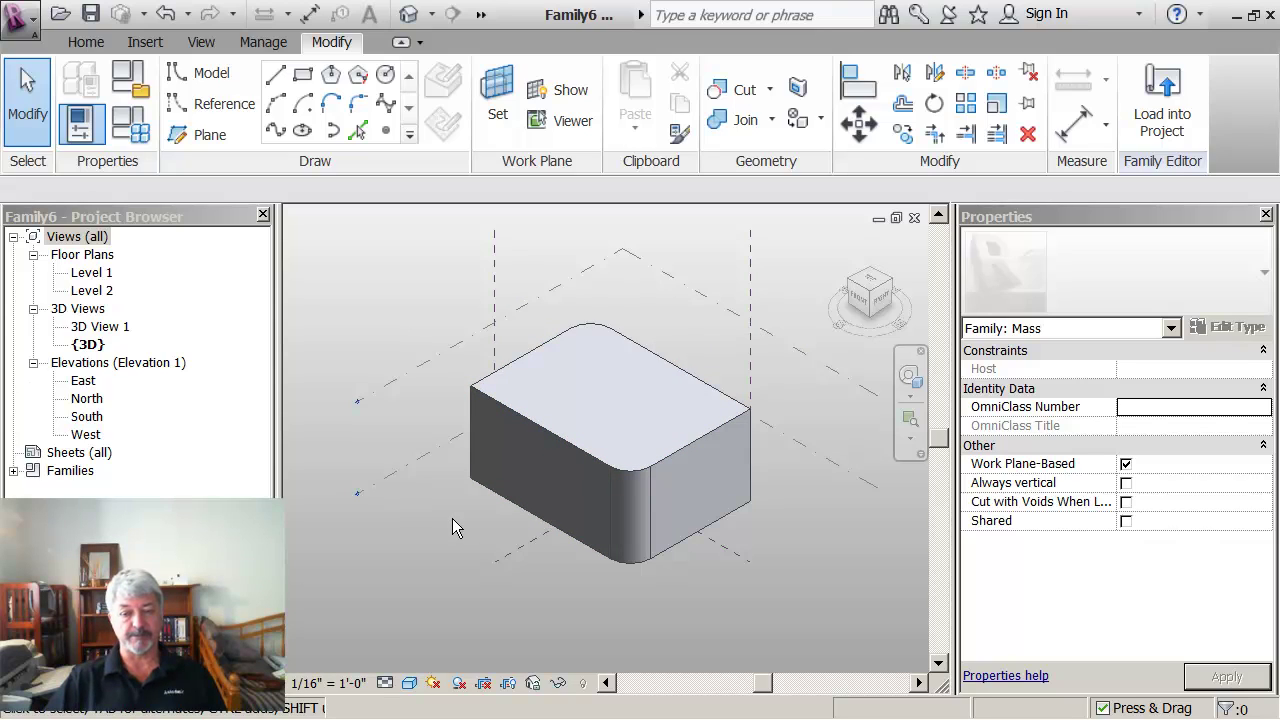
- Select the mass through its bottom profile loop and start Edit Profile
scroll(466, 513, "up", 4)
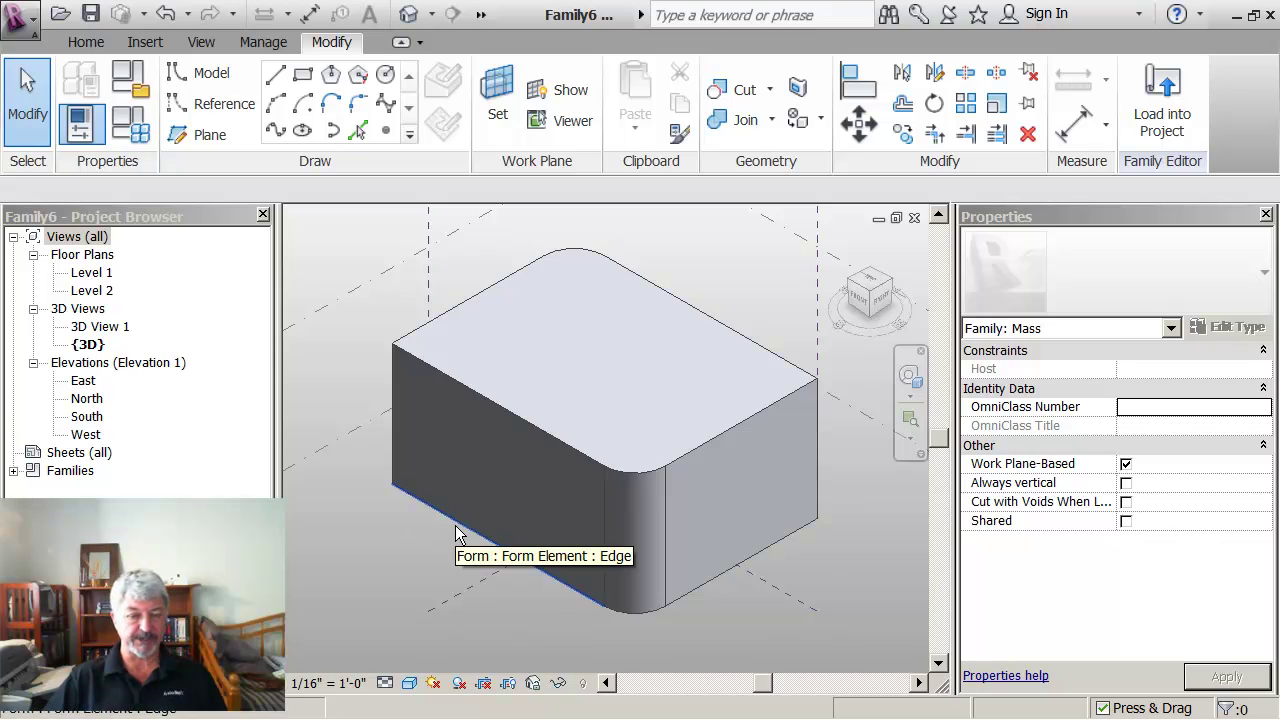
key("Tab")
key("Tab")
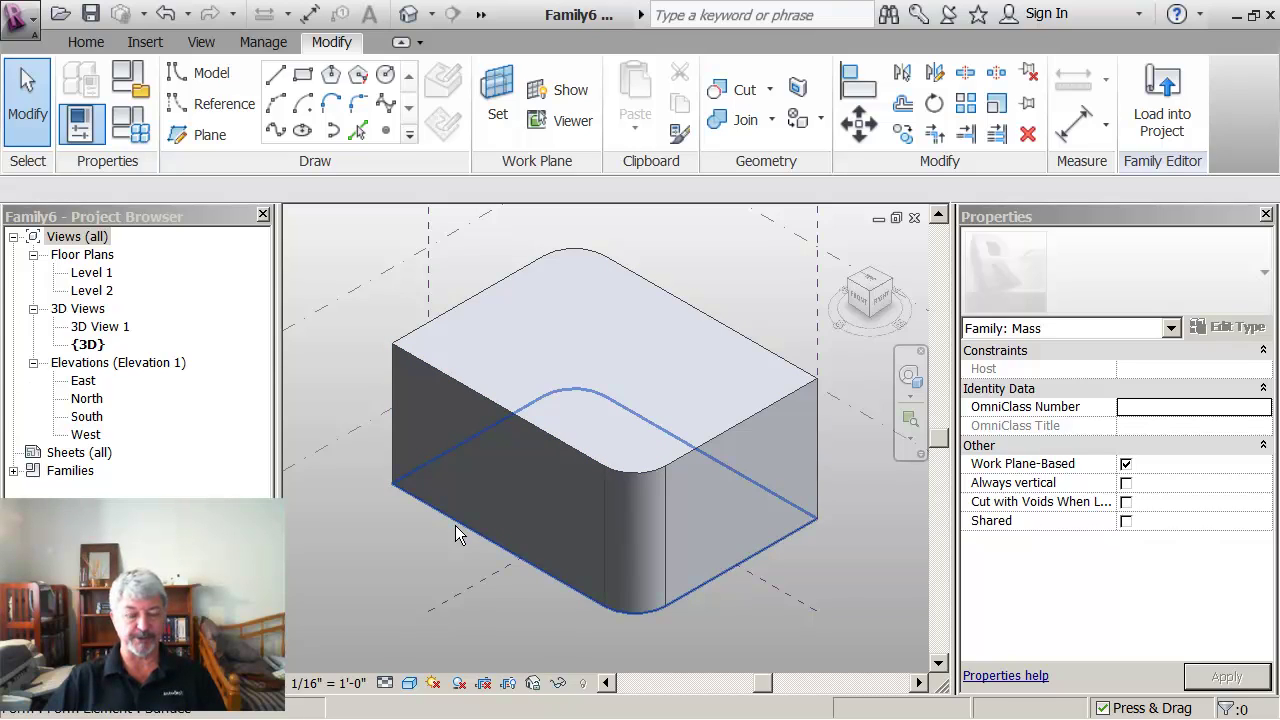
left_click(455, 525)
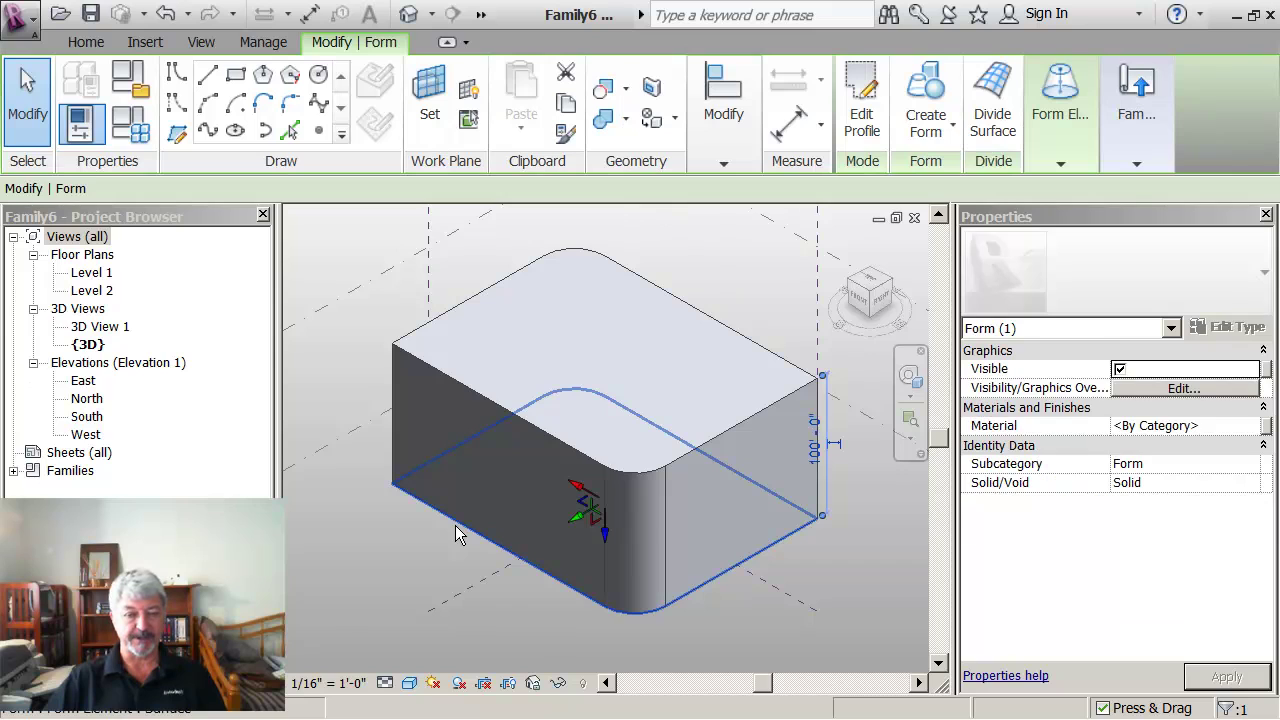
left_click(855, 120)
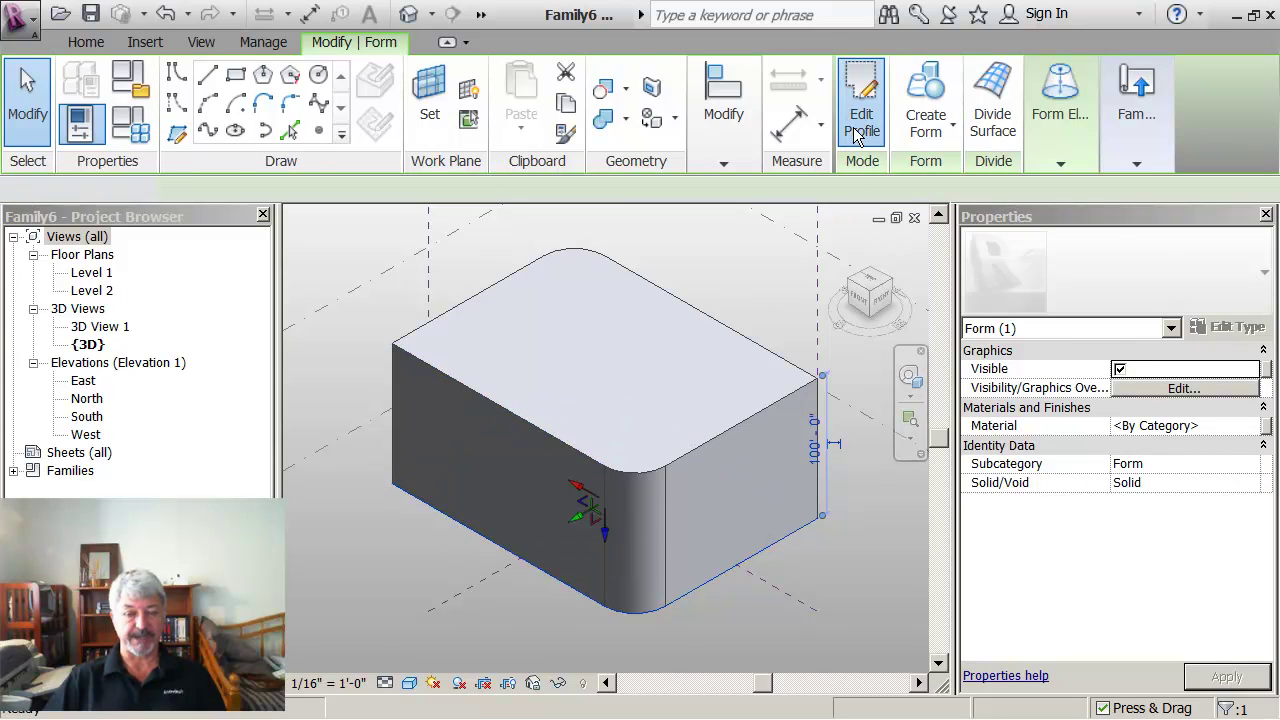
- Close the profile's open end with a start-end-radius arc bulging outward
left_click(777, 548)
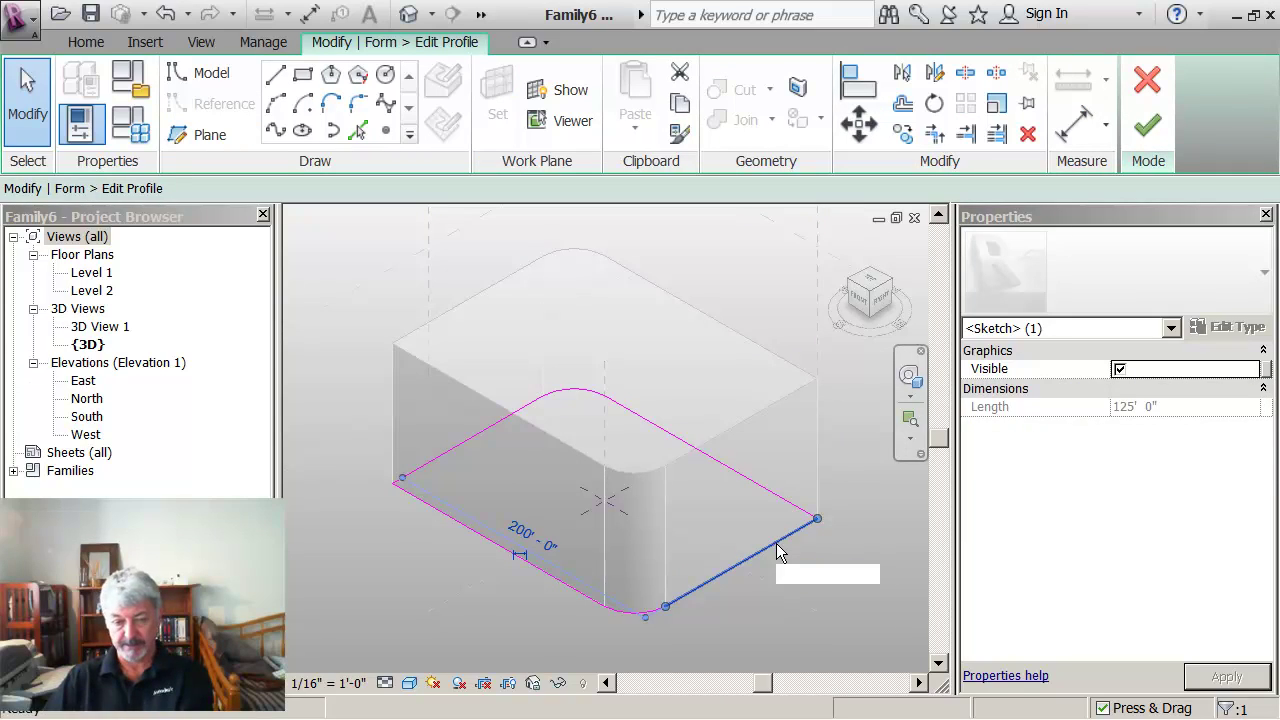
key("Escape")
left_click(275, 103)
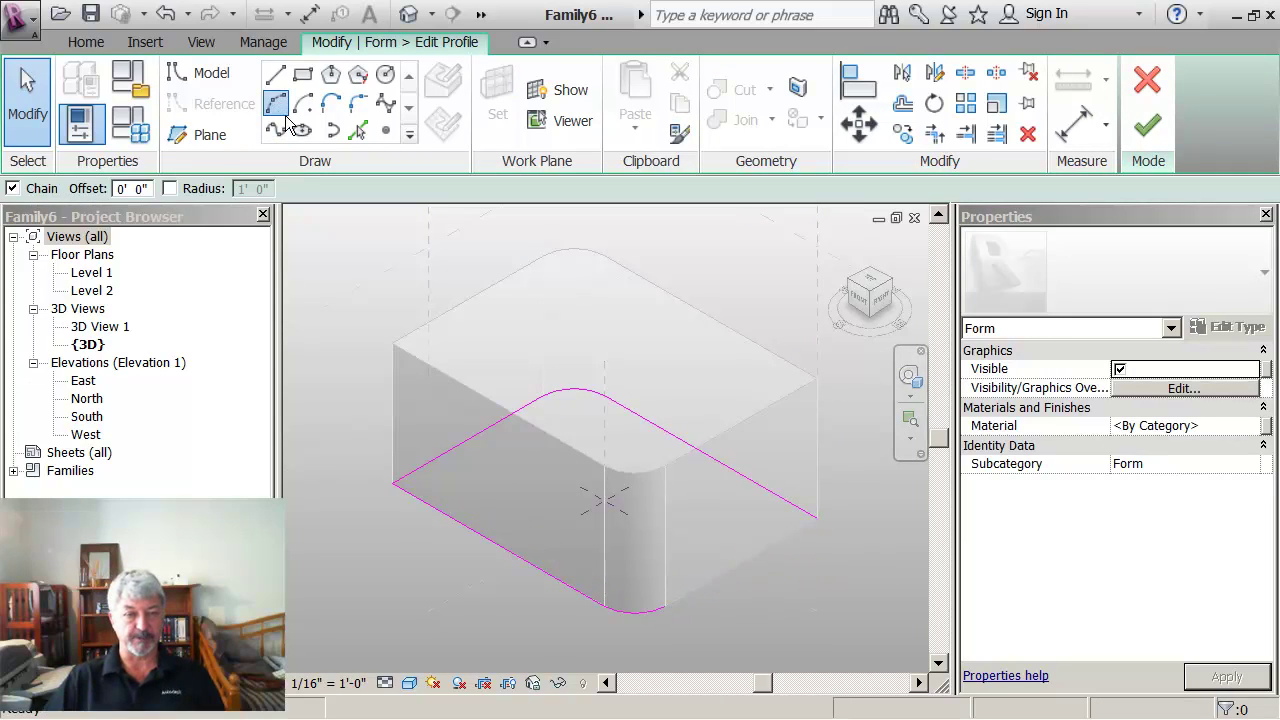
left_click(666, 606)
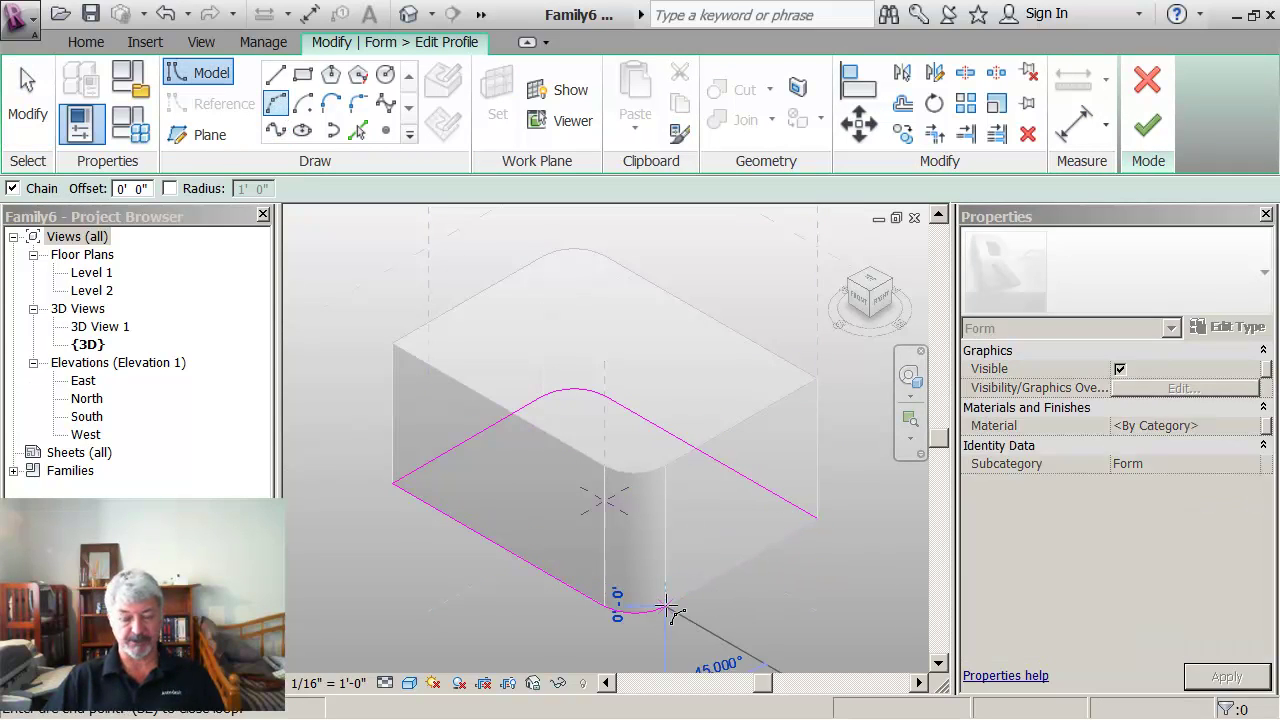
left_click(827, 518)
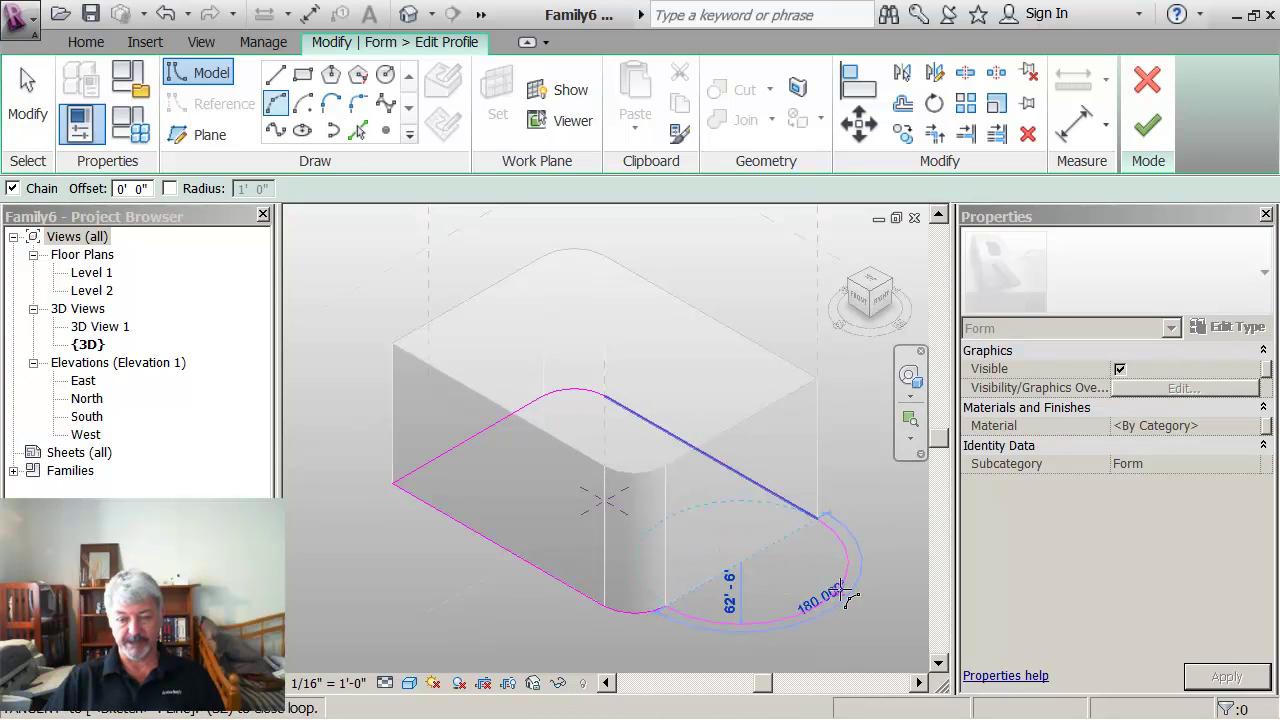
left_click(846, 592)
key("Escape")
key("Escape")
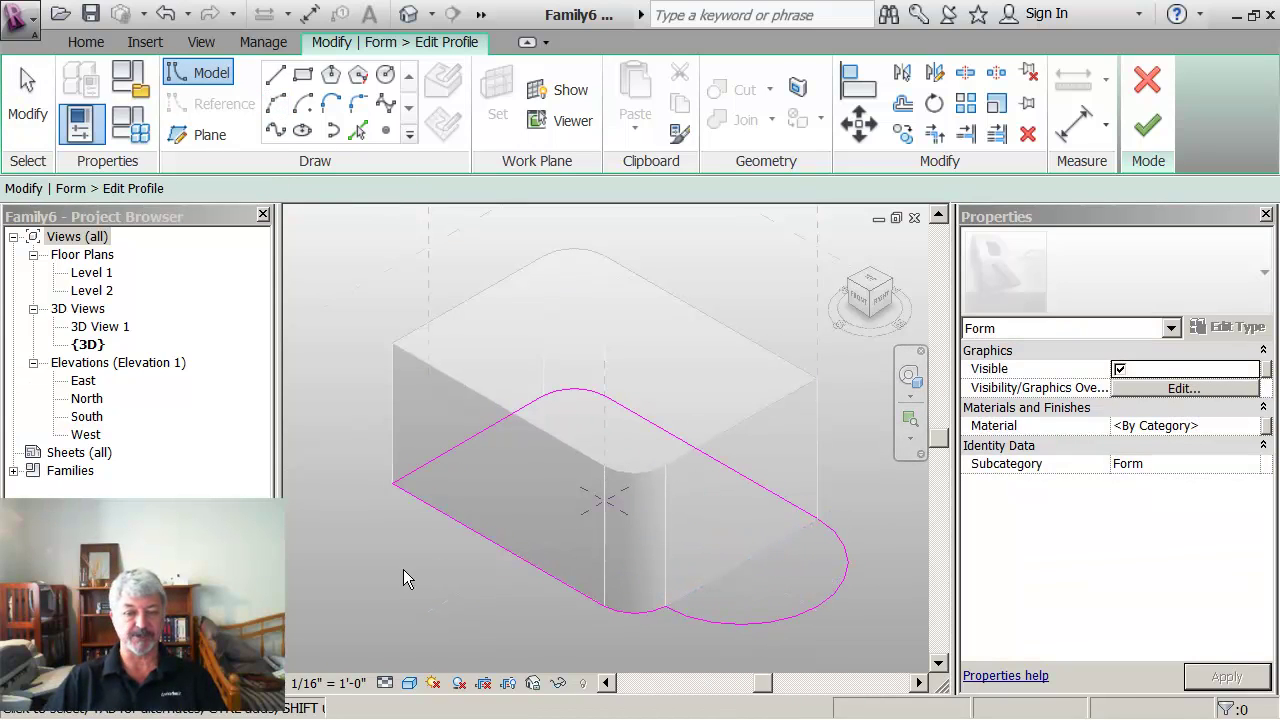
- Finish the profile edit so the mass sweeps down to the lobed base
mouse_move(387, 578)
middle_mouse_down()
mouse_move(423, 551)
mouse_move(383, 559)
middle_mouse_up()
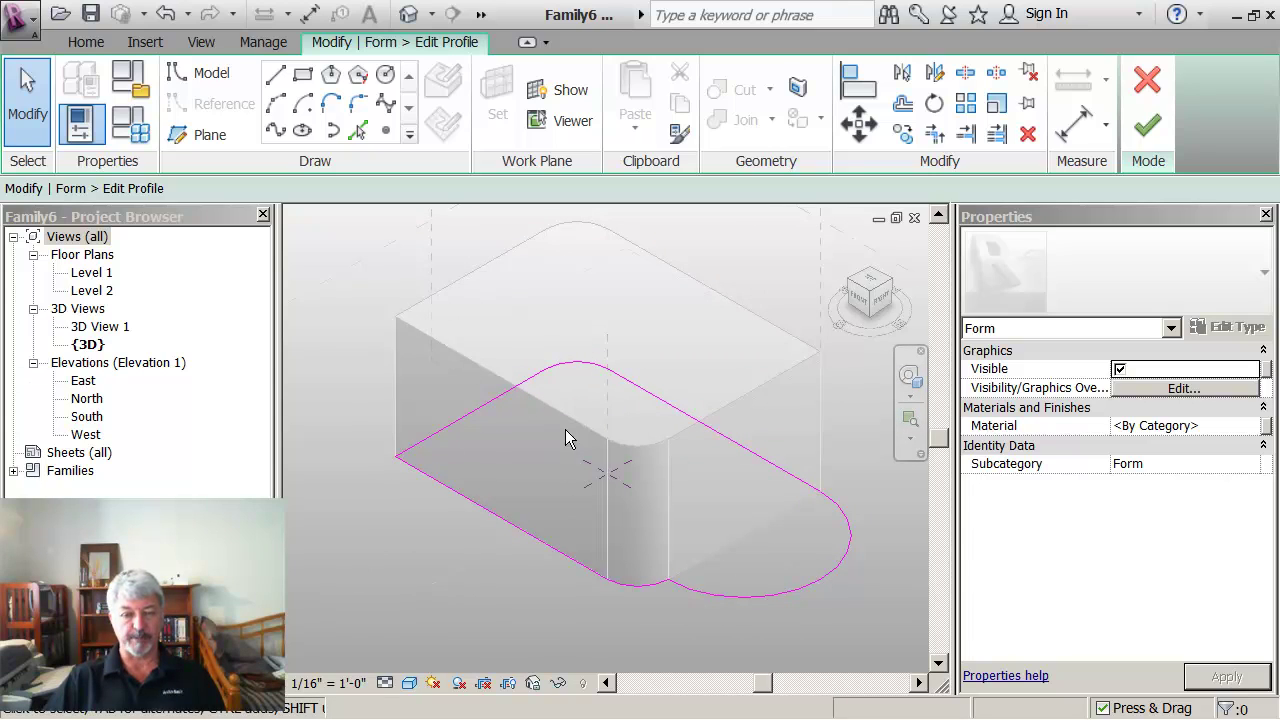
left_click(1145, 135)
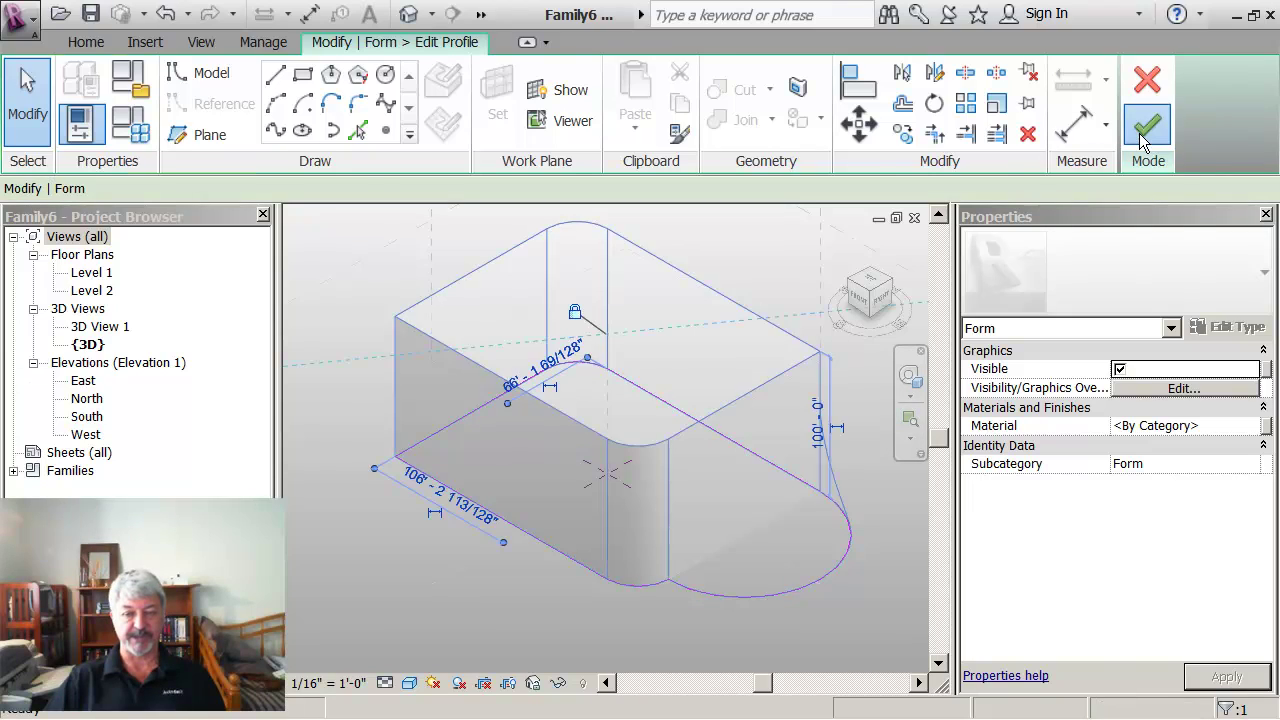
left_click(510, 616)
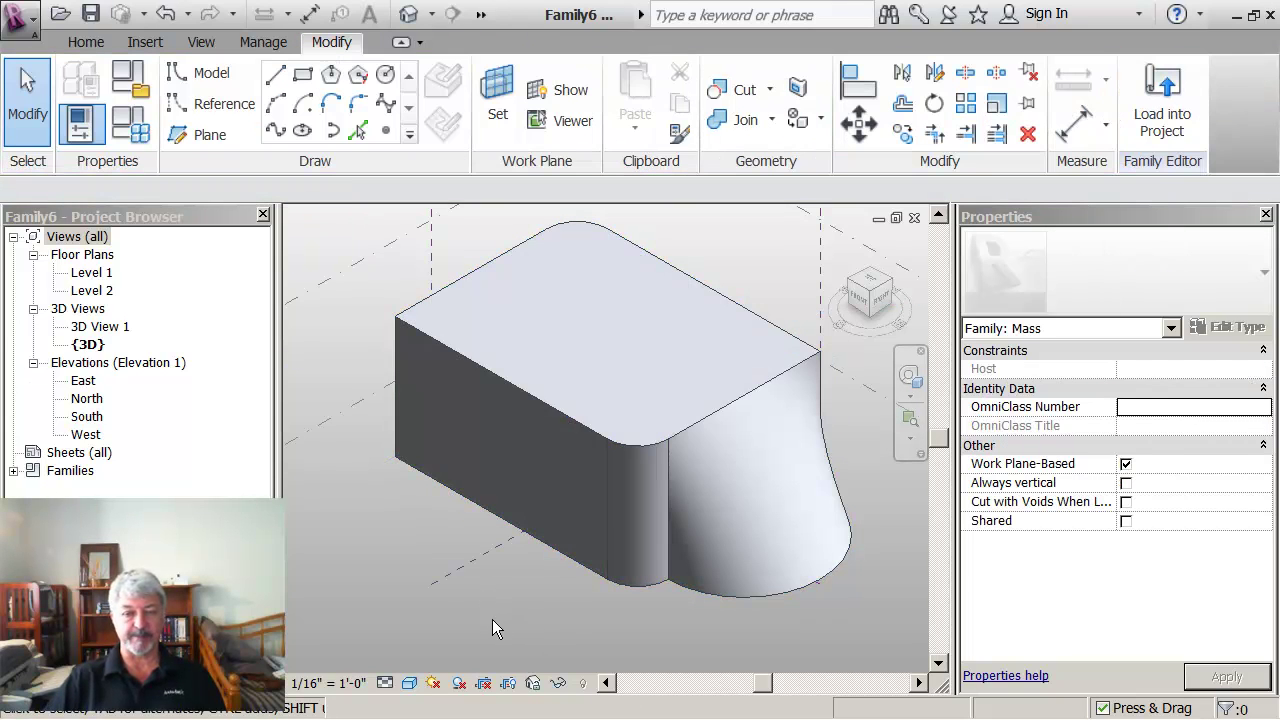
- Drag the right side of the top profile inward so that 200' side becomes 164'
left_click(590, 316)
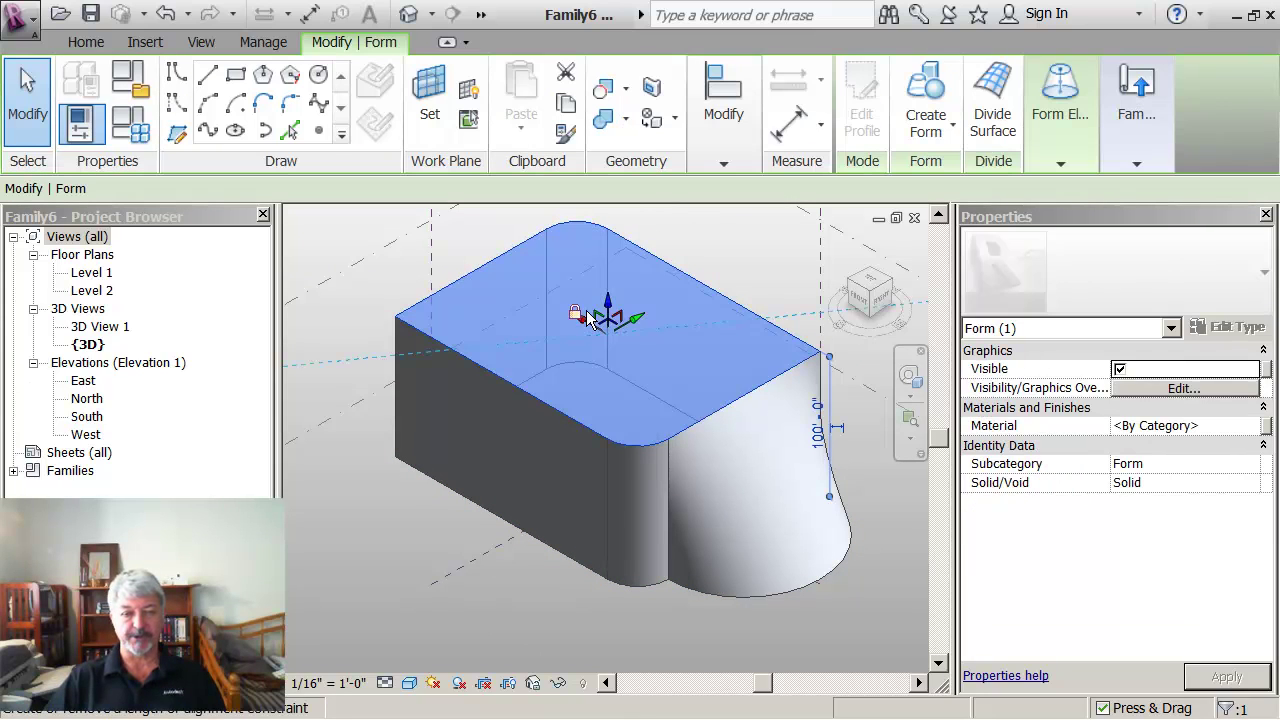
left_click(862, 140)
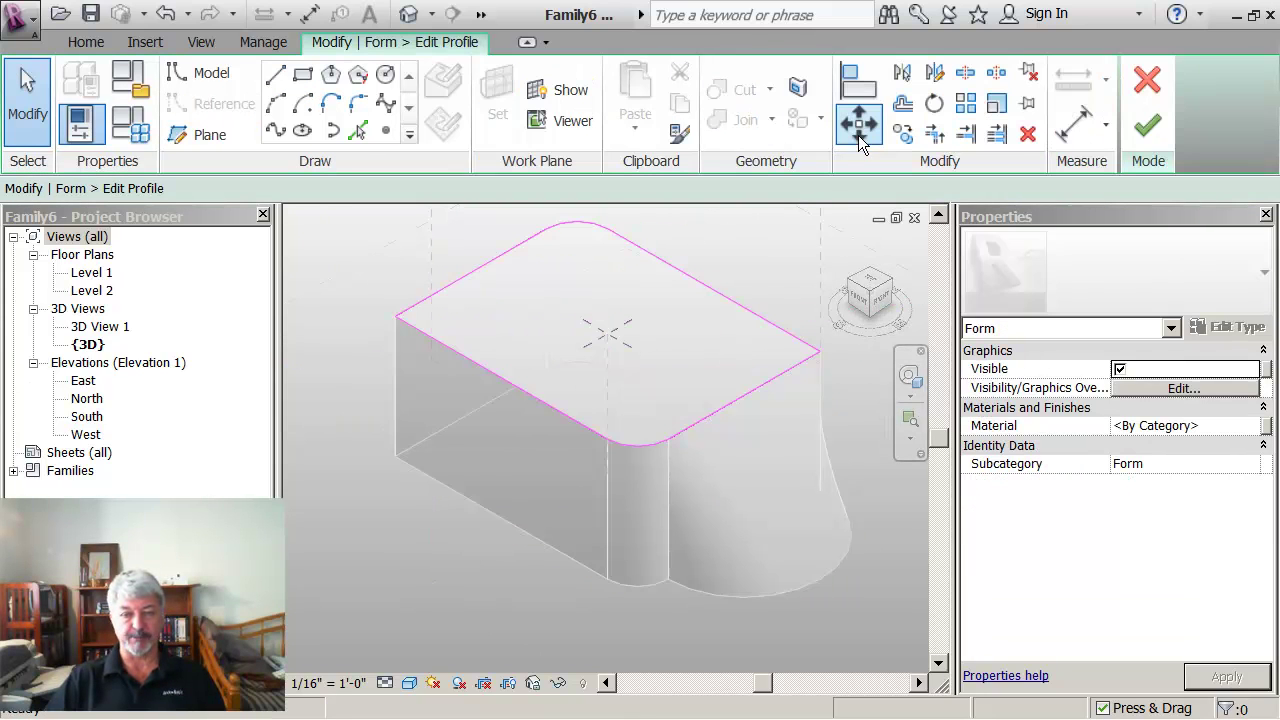
left_click(749, 398)
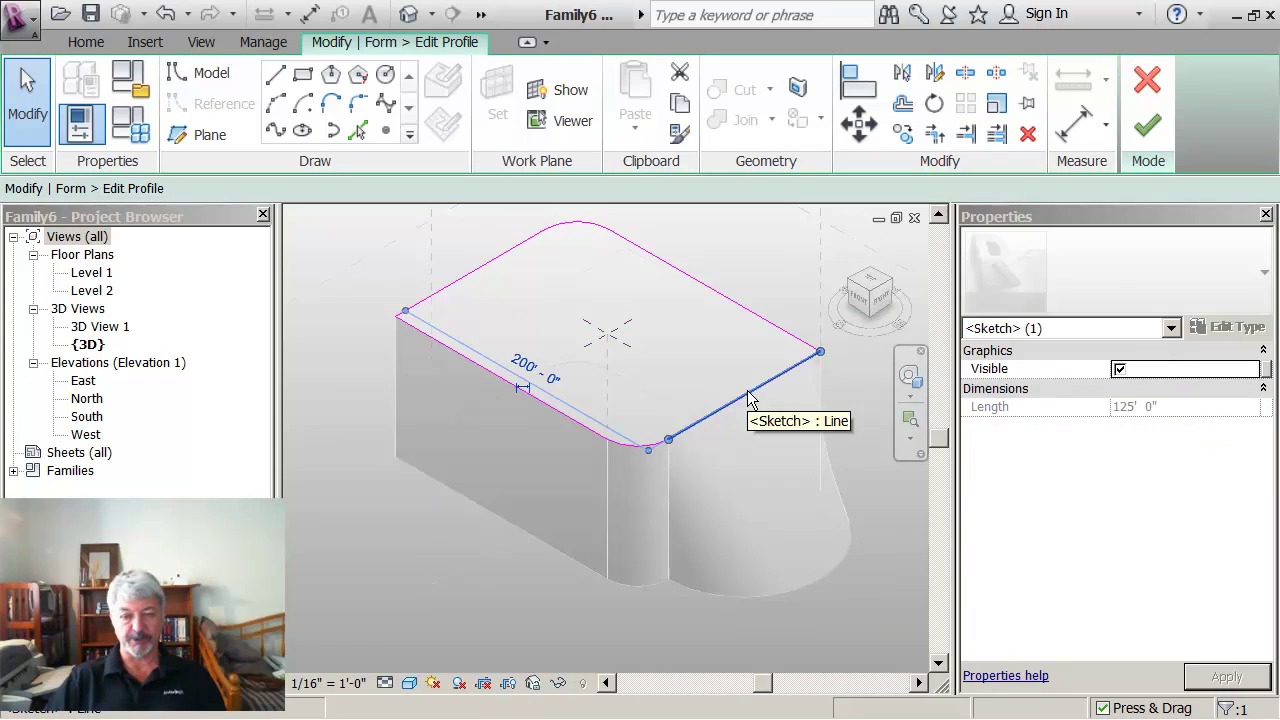
left_click_drag(743, 385, 709, 365)
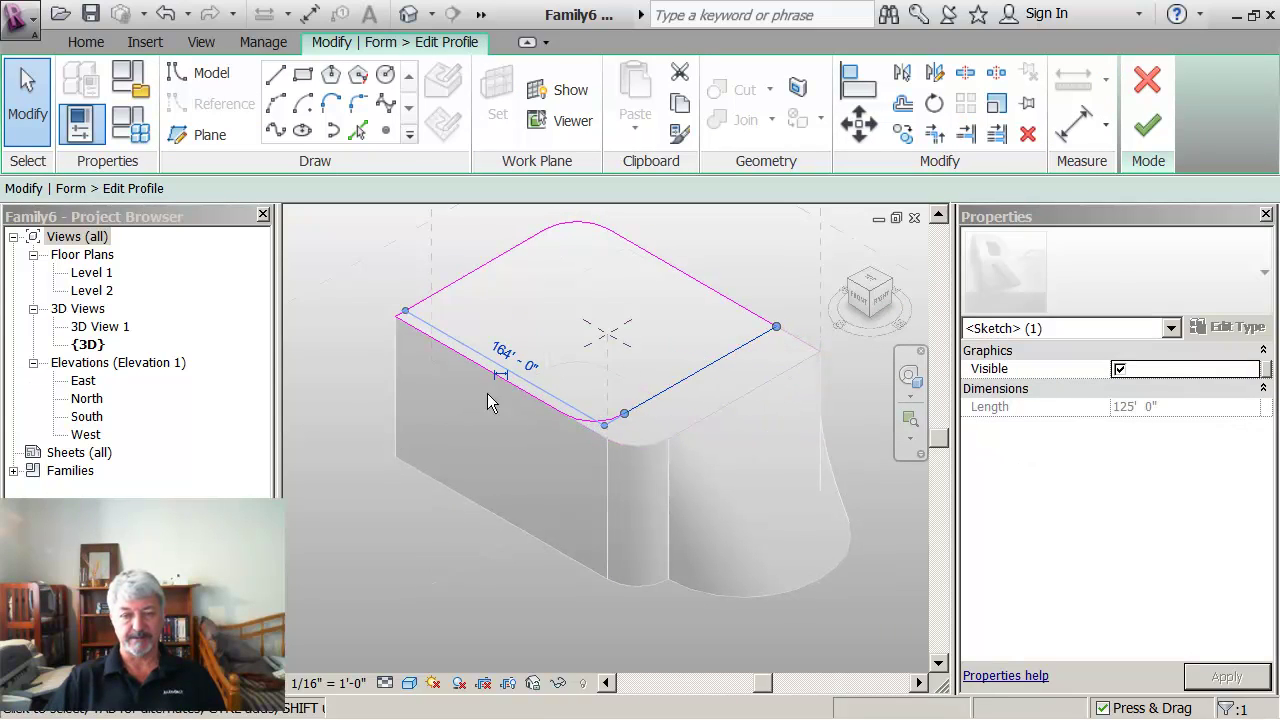
left_click(390, 536)
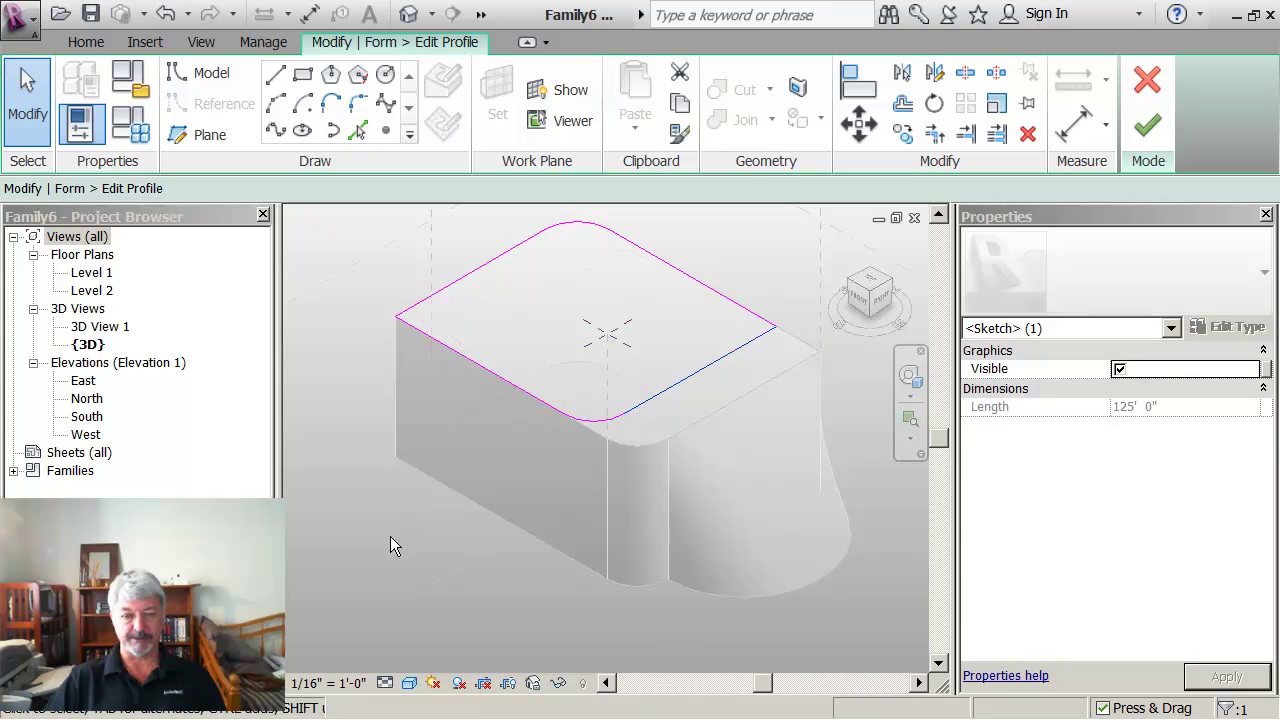
left_click(1135, 139)
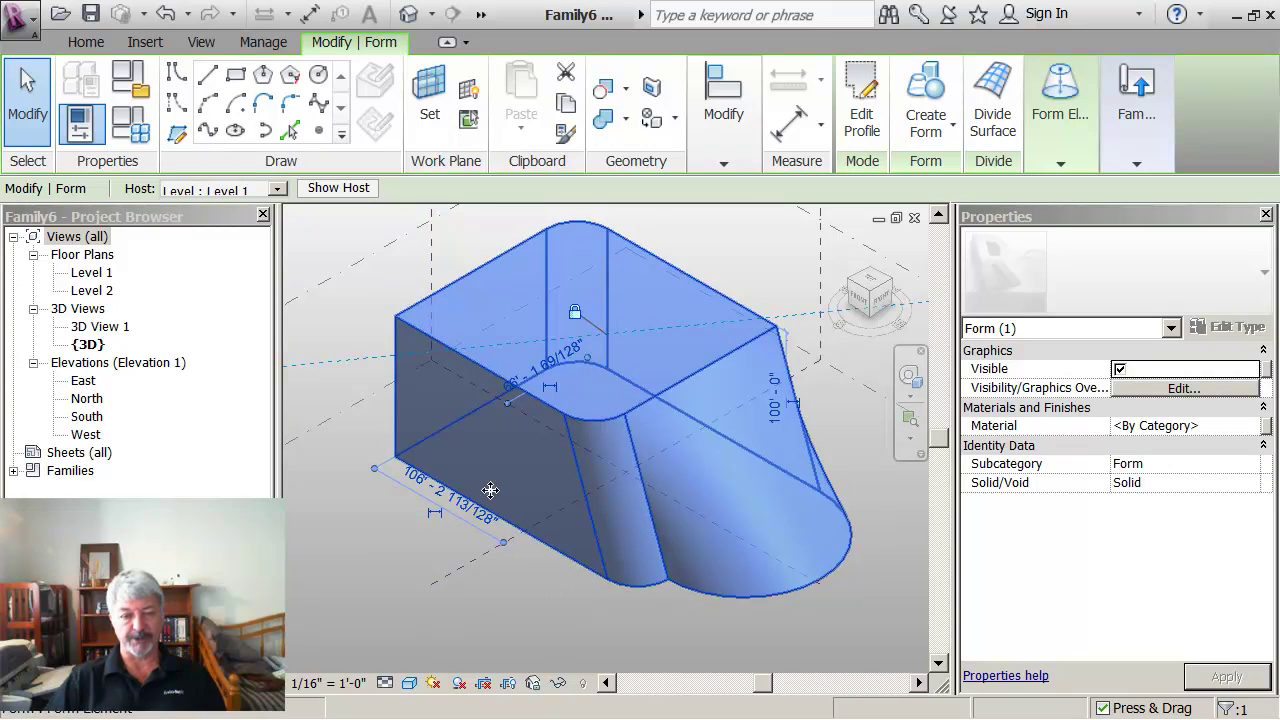
left_click(501, 632)
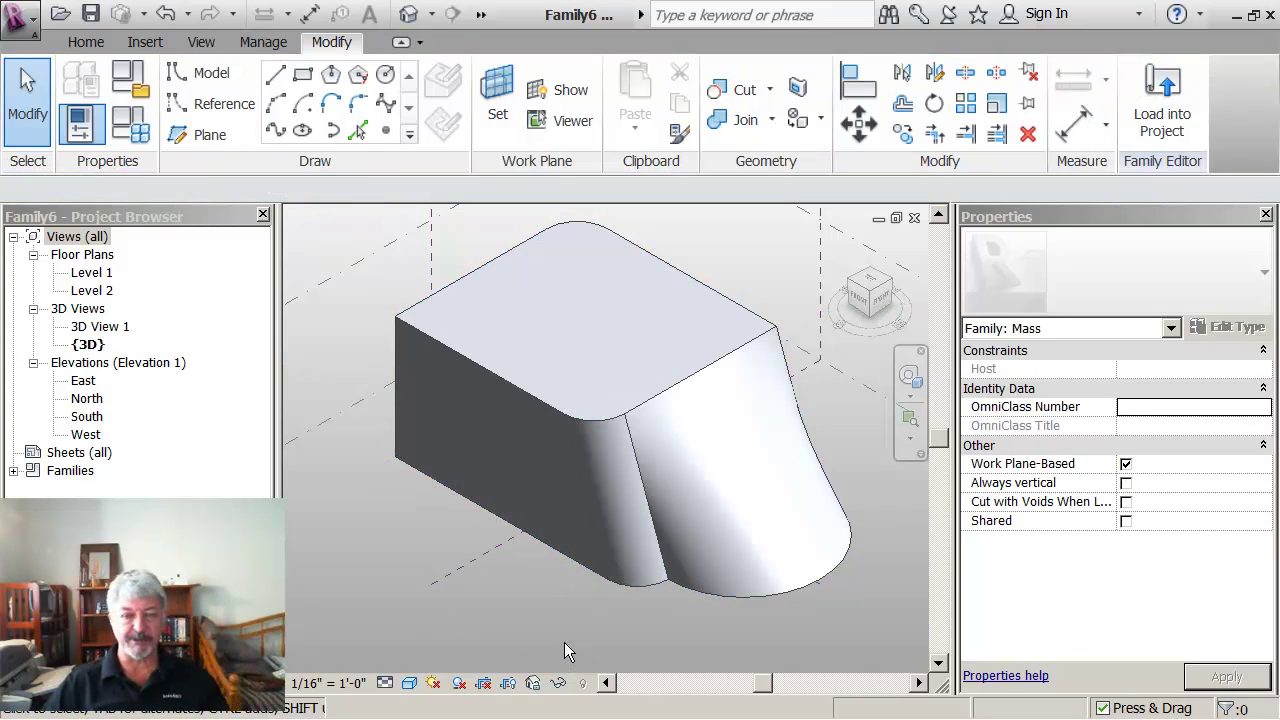
- Select the form's top profile and apply Lock Profiles so the form follows the top shape
mouse_move(564, 642)
middle_mouse_down("shift")
mouse_move(581, 650)
mouse_move(559, 644)
middle_mouse_up("shift")
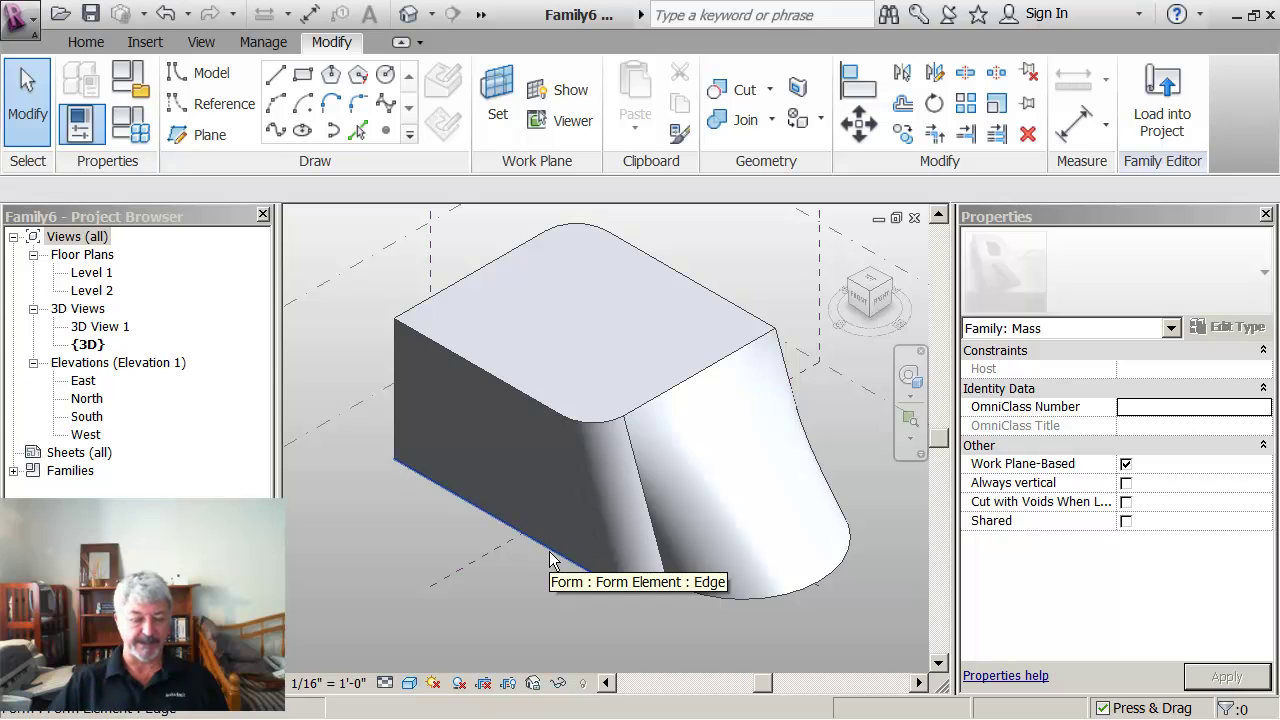
key("Tab")
key("Tab")
key("Tab")
key("Tab")
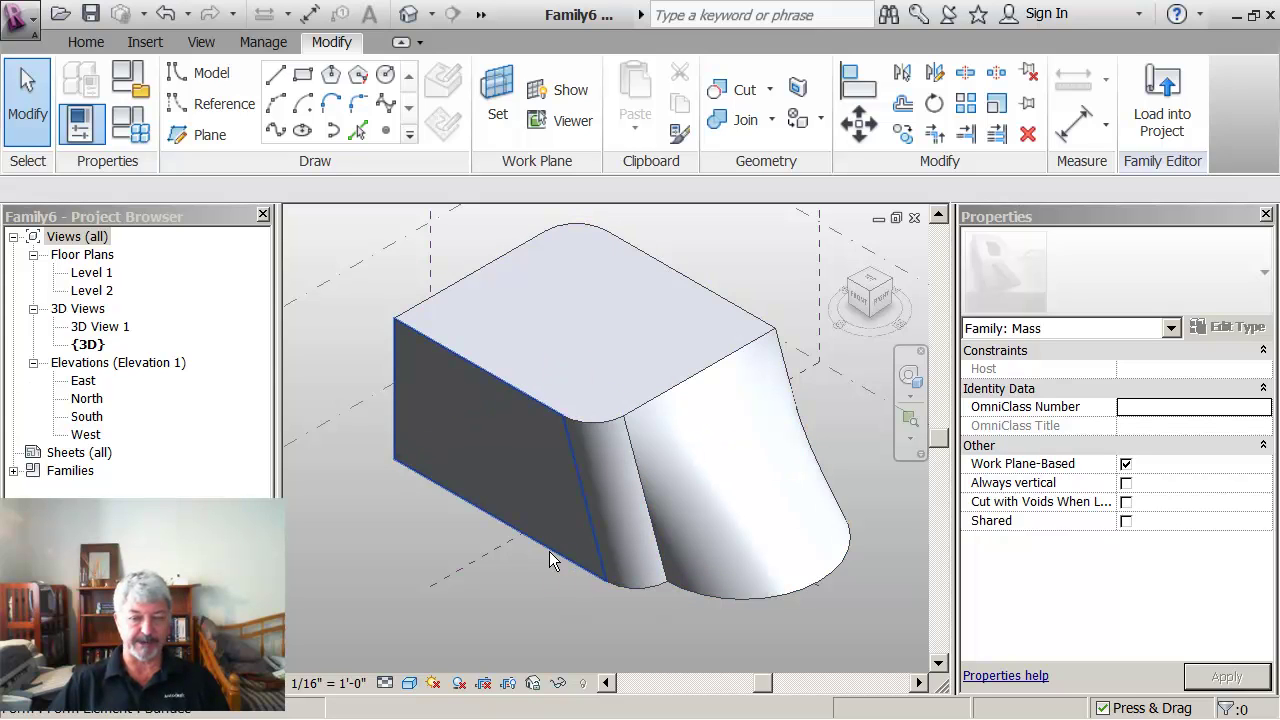
key("Tab")
left_click(549, 559)
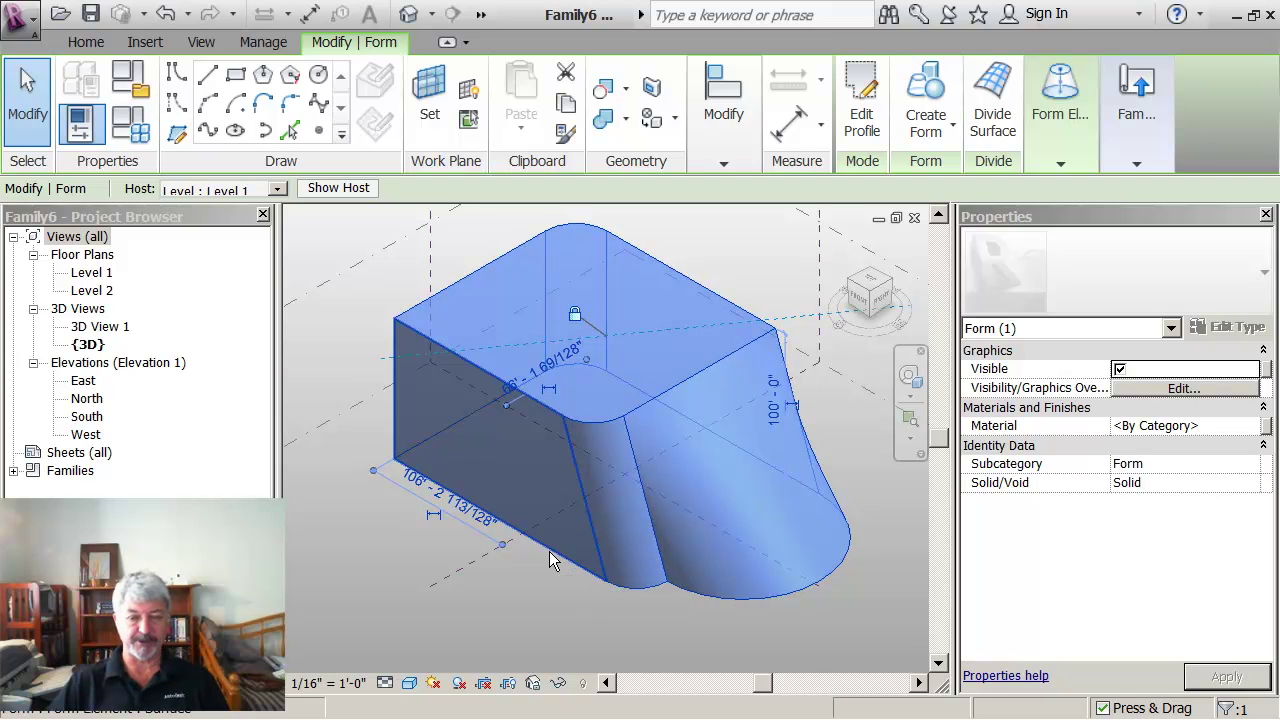
key("Tab")
left_click(549, 556)
left_click(549, 553)
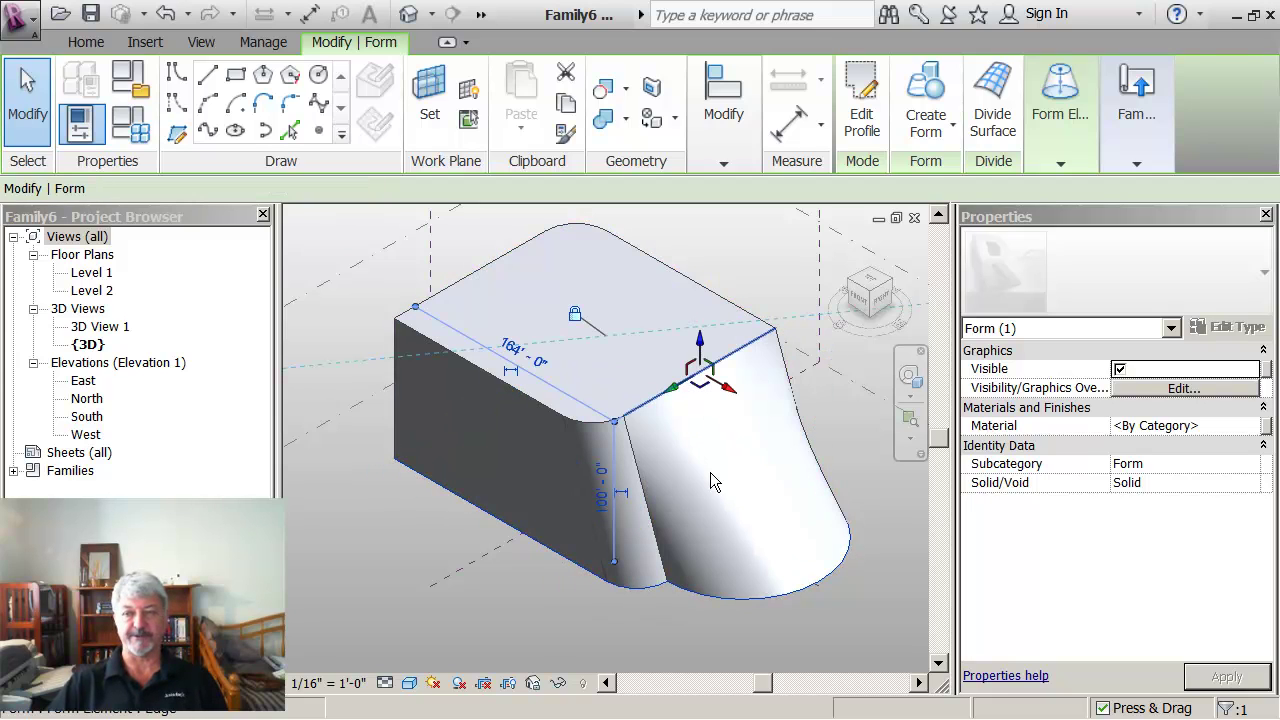
right_click(722, 468)
left_click(1140, 158)
left_click(1140, 160)
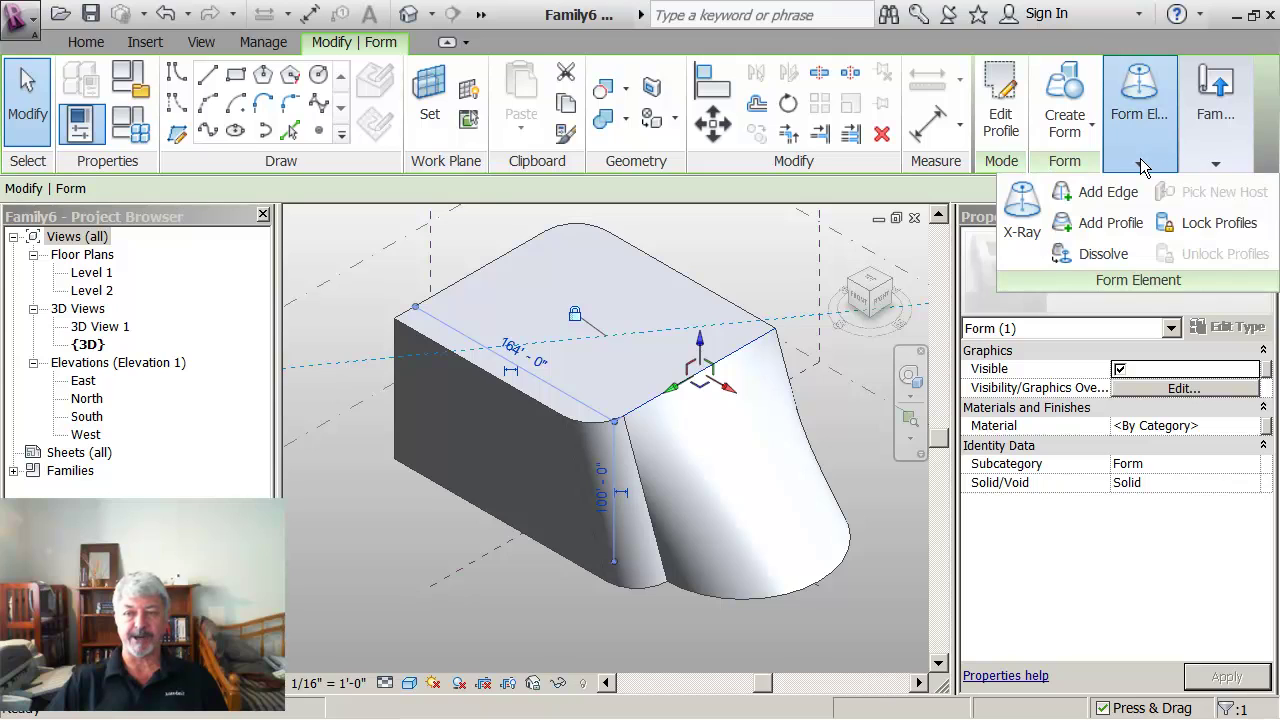
left_click(1177, 224)
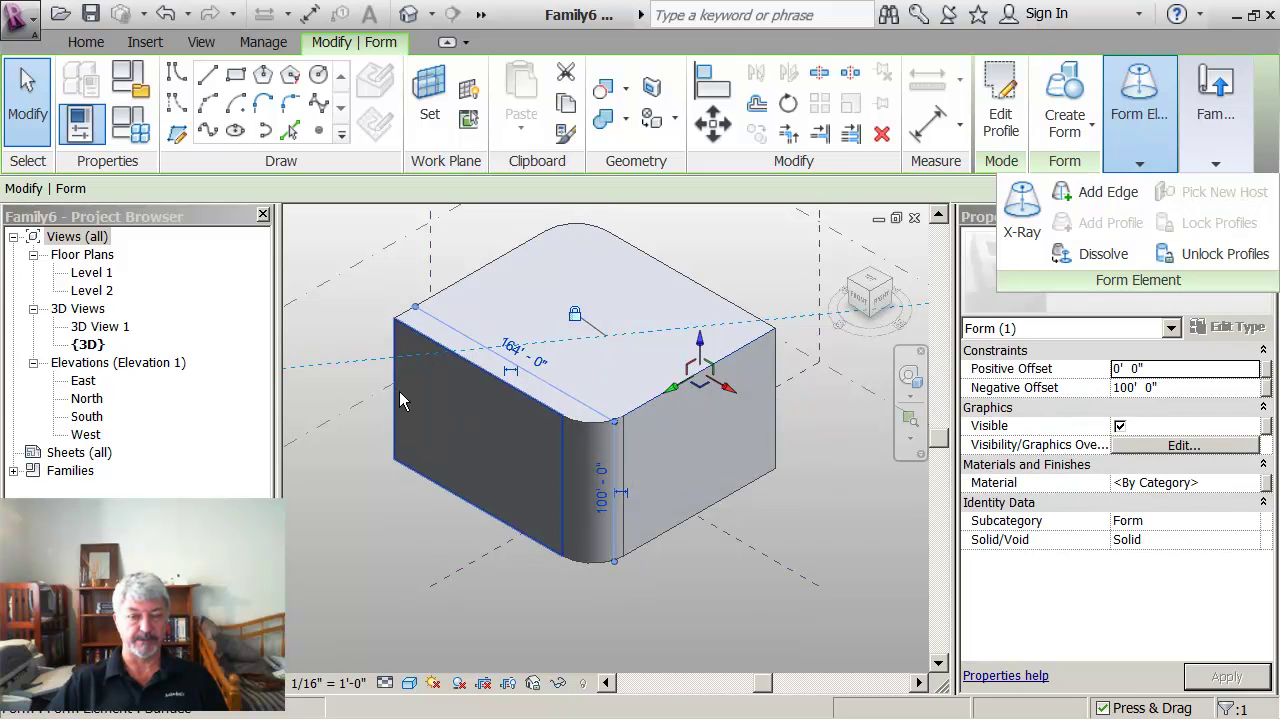
left_click(437, 541)
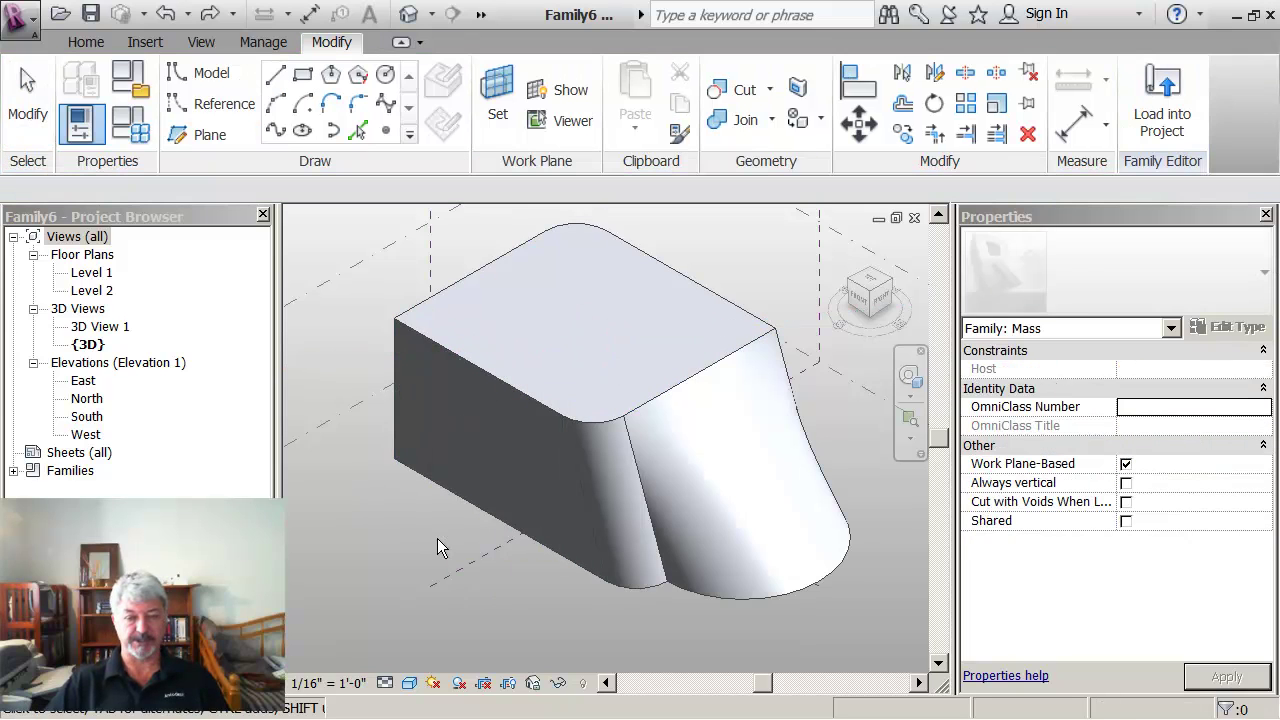
- Select the bottom profile and apply Lock Profiles for a straight 100' lobed extrusion
key("Tab")
left_click(483, 510)
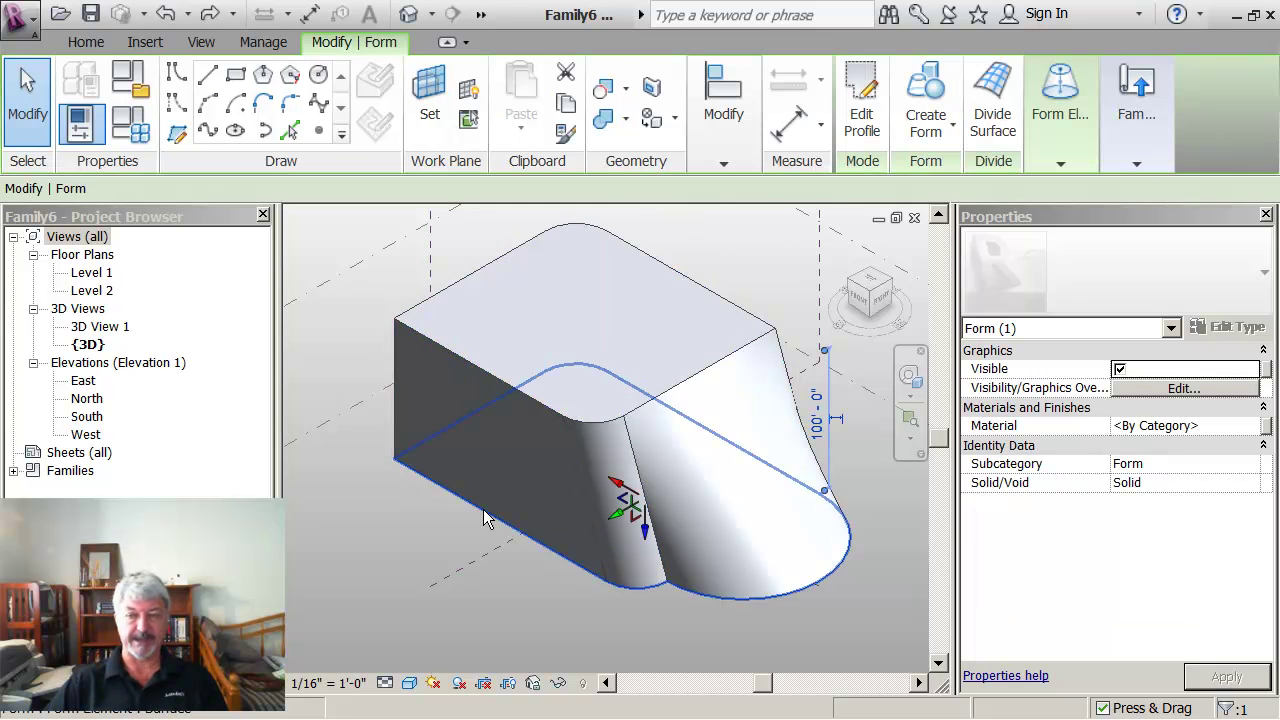
mouse_move(1046, 144)
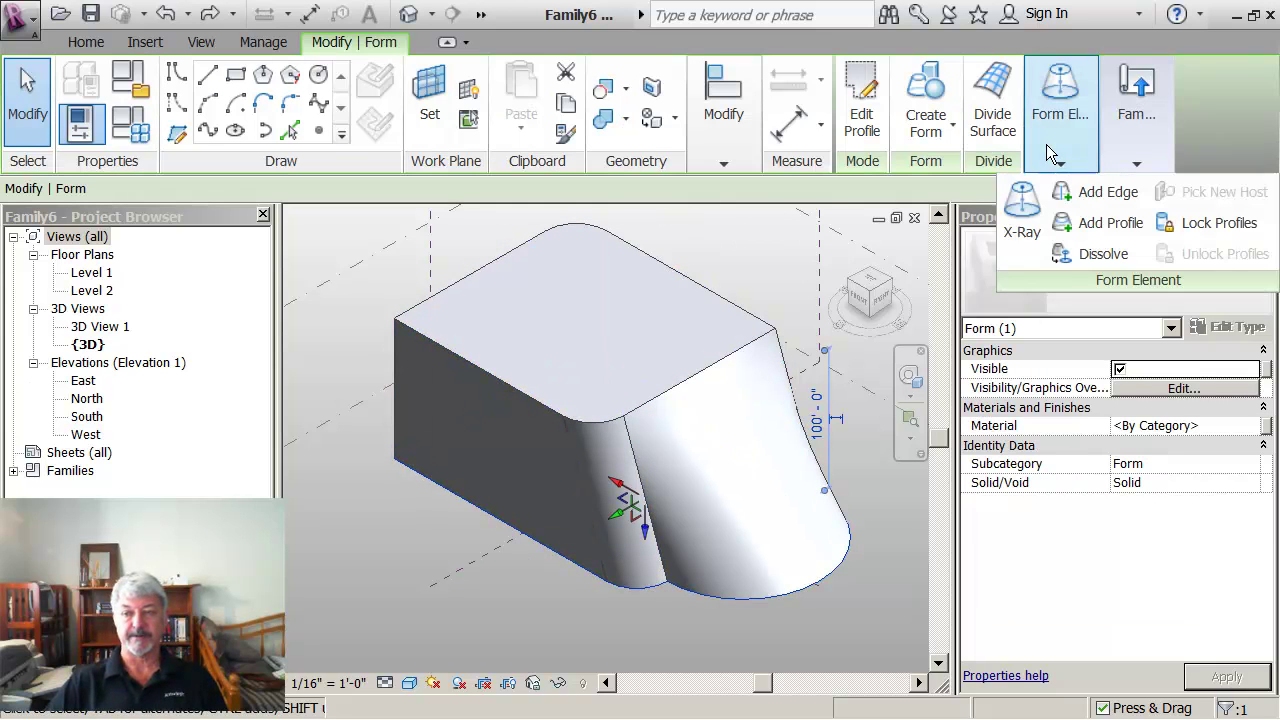
left_click(1179, 228)
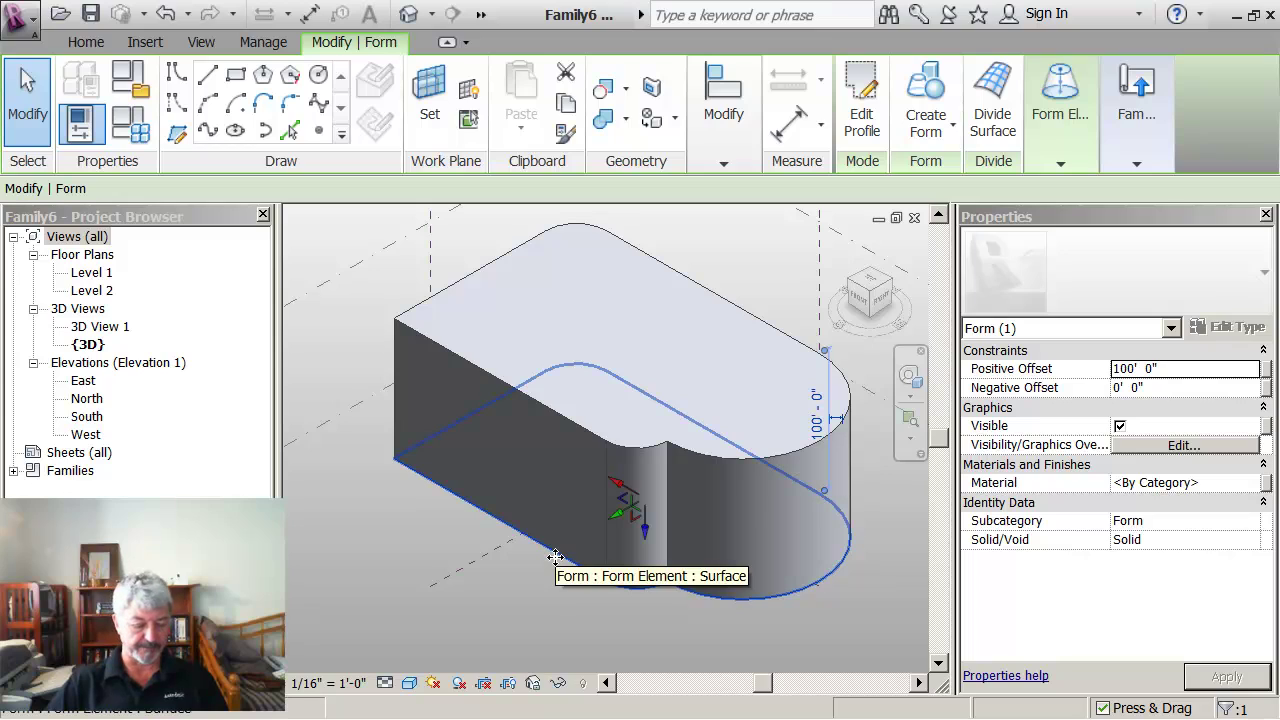
key("Tab")
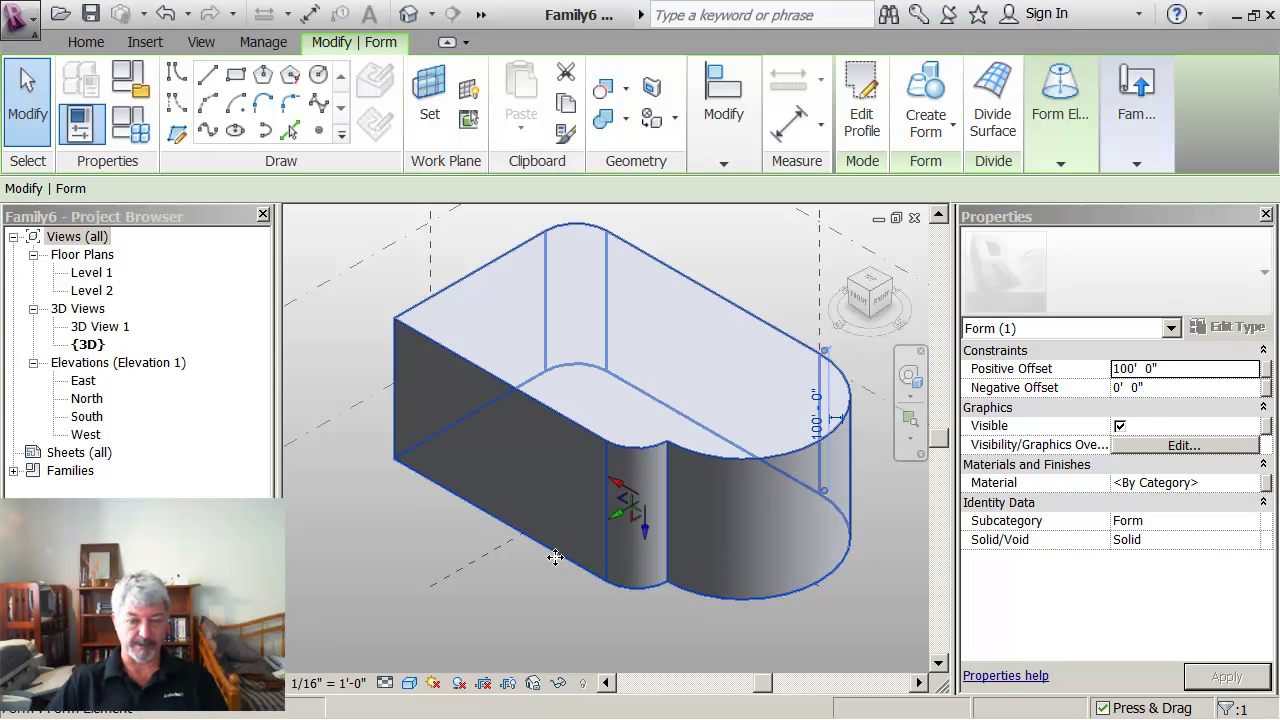
key("Tab")
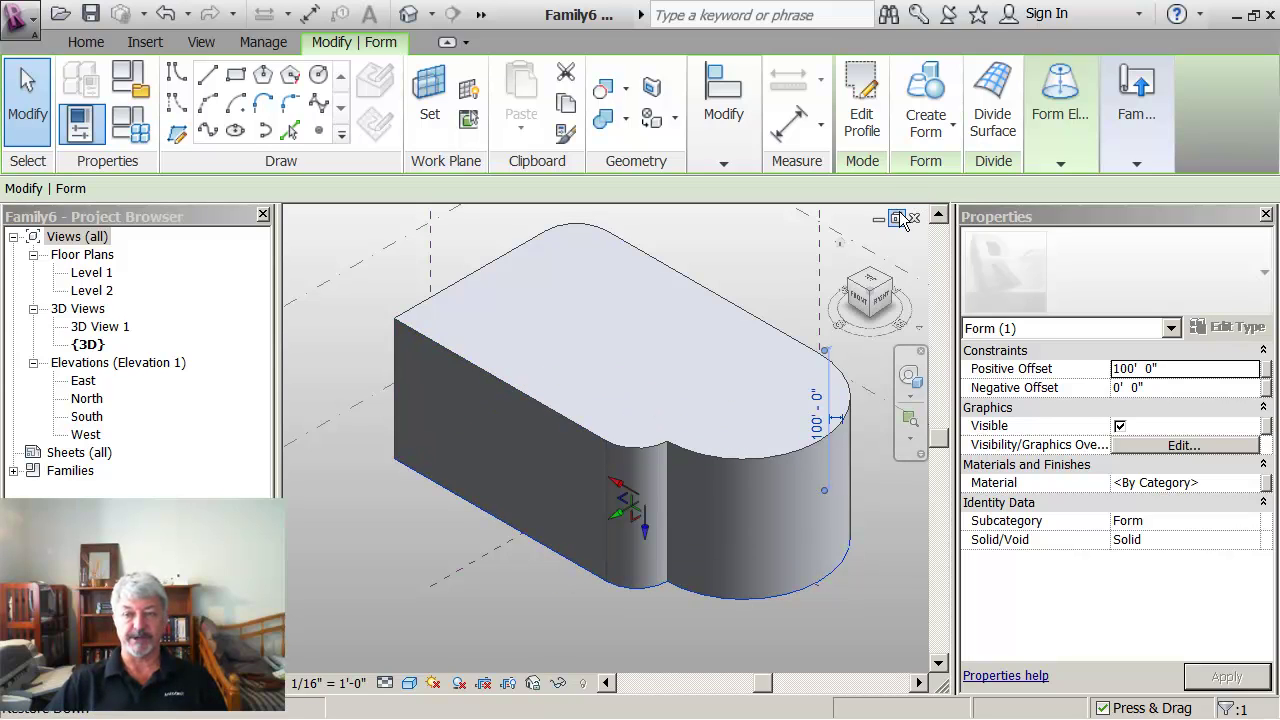
- Push the profile's bottom-left side outward to enlarge it and finish the edit
left_click(862, 122)
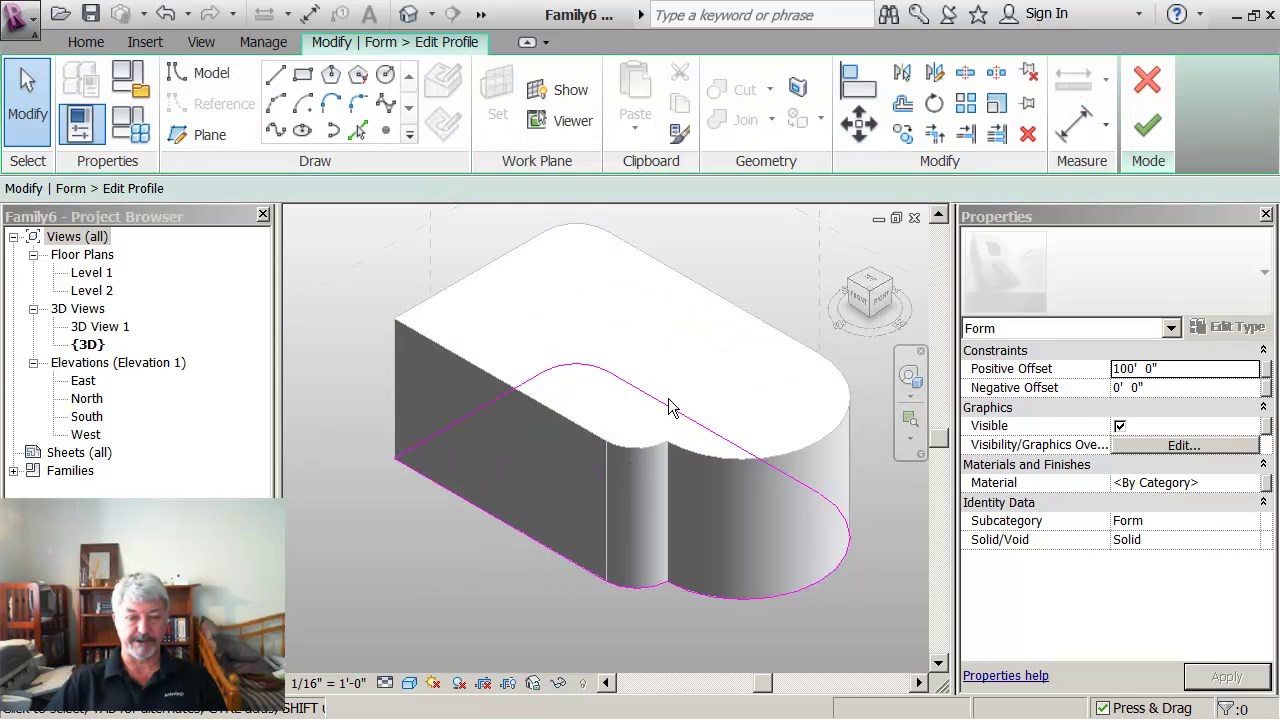
left_click(506, 523)
left_click_drag(500, 523, 468, 556)
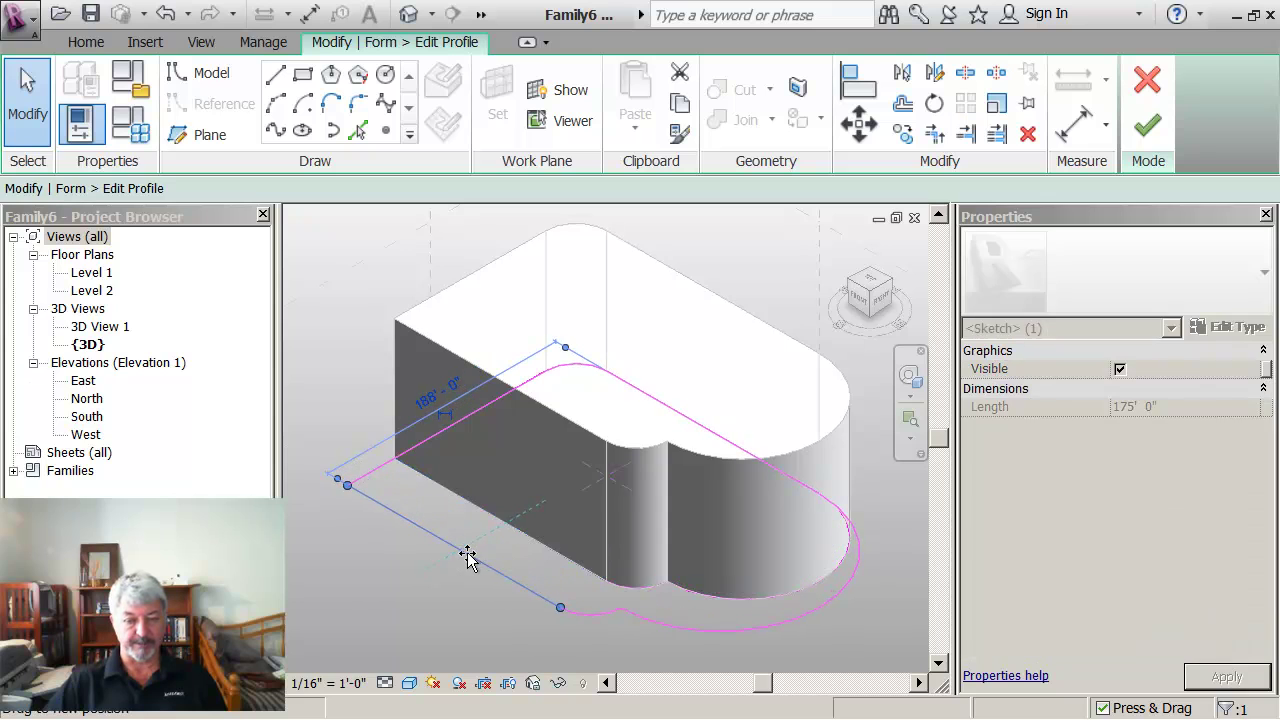
left_click(404, 577)
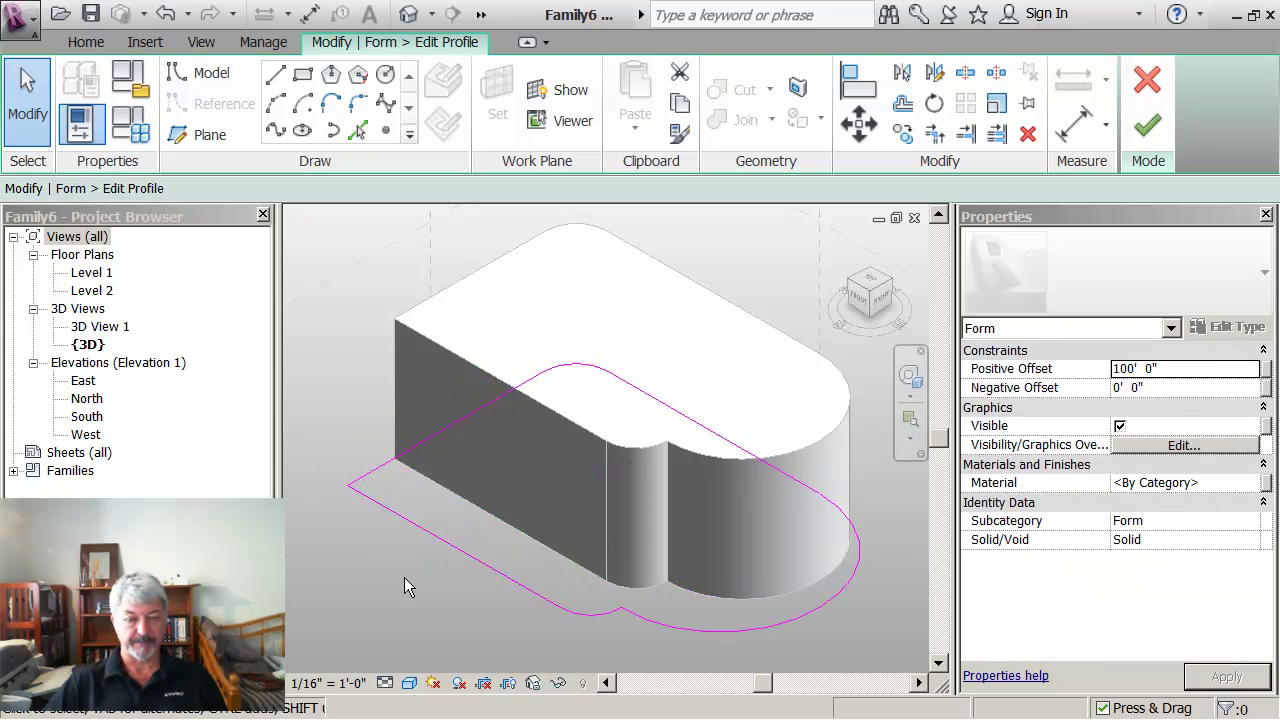
left_click(1150, 137)
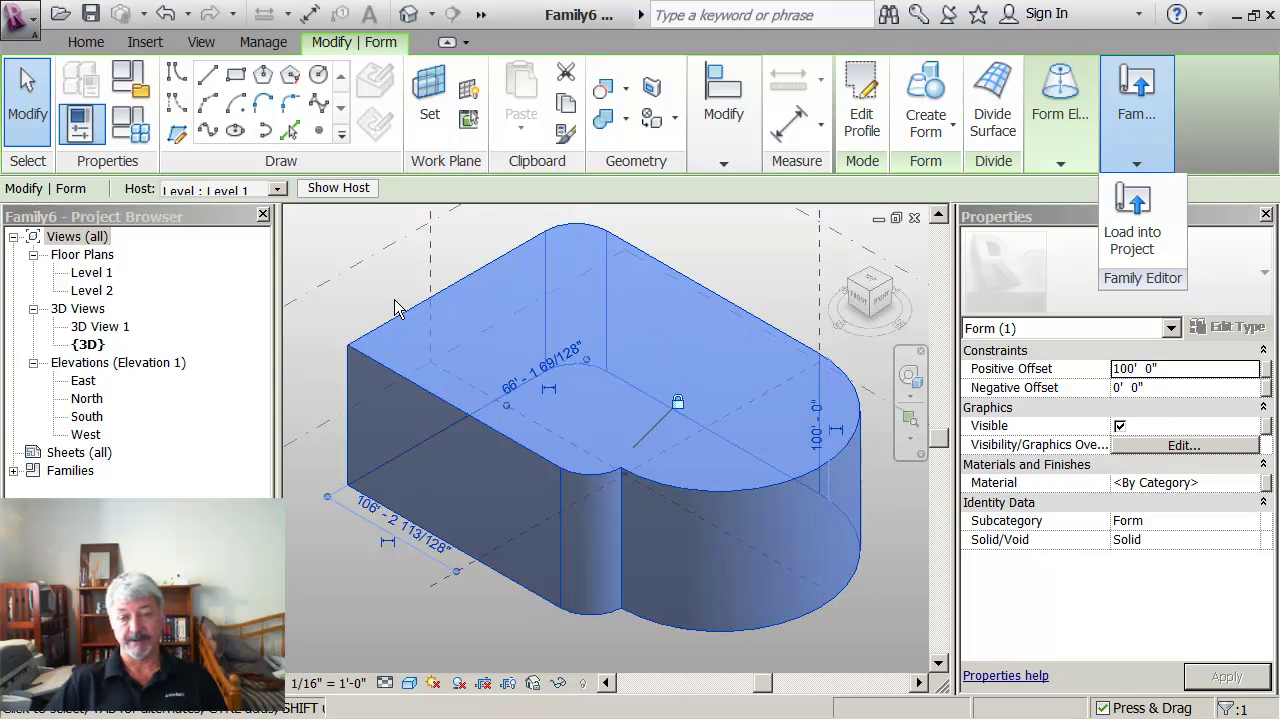
scroll(372, 276, "down", 2)
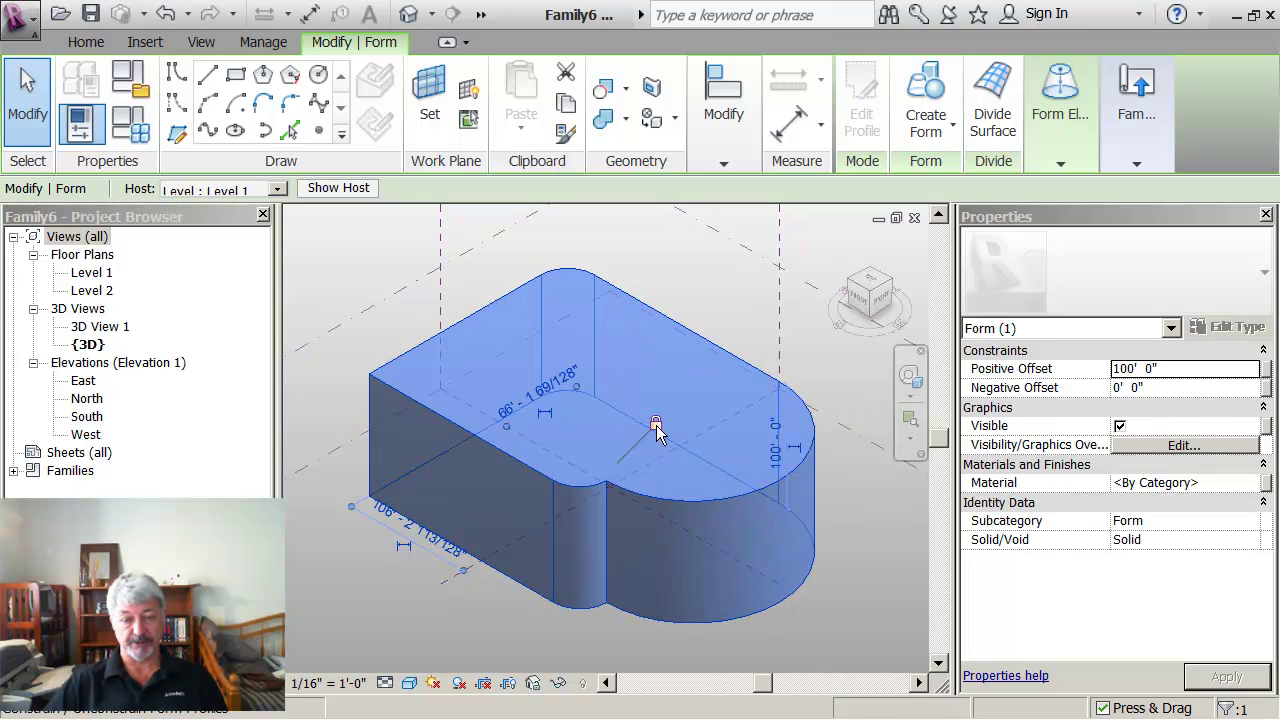
- Edit the top face's profile sketch and delete its lobe arc
left_click(663, 427)
left_click(709, 318)
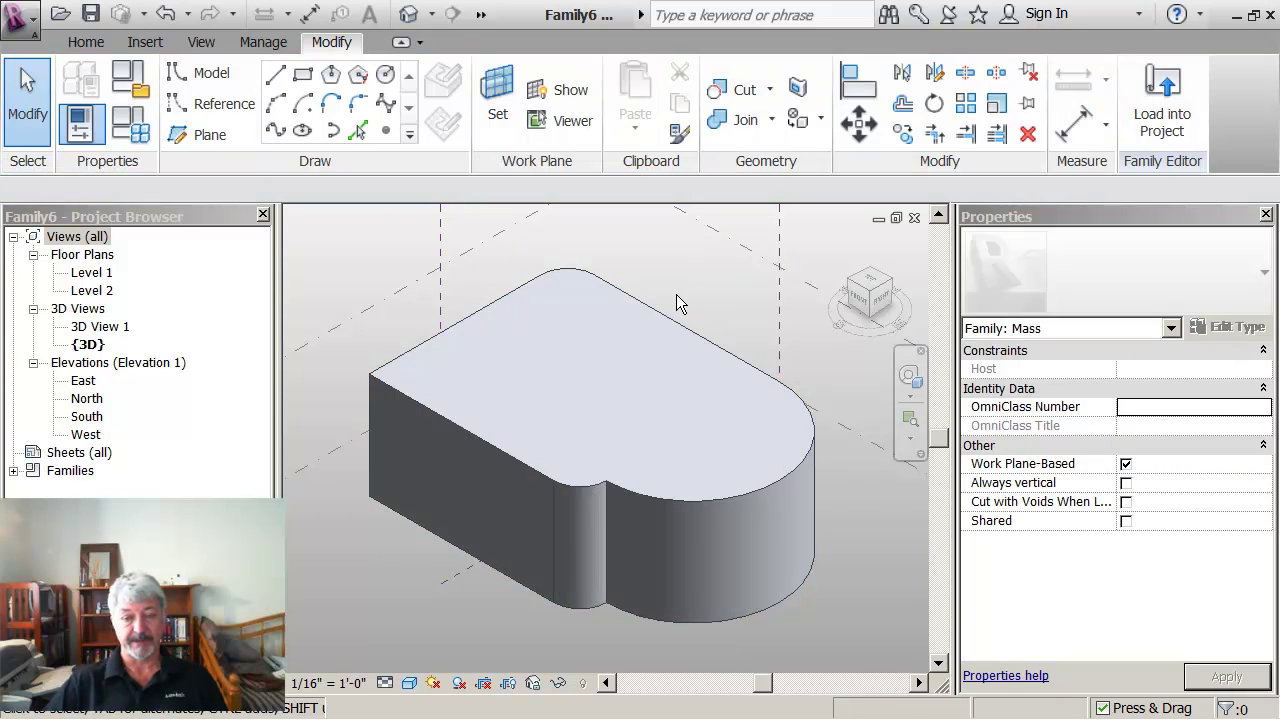
left_click(643, 360)
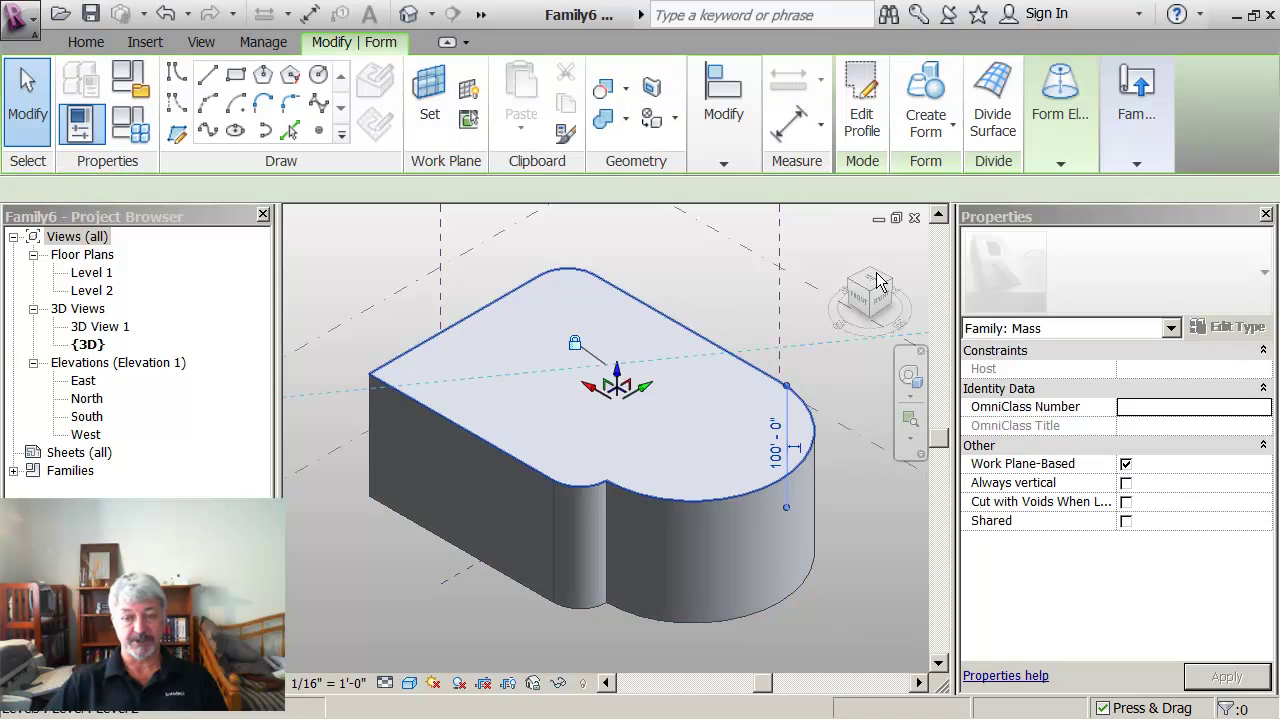
left_click(858, 130)
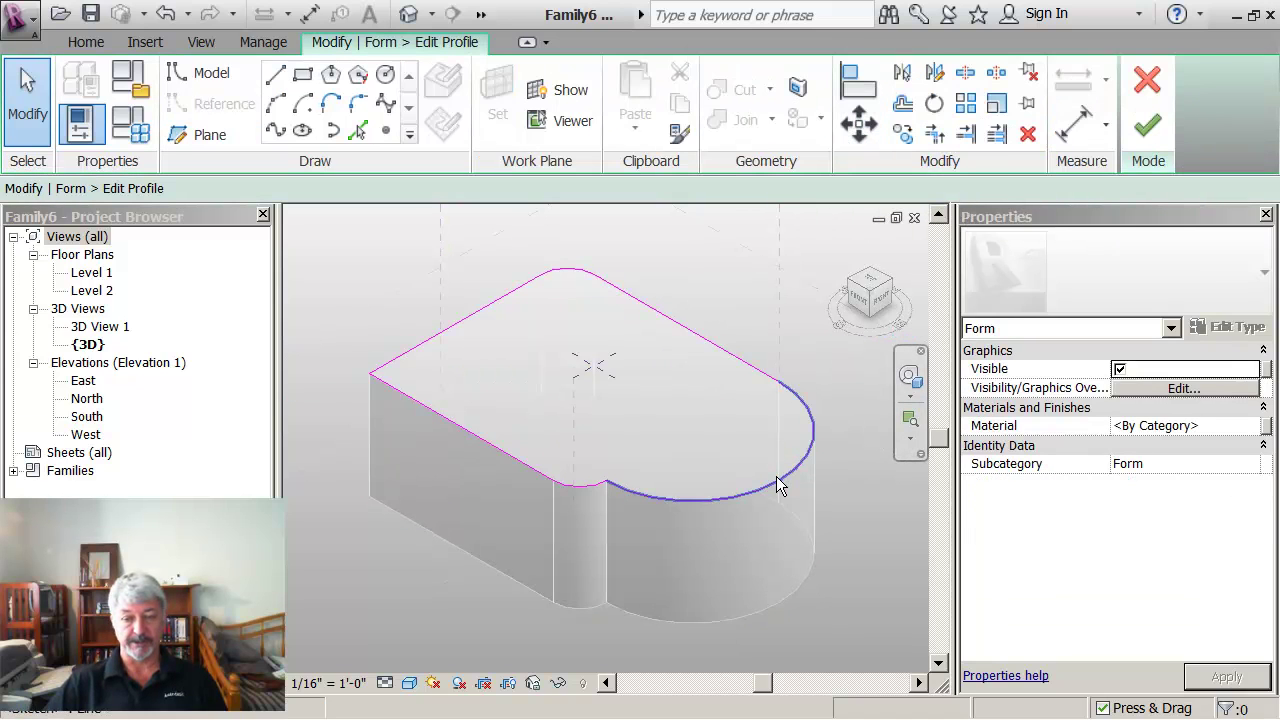
left_click(776, 478)
key("Delete")
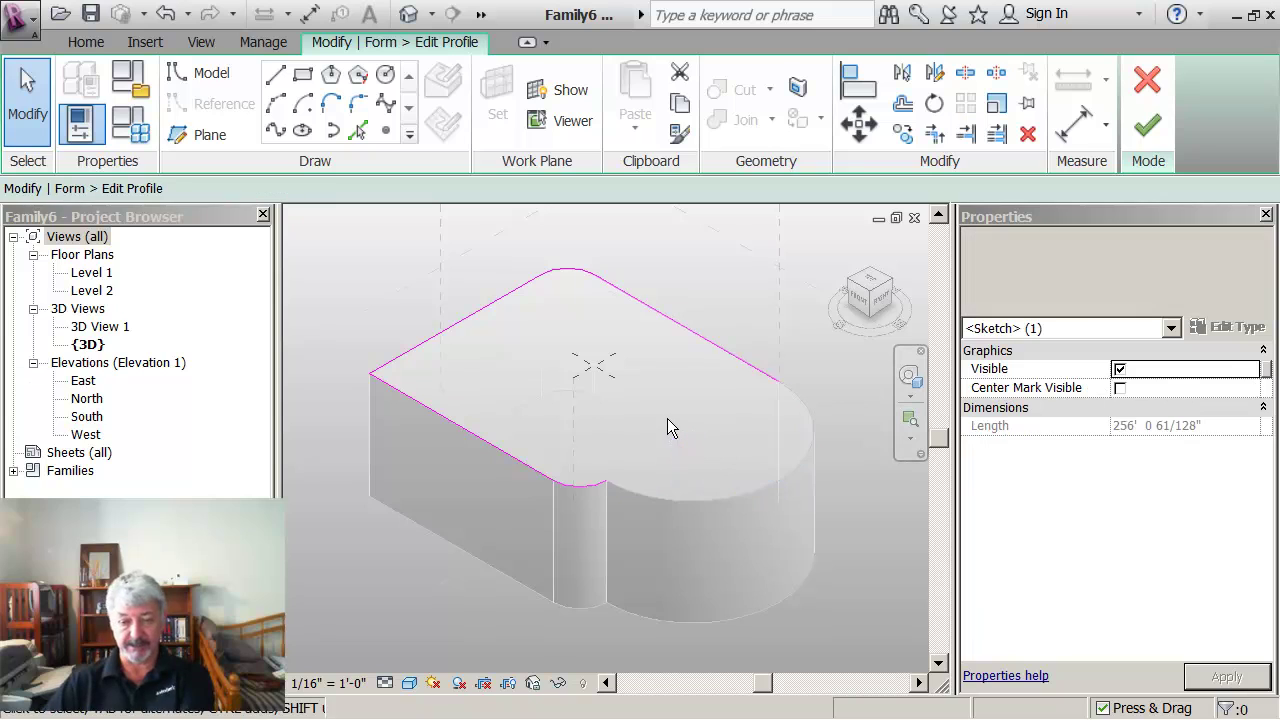
- Close the top profile with a straight 163' line and rebuild the form
left_click(275, 74)
left_click(606, 483)
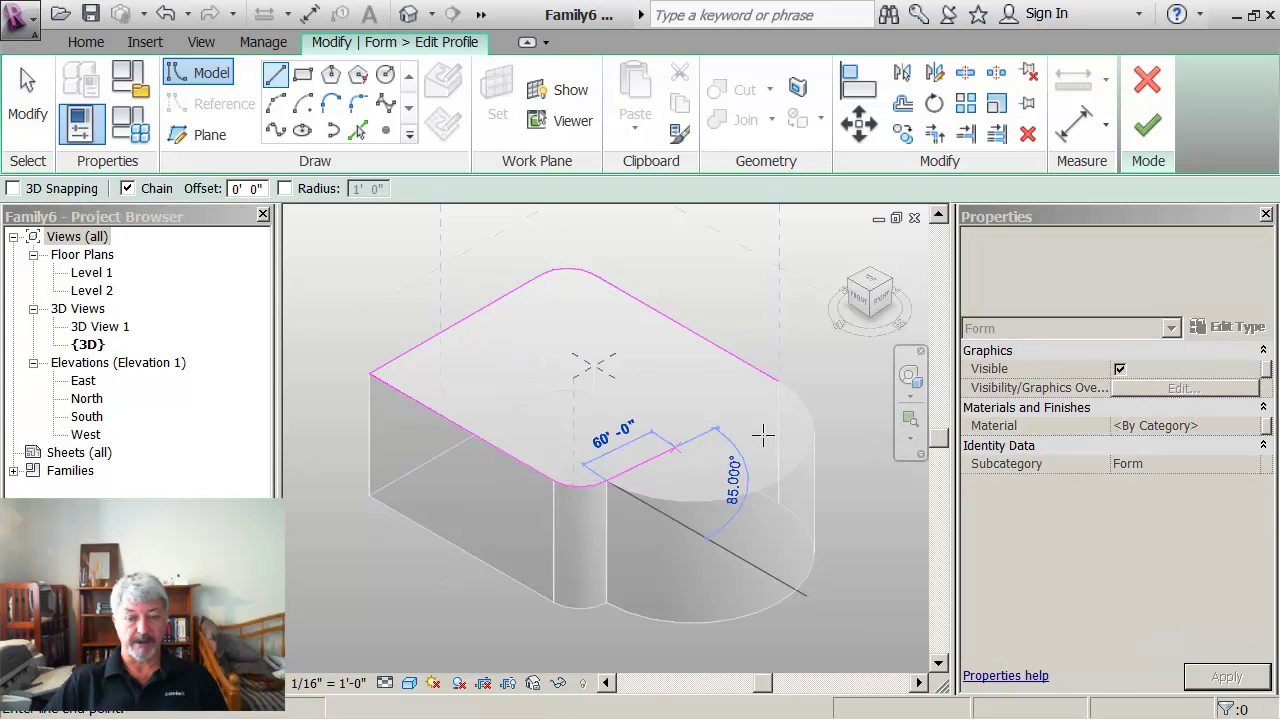
left_click(776, 380)
key("Escape")
key("Escape")
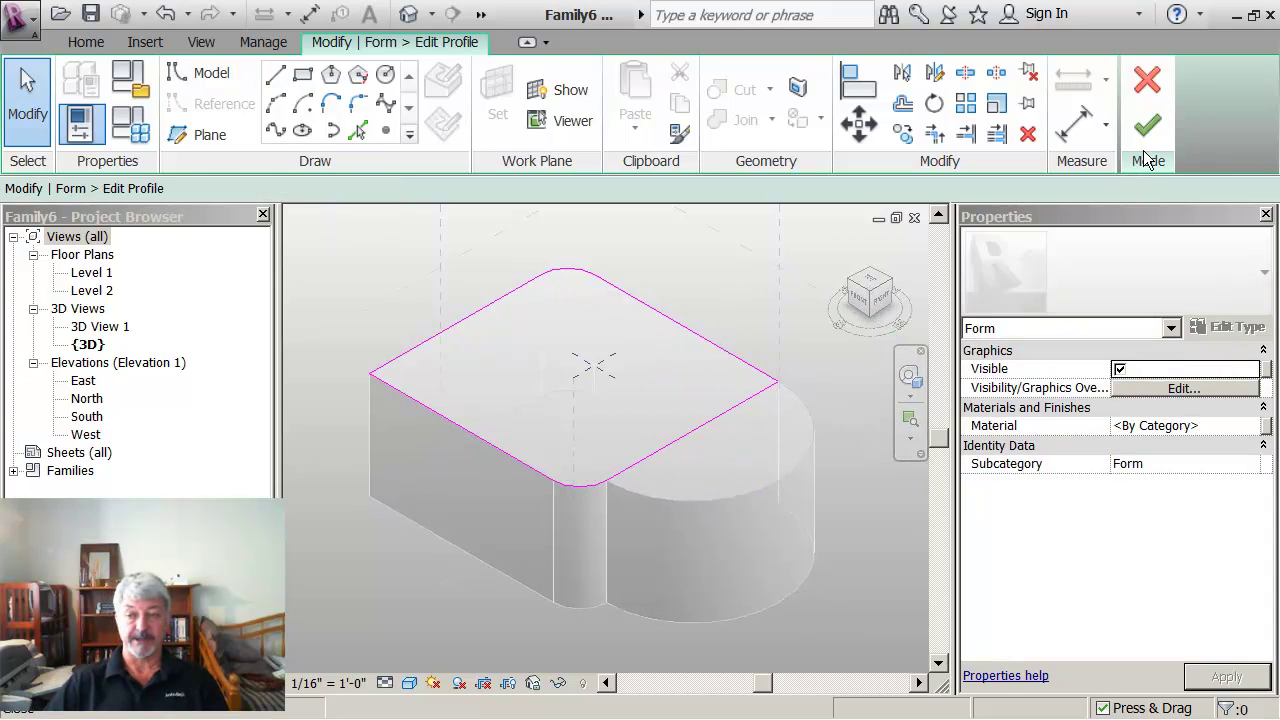
left_click(1162, 128)
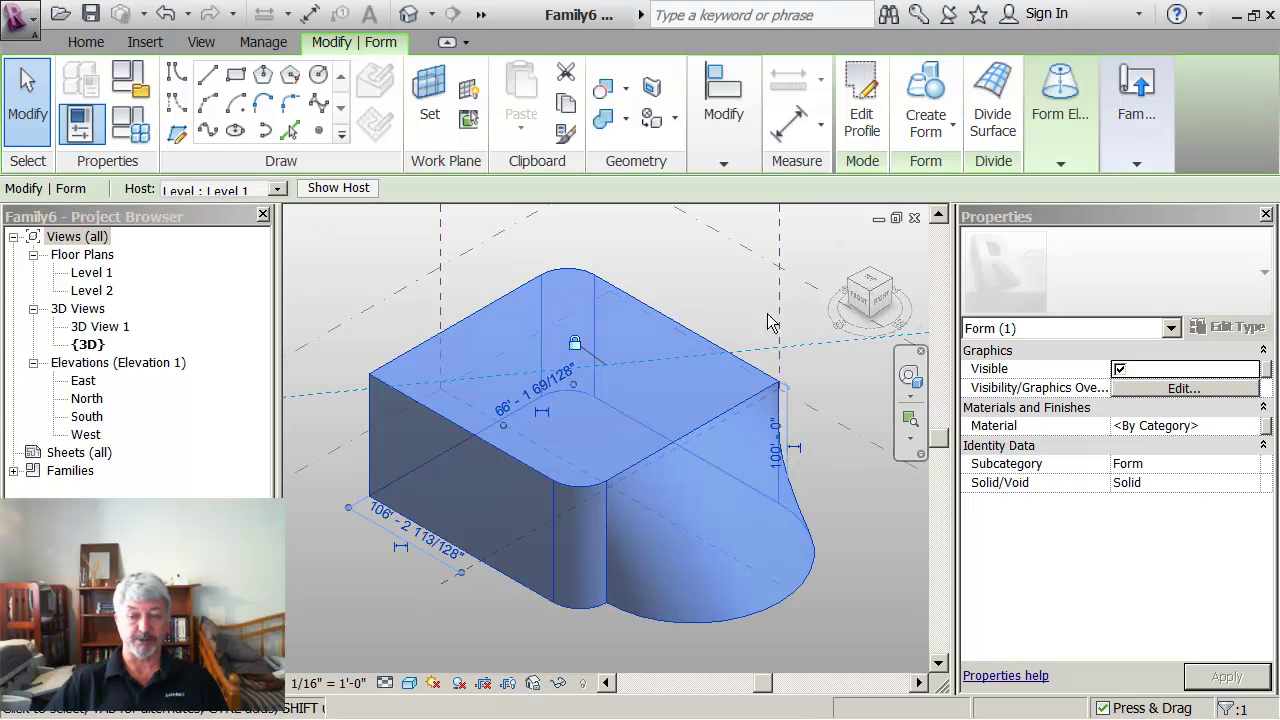
mouse_move(600, 490)
middle_mouse_down("shift")
mouse_move(612, 528)
mouse_move(640, 389)
mouse_move(571, 529)
mouse_move(592, 584)
mouse_move(631, 509)
mouse_move(598, 487)
middle_mouse_up("shift")
key("Escape")
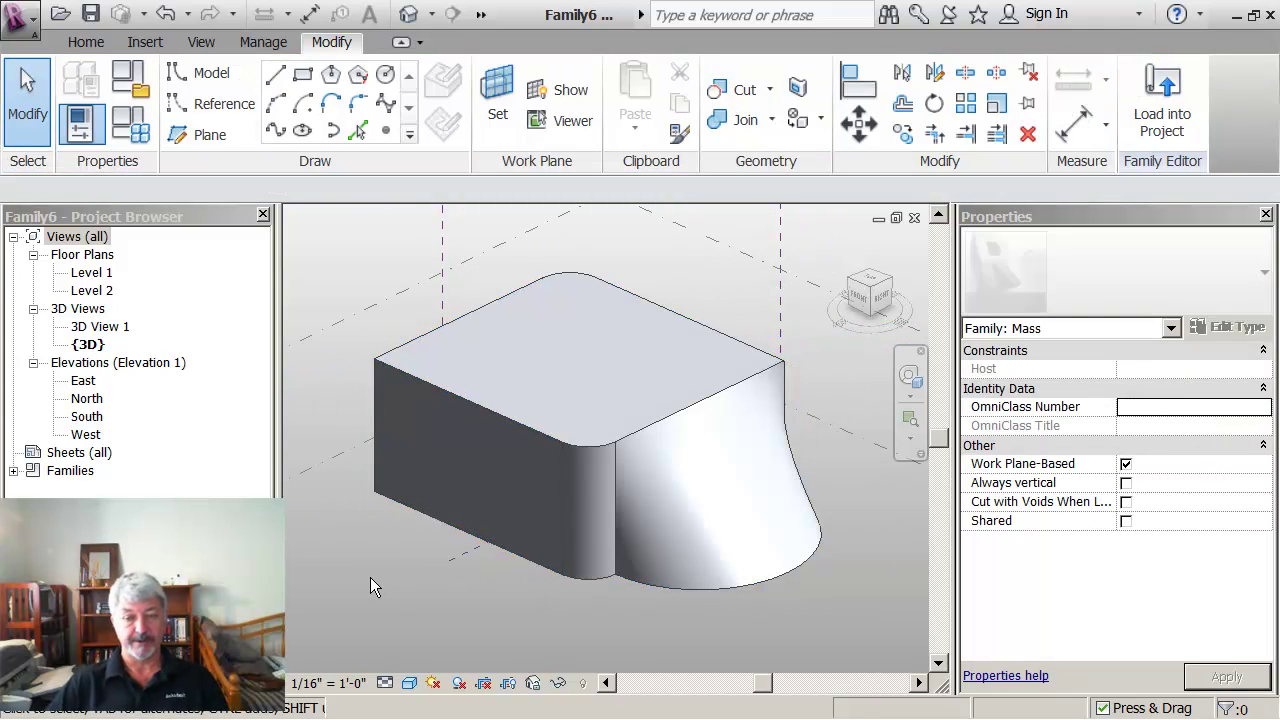
left_click(495, 330)
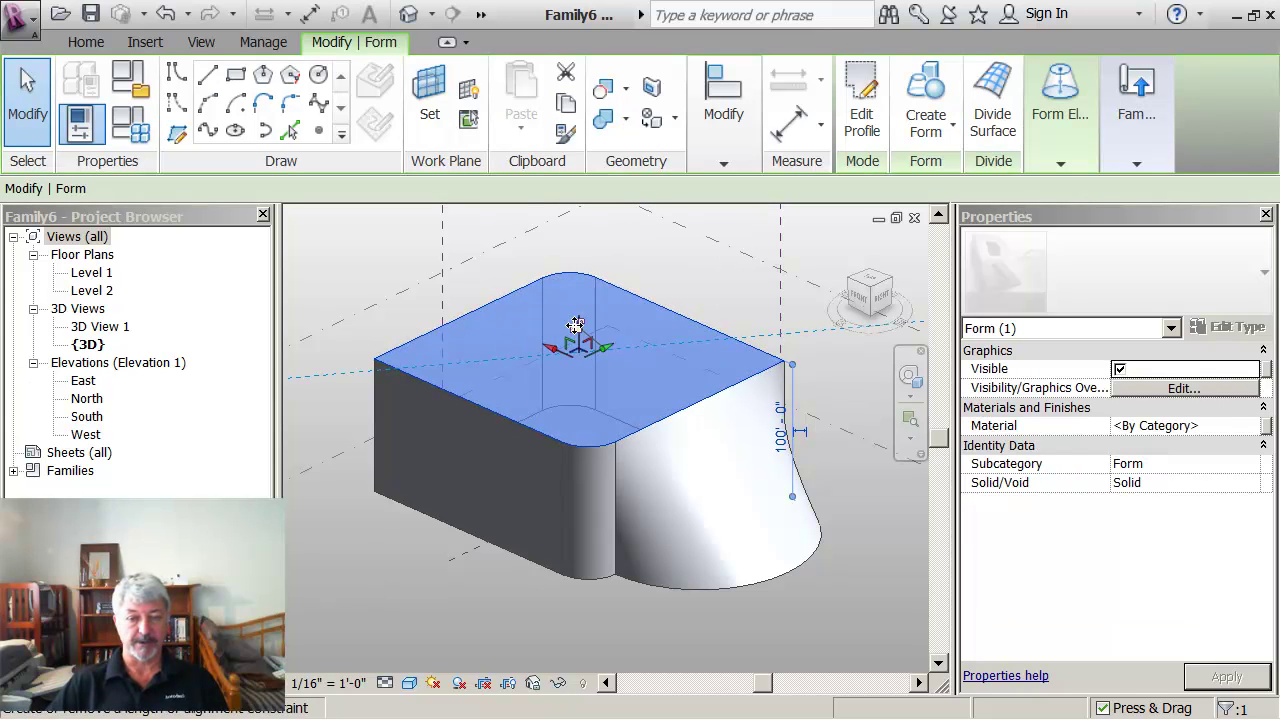
left_click(365, 258)
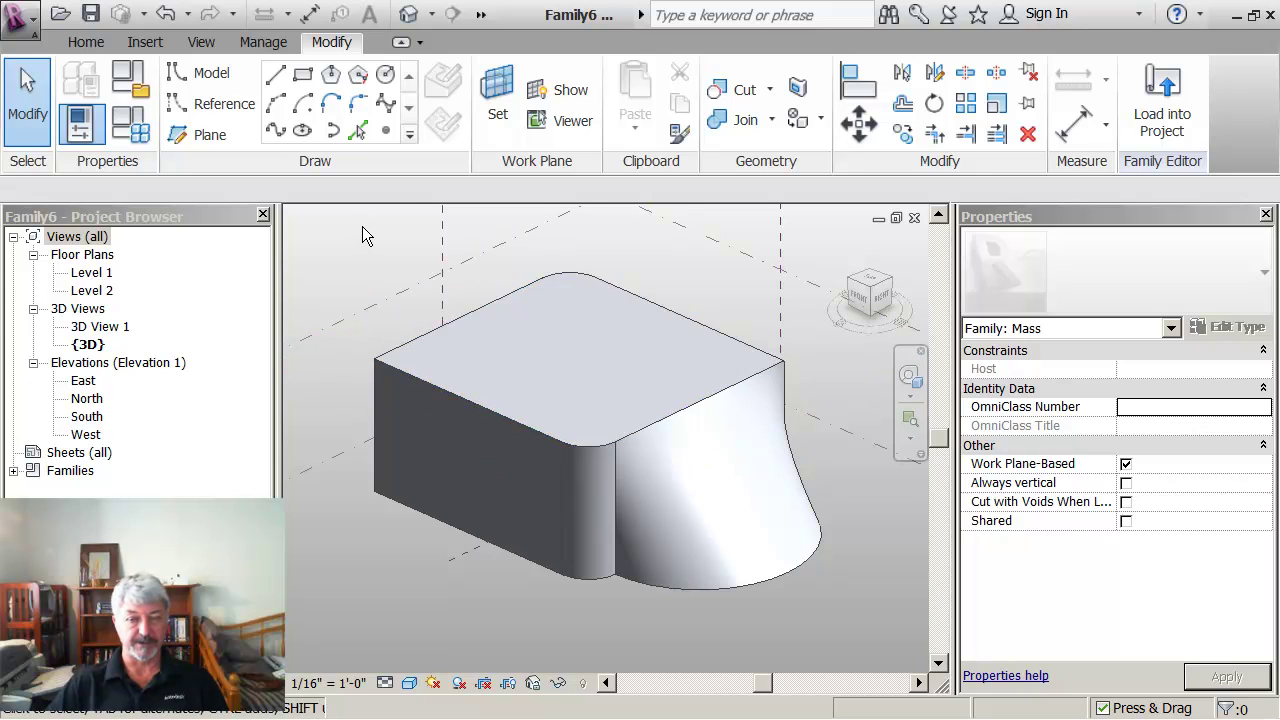
middle_click_drag(362, 227, 393, 252)
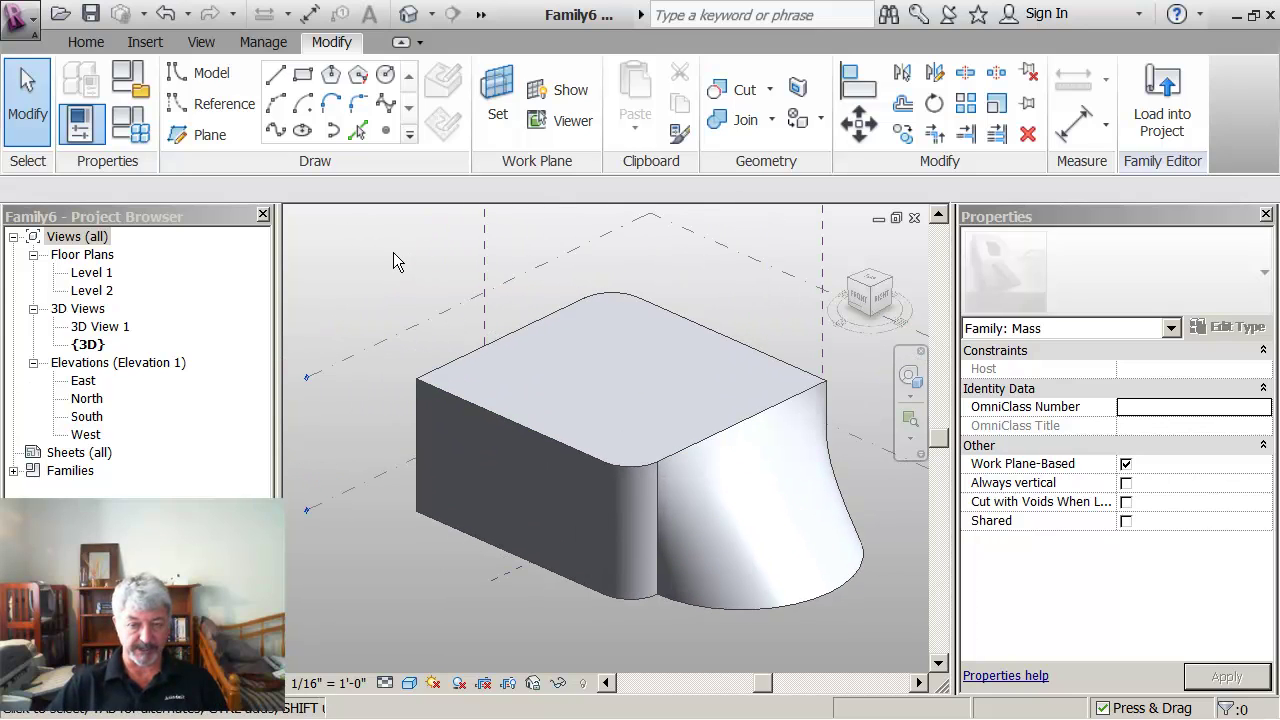
left_click(520, 424)
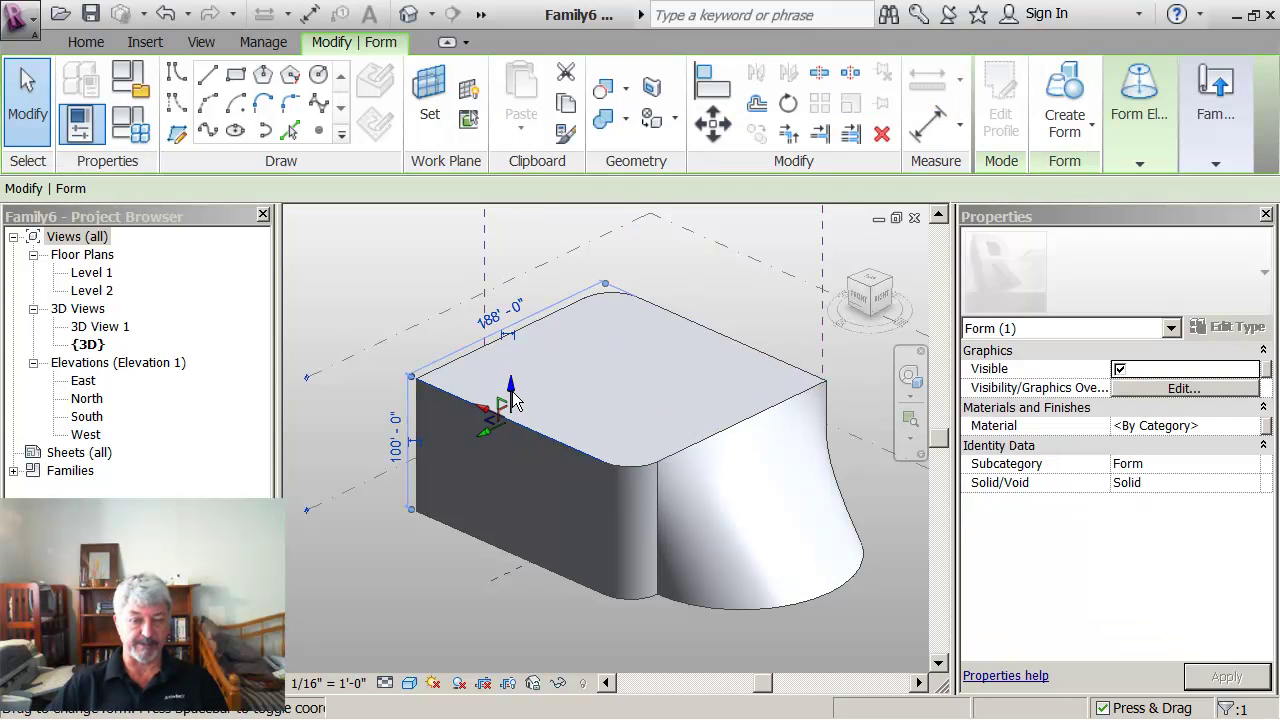
left_click_drag(512, 398, 509, 305)
scroll(331, 520, "down", 1)
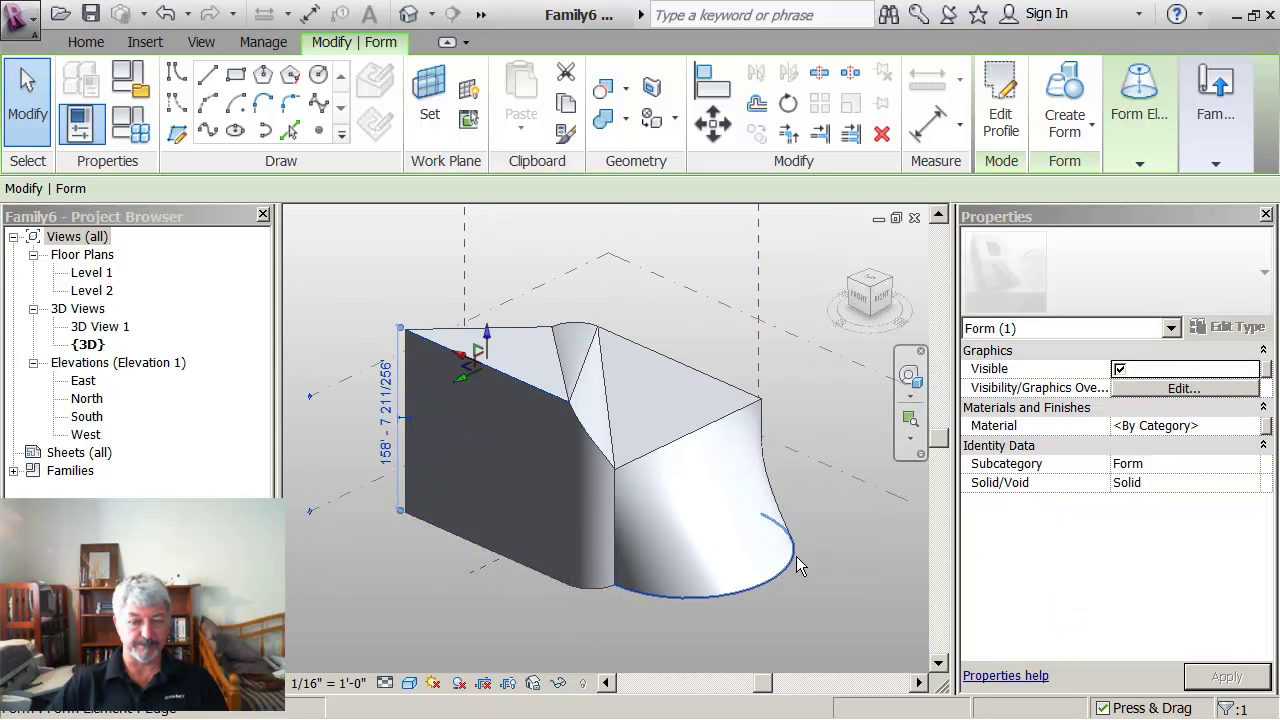
left_click(366, 562)
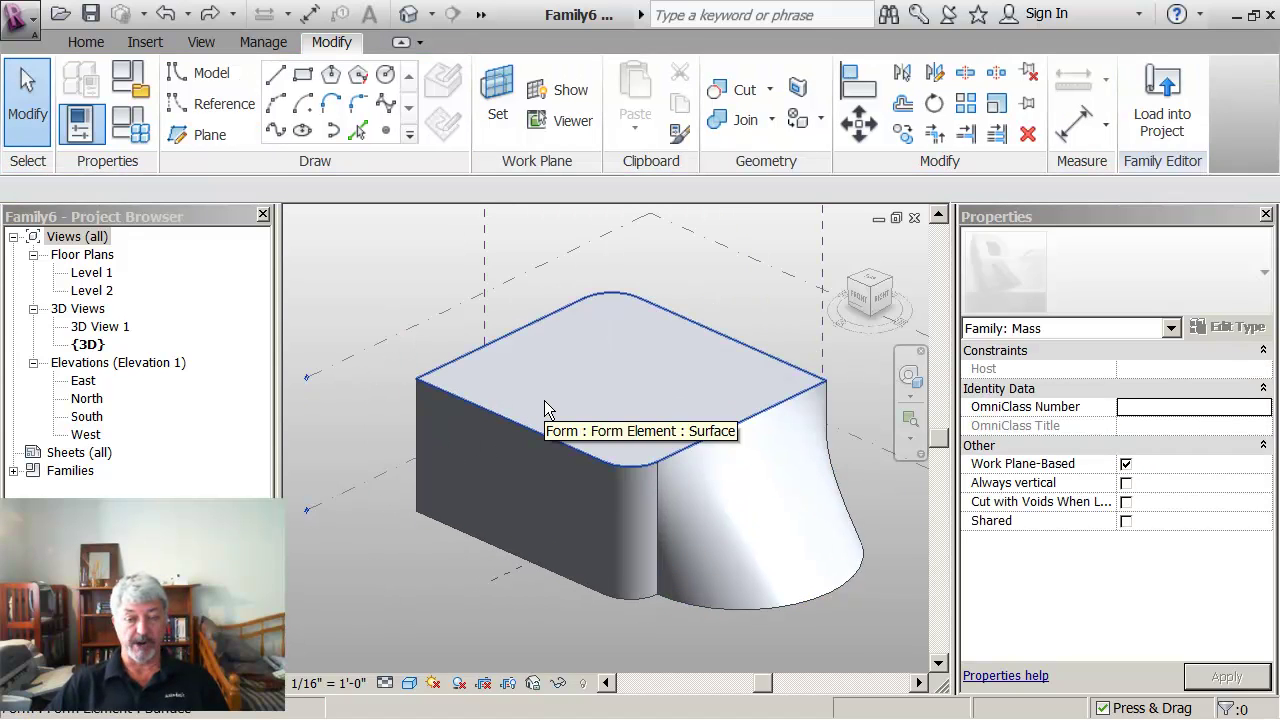
- Move the mass's front top edge to a 95'-7 57/128" span, creating a sloped wedge
left_click(500, 558)
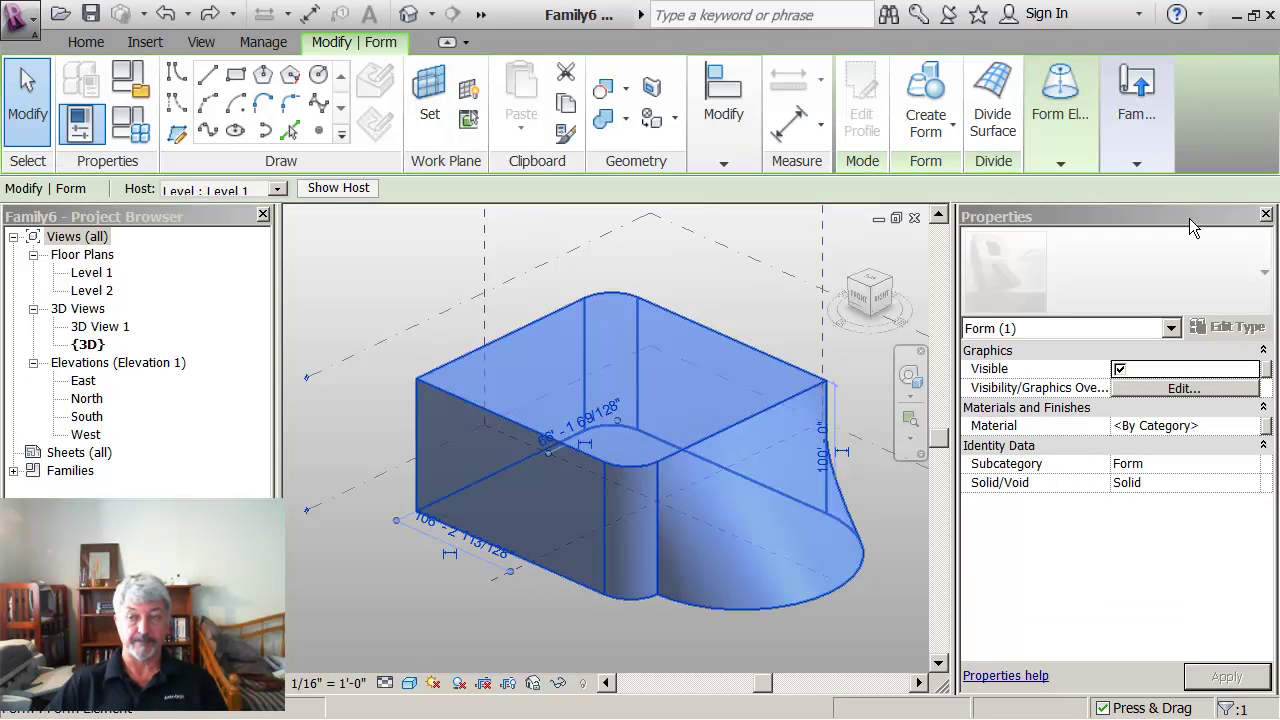
mouse_move(1060, 100)
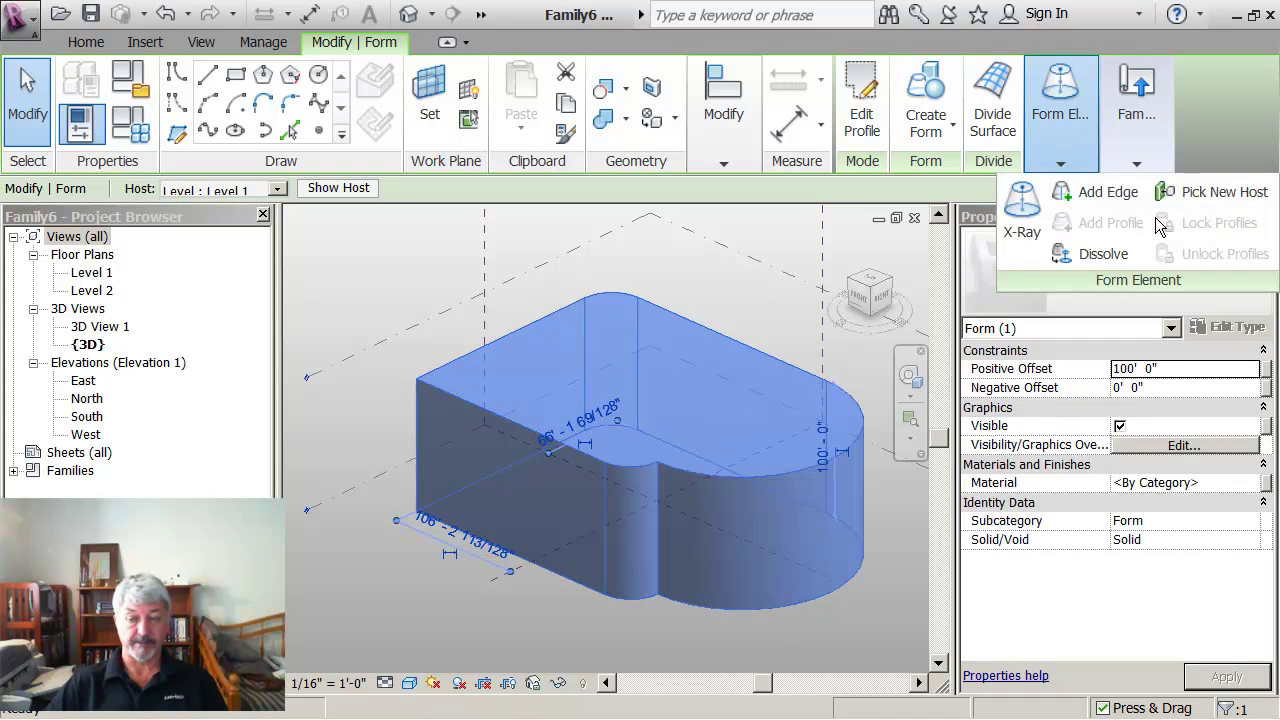
left_click(441, 574)
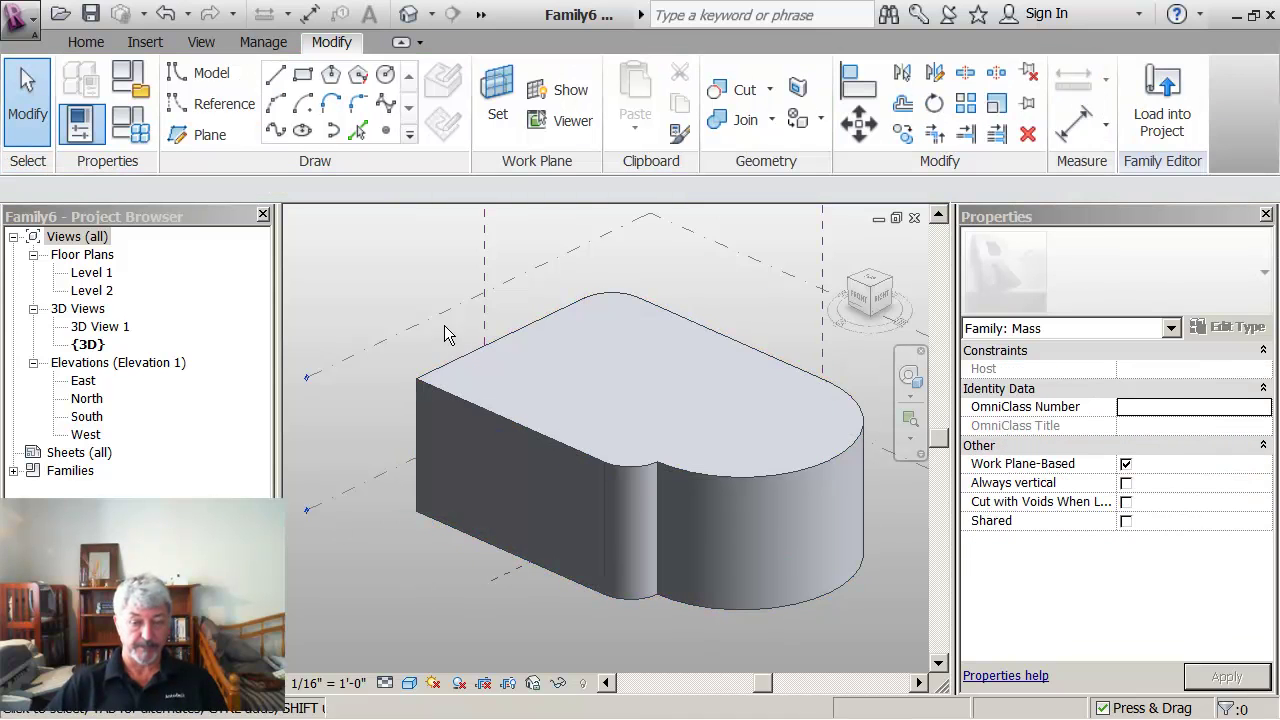
left_click(499, 418)
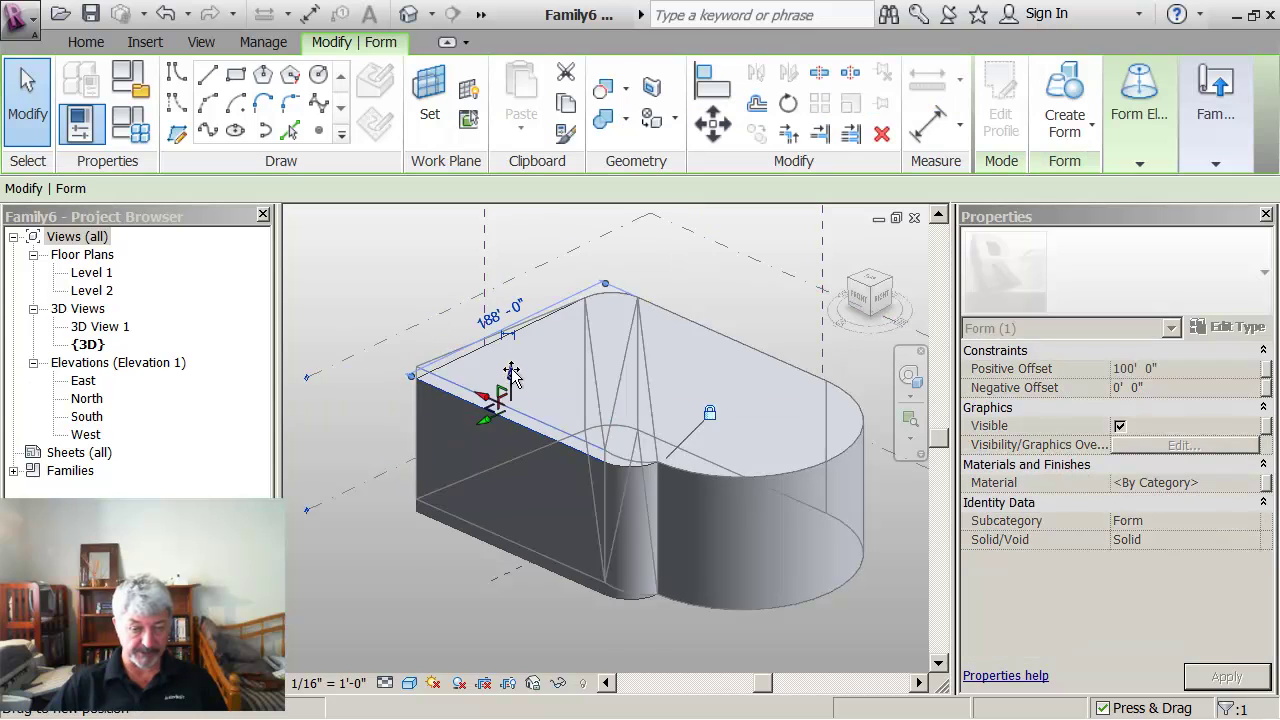
left_click_drag(511, 373, 522, 316)
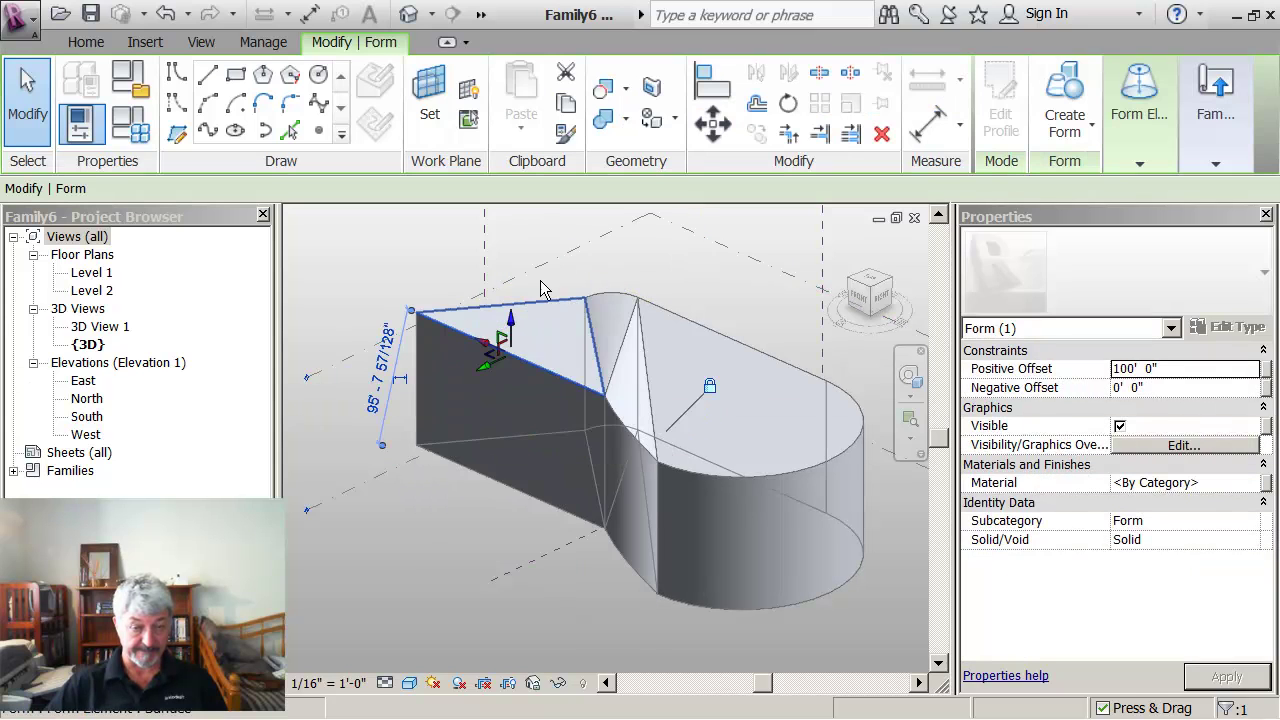
middle_click_drag(503, 560, 516, 595, "shift")
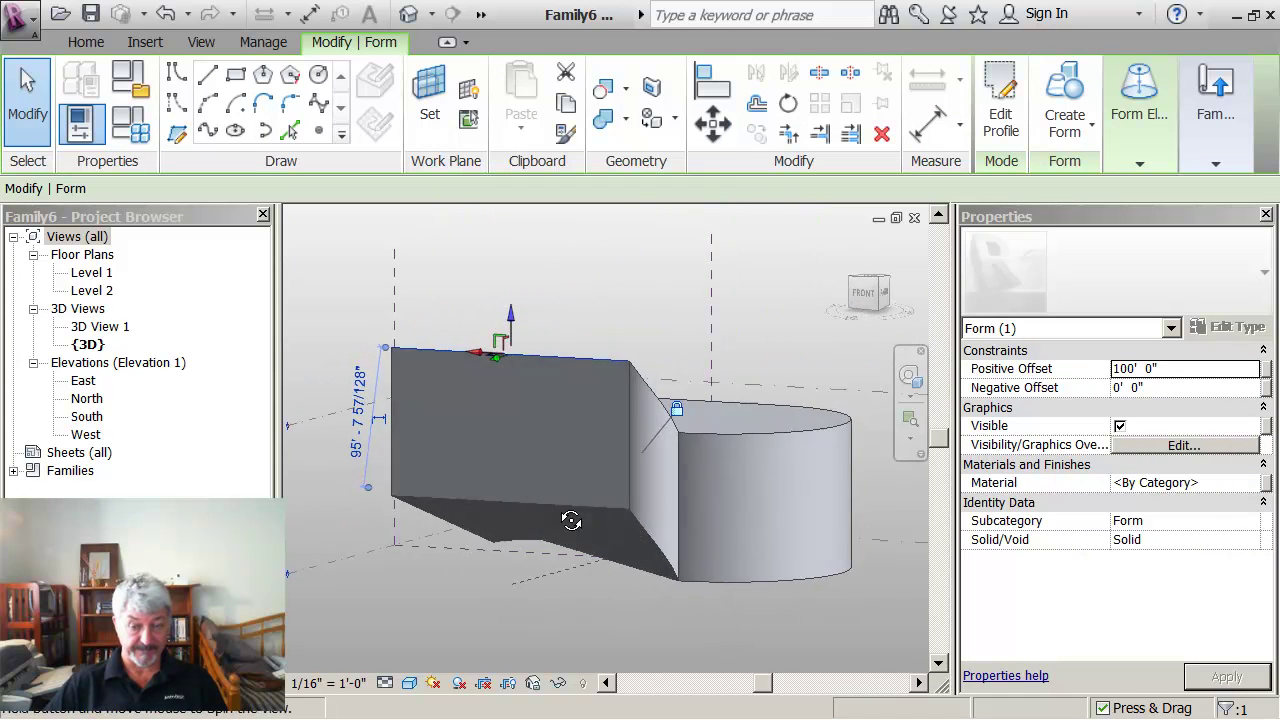
middle_click_drag(571, 520, 463, 553, "shift")
left_click(463, 553)
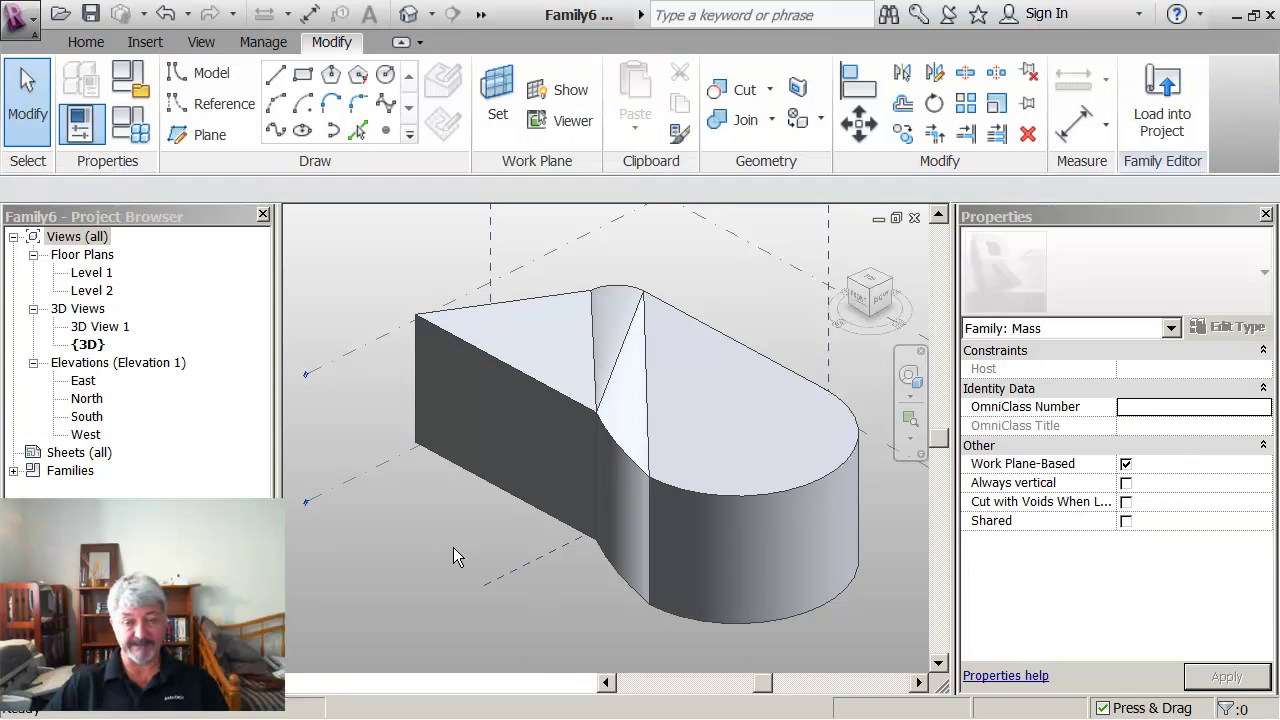
- Undo the edge move, unlock the top face's profiles, and undo to restore the flared top
key("ctrl+z")
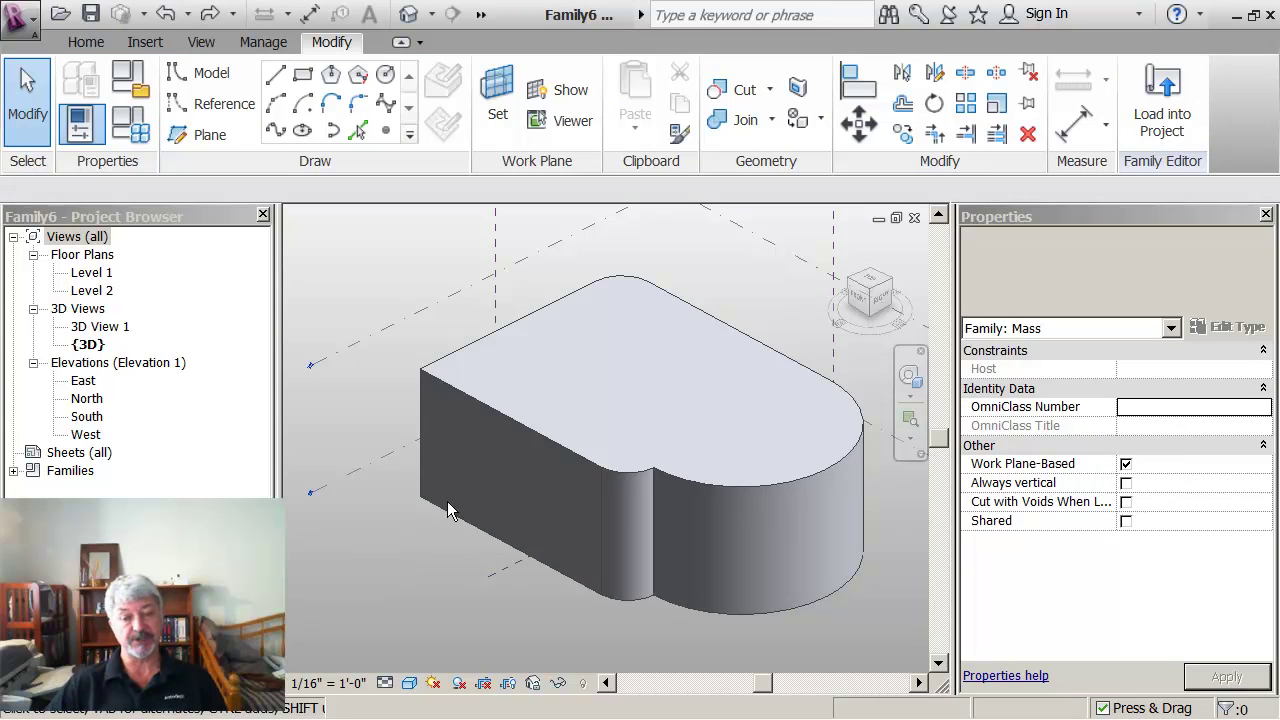
left_click(608, 412)
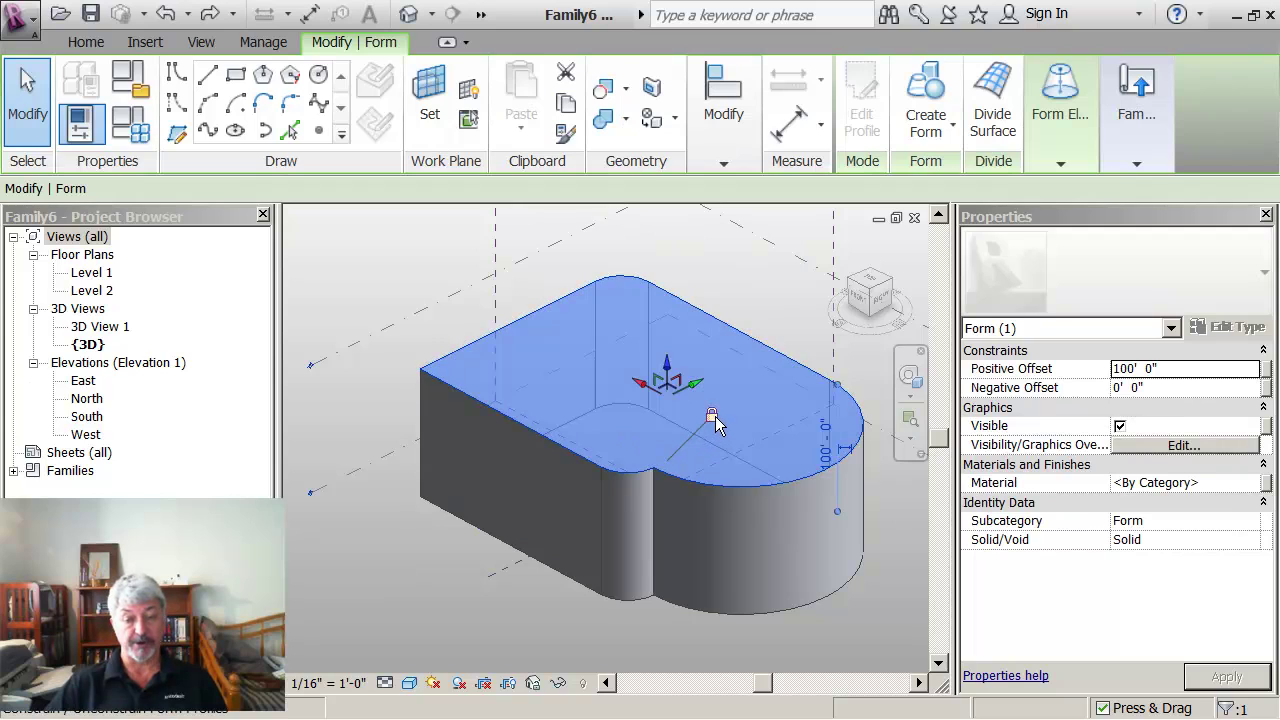
left_click(712, 417)
left_click(459, 546)
scroll(450, 550, "down", 1)
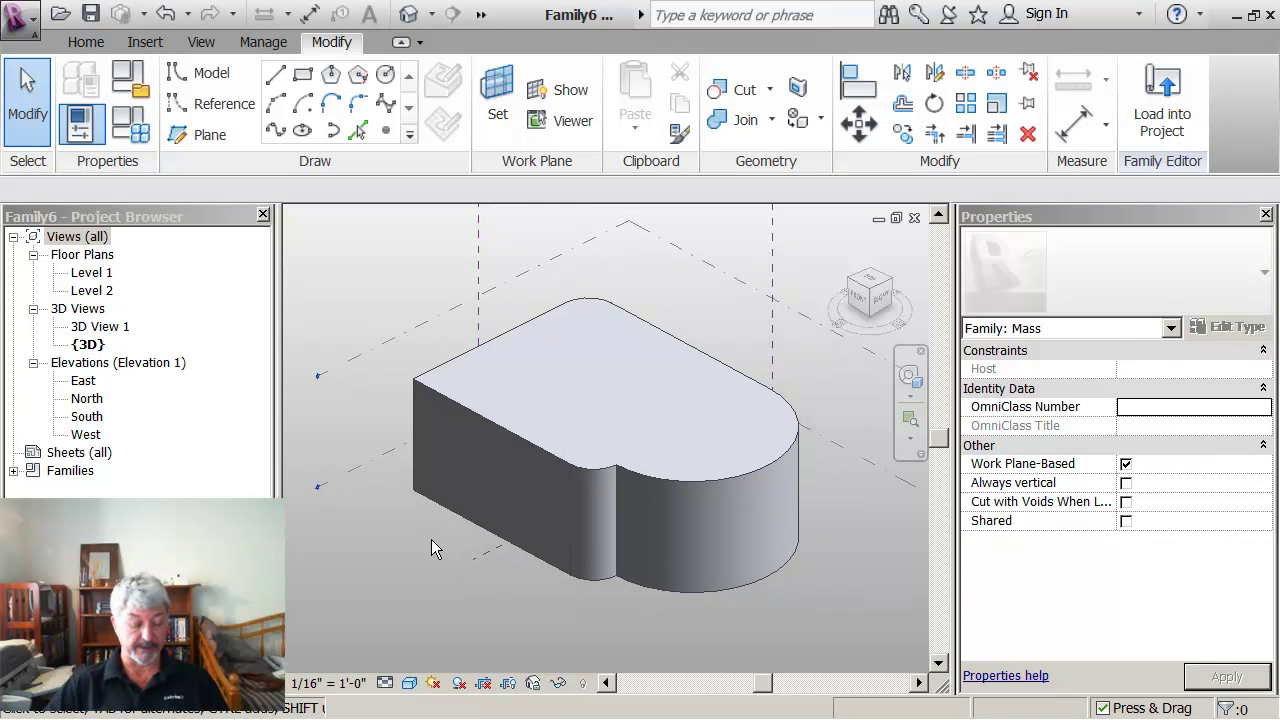
key("ctrl+z")
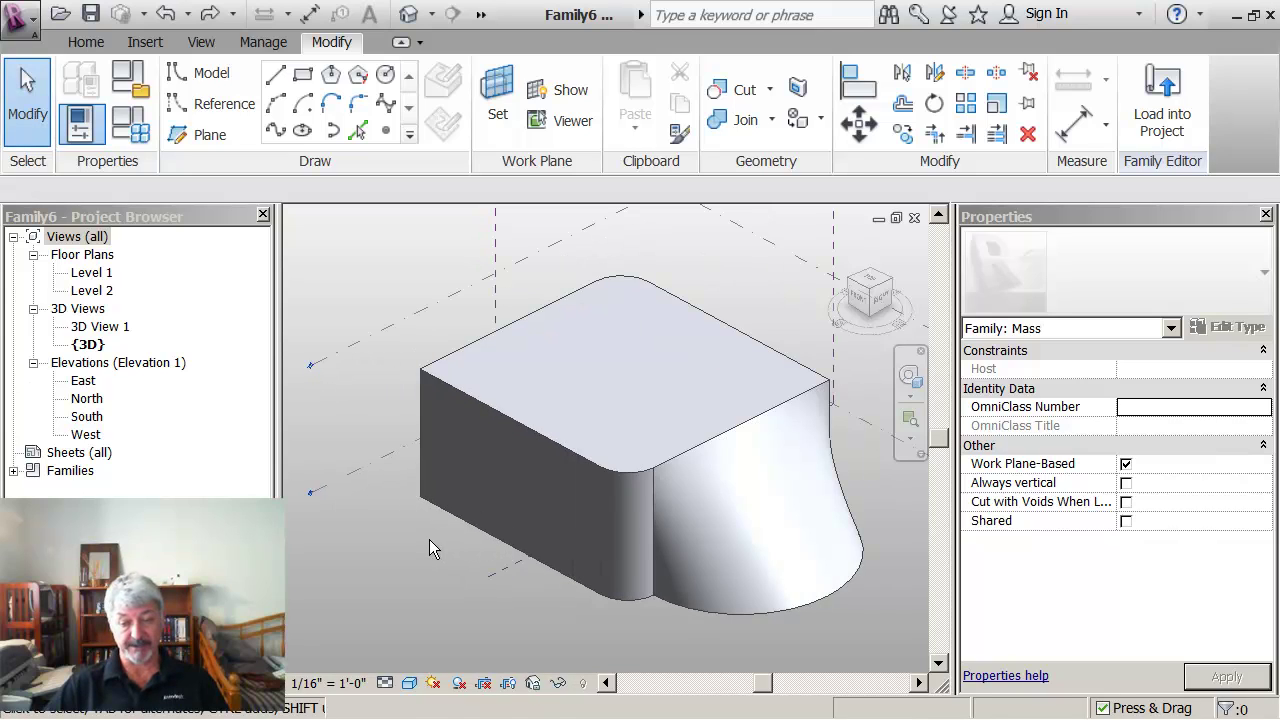
scroll(423, 530, "down", 2)
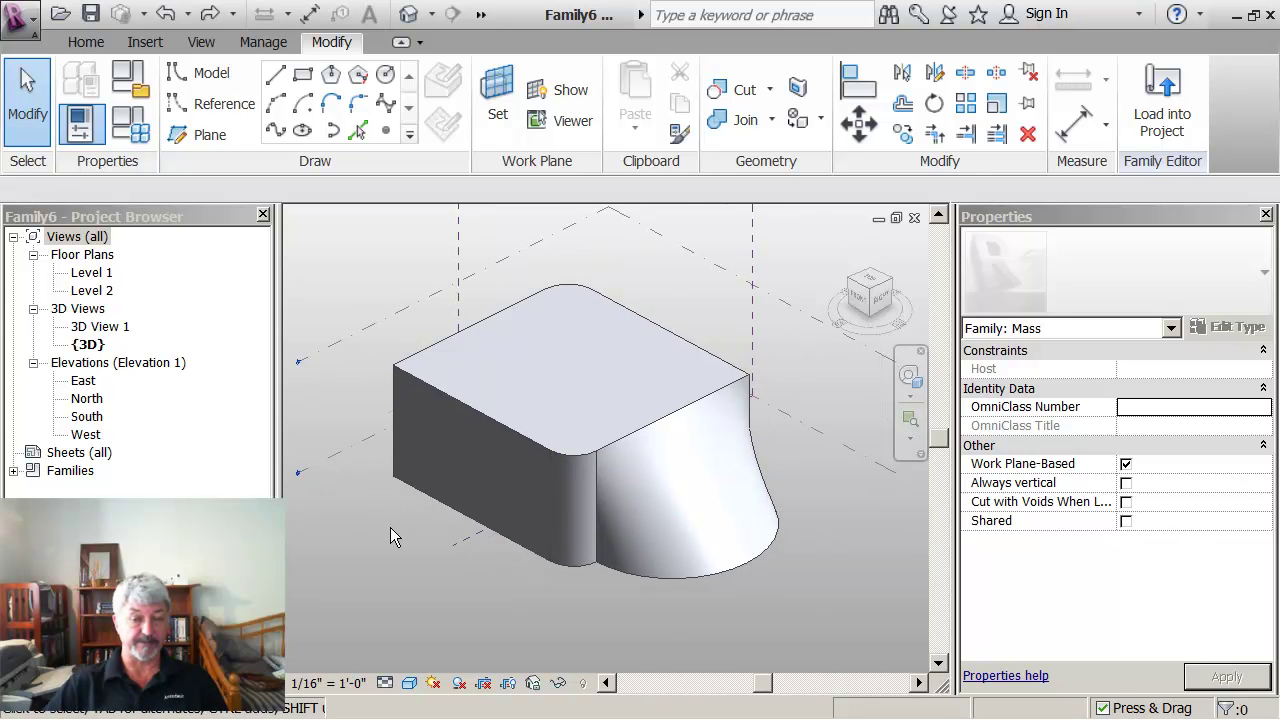
scroll(392, 537, "up", 1)
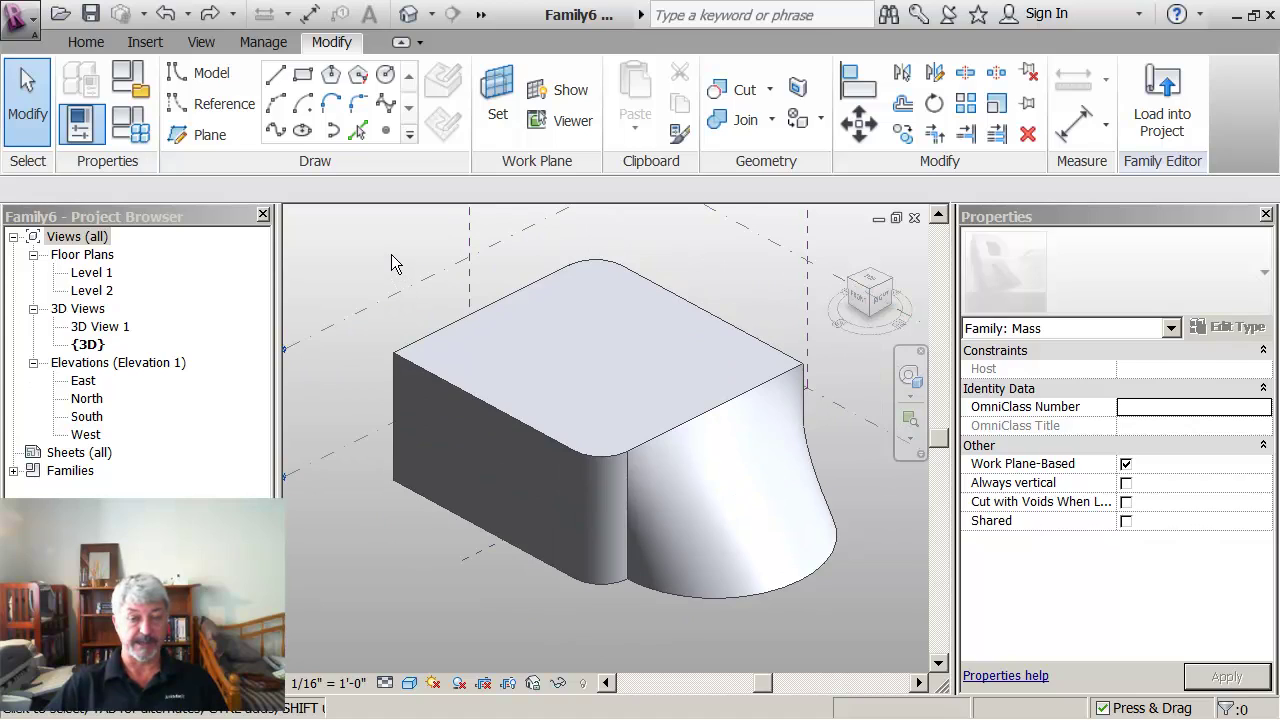